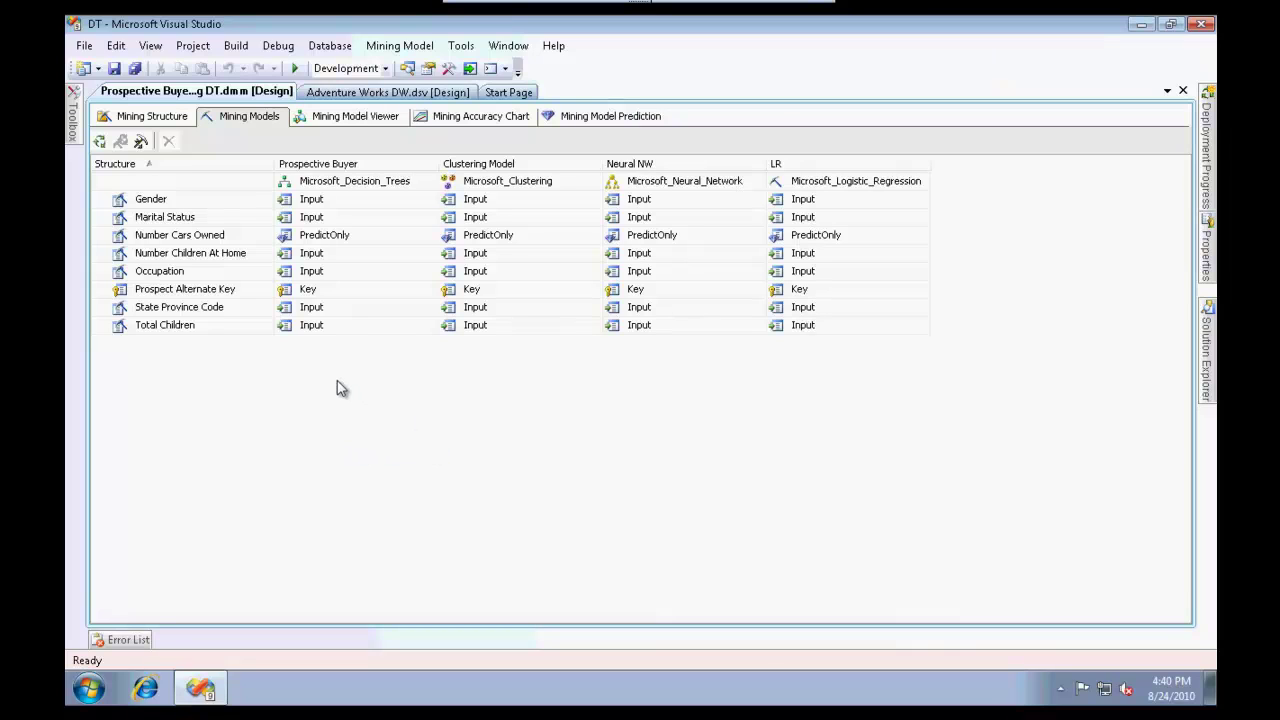
# Build and redeploy the DT project, overwriting the database, to browse the Prospective Buyer tree.
pyautogui.click(362, 118)
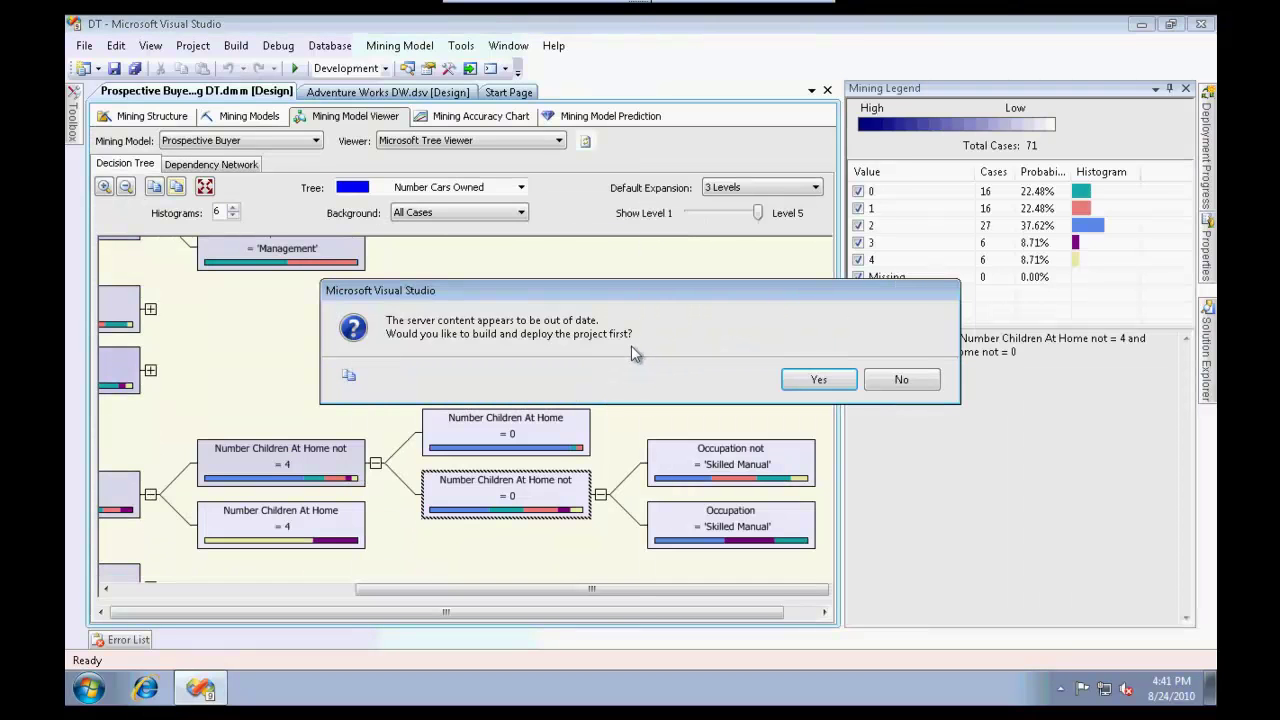
pyautogui.click(783, 385)
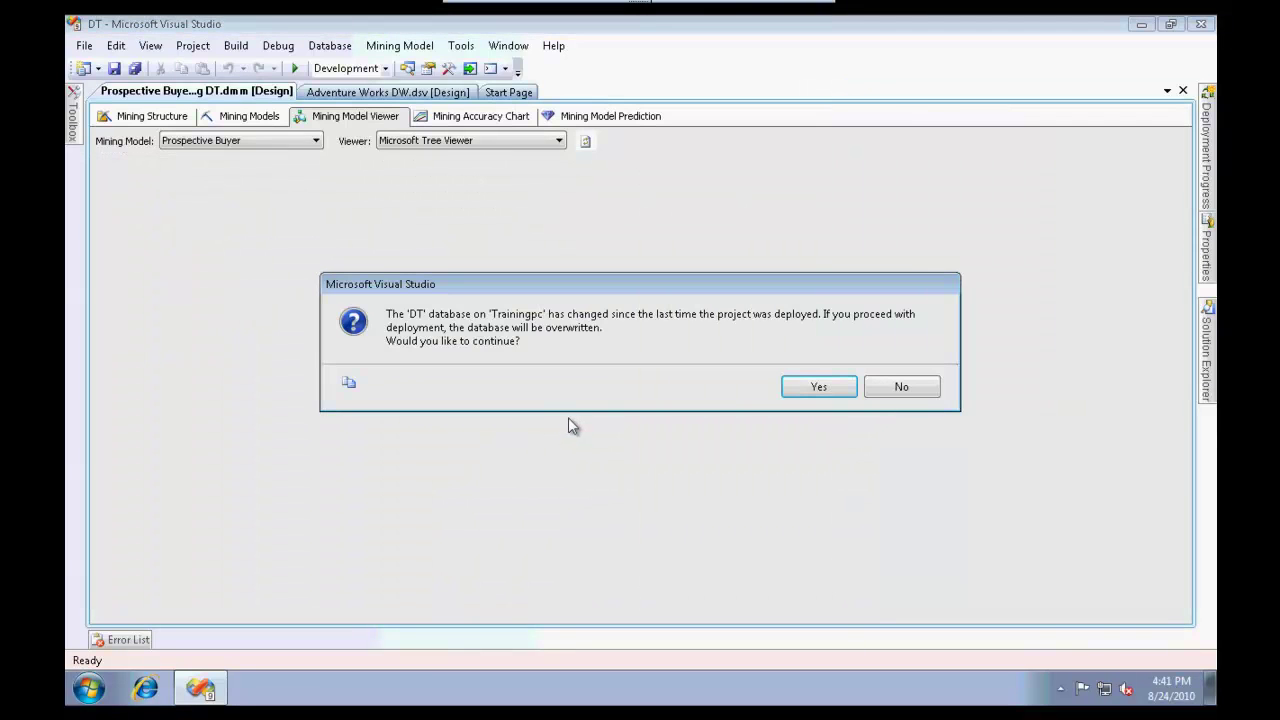
pyautogui.click(800, 394)
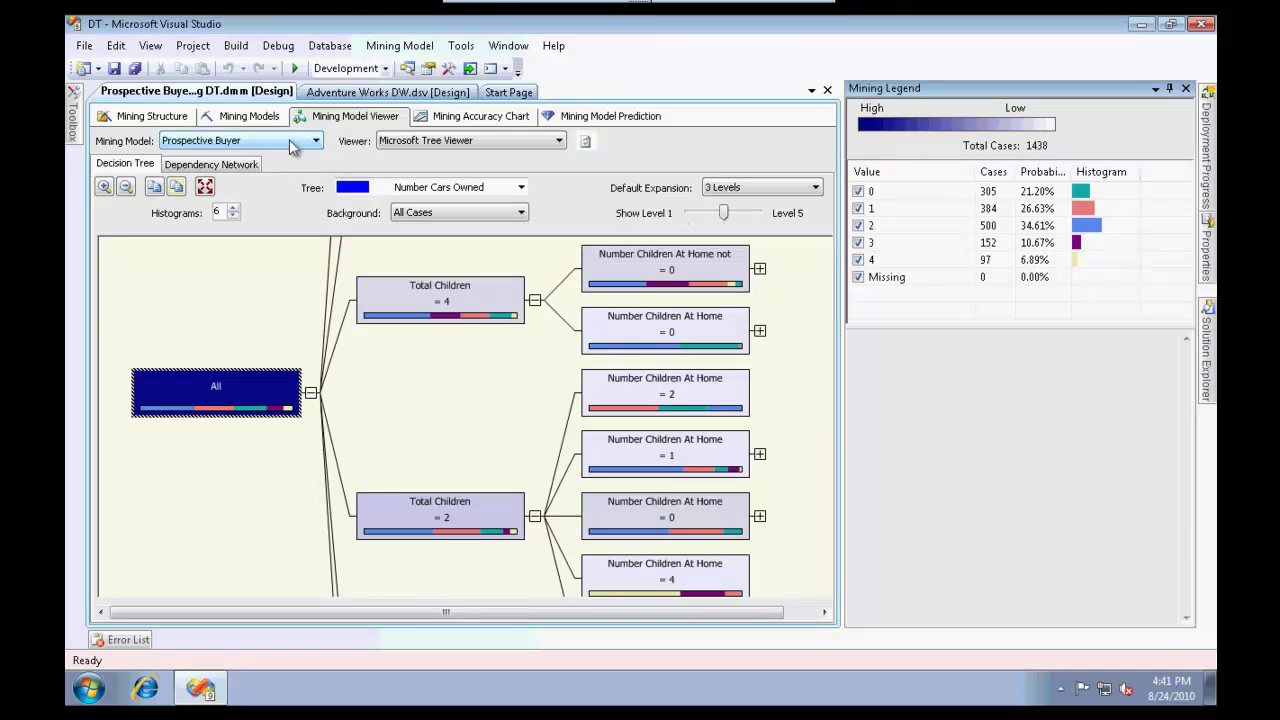
# Switch the Mining Model viewer to the Clustering Model's ten-cluster diagram.
pyautogui.click(292, 147)
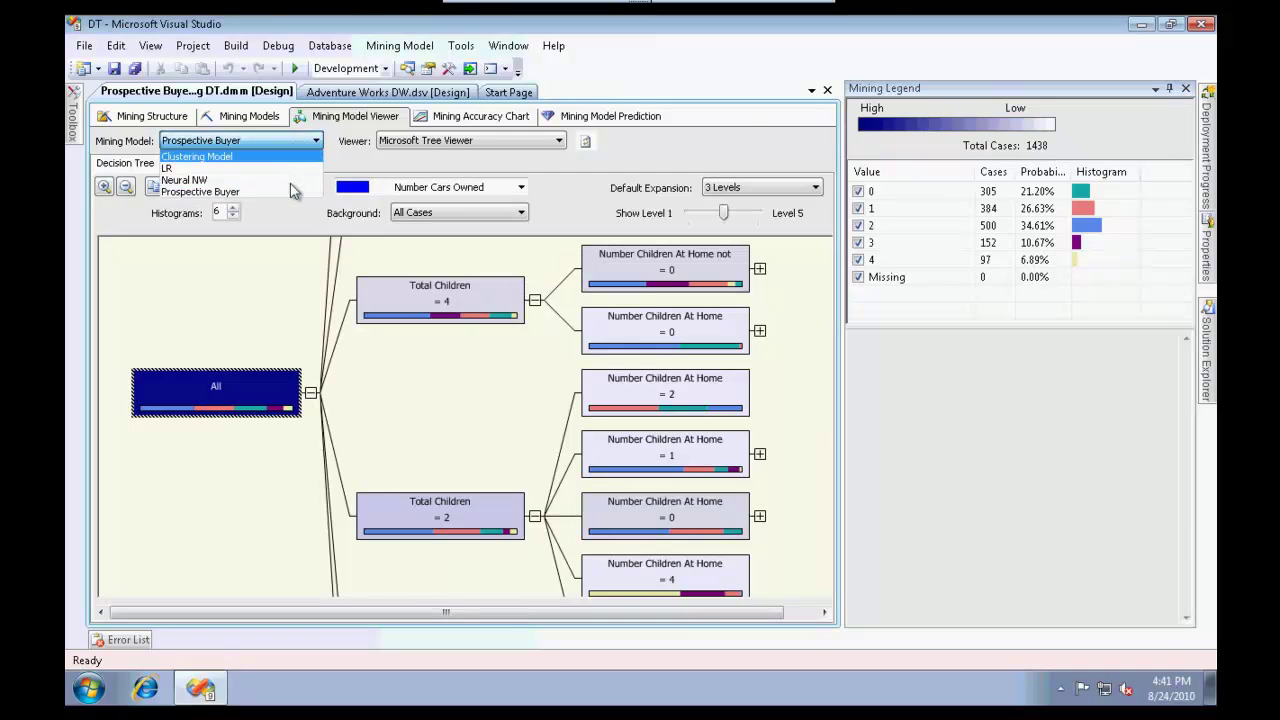
pyautogui.click(289, 157)
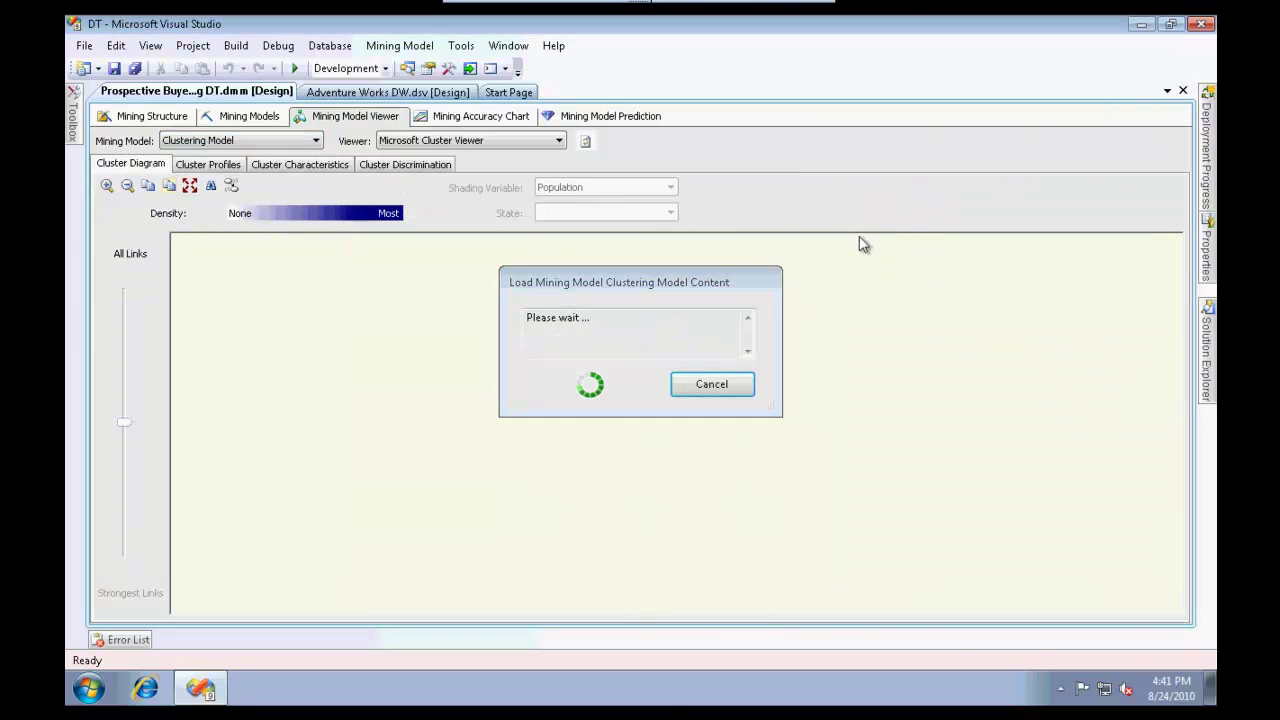
pyautogui.click(1207, 248)
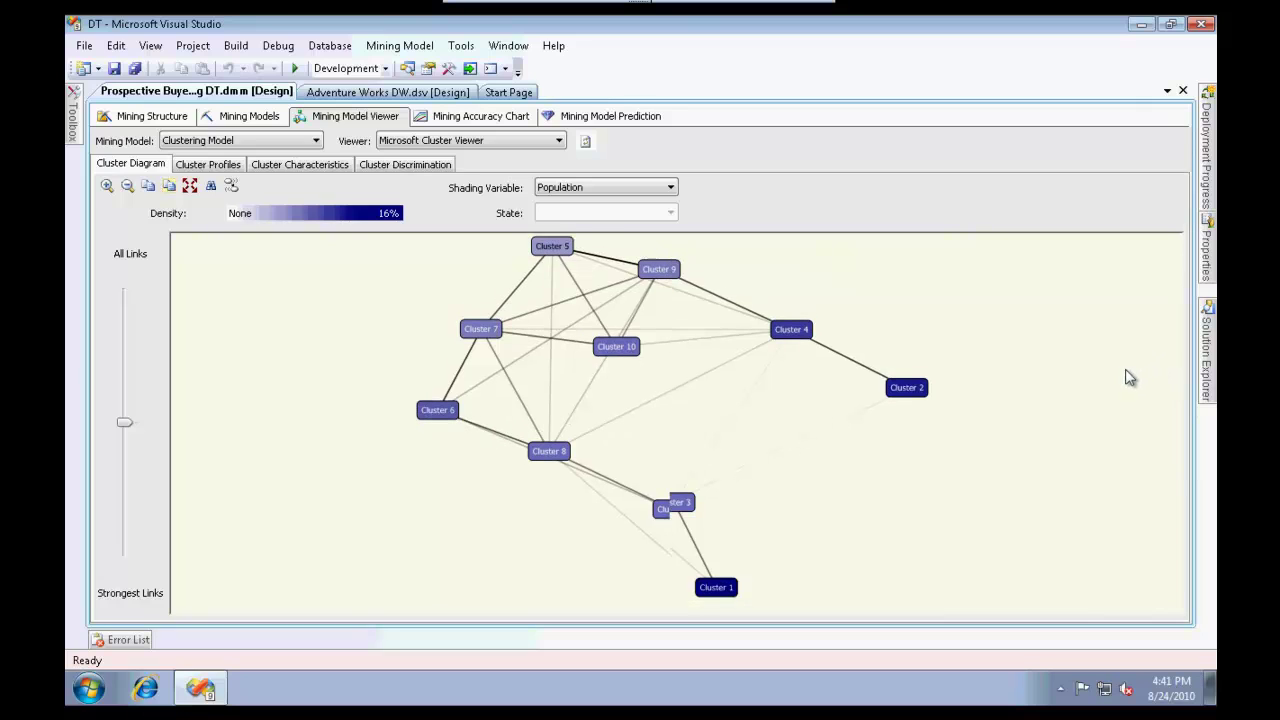
pyautogui.click(268, 145)
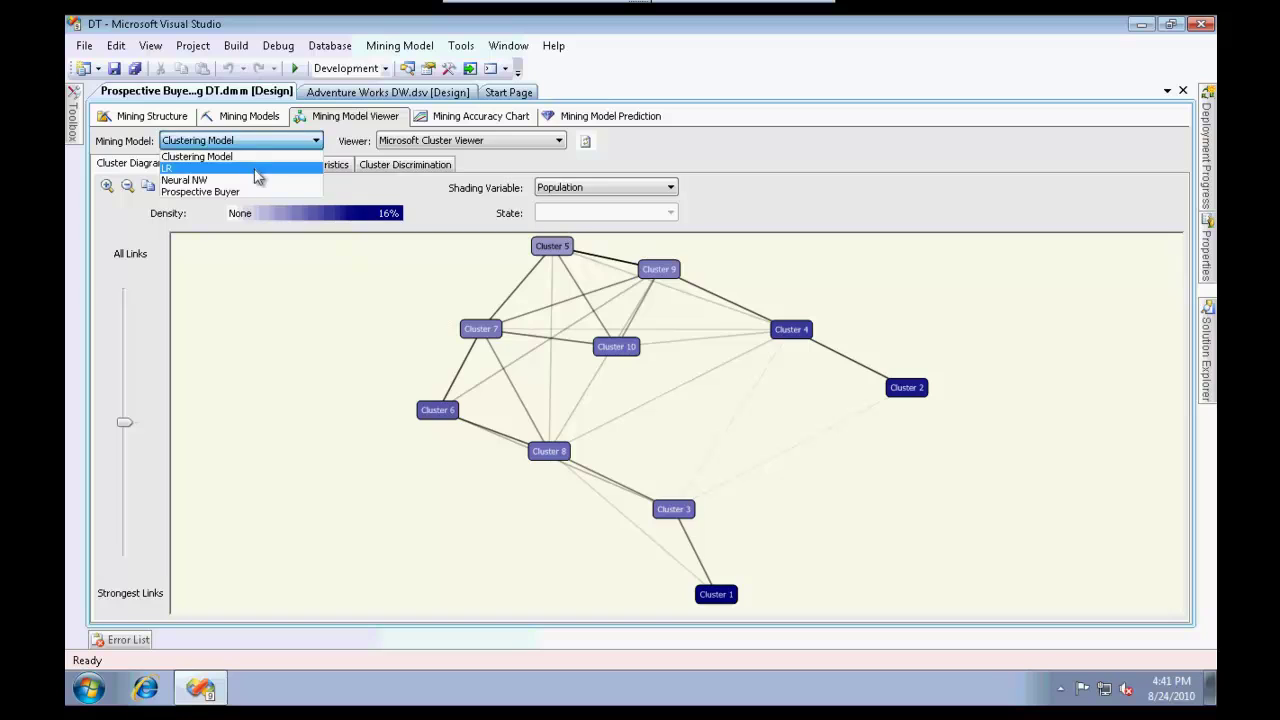
# Review the LR model's variable influences, then the Neural NW model's.
pyautogui.click(255, 168)
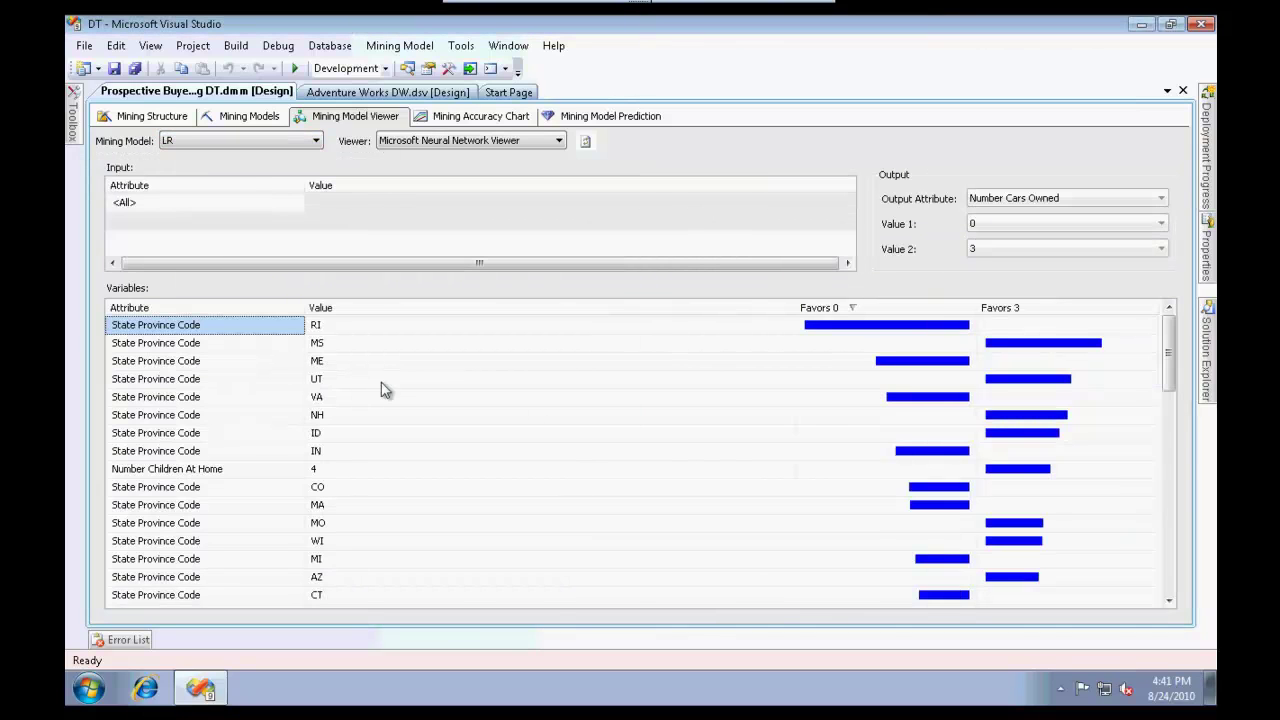
pyautogui.moveTo(1167, 332); pyautogui.dragTo(1166, 580)
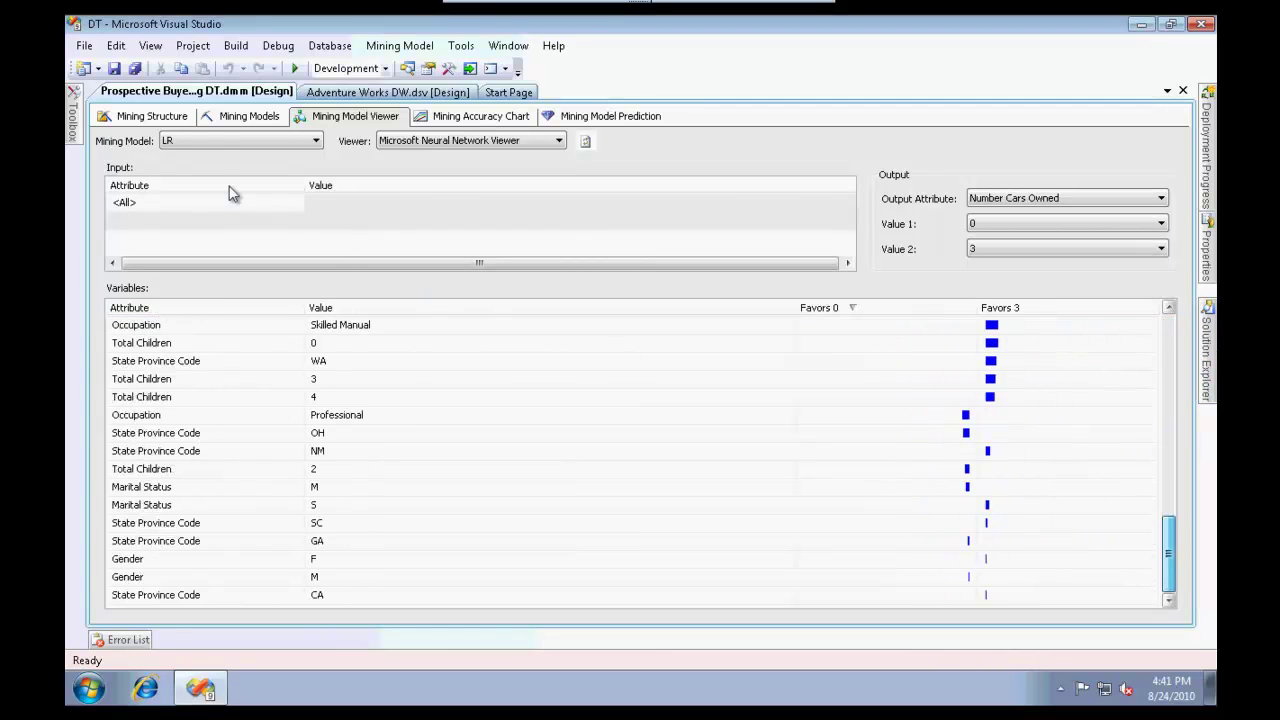
pyautogui.click(200, 140)
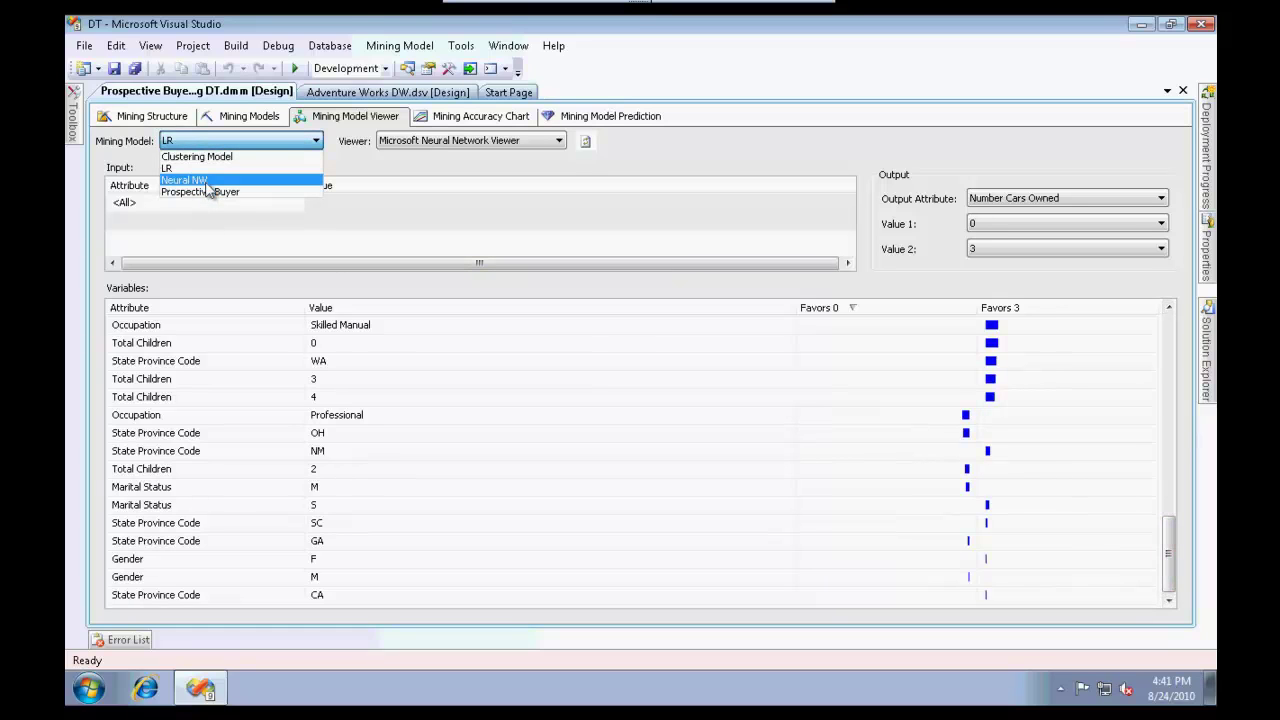
pyautogui.click(208, 180)
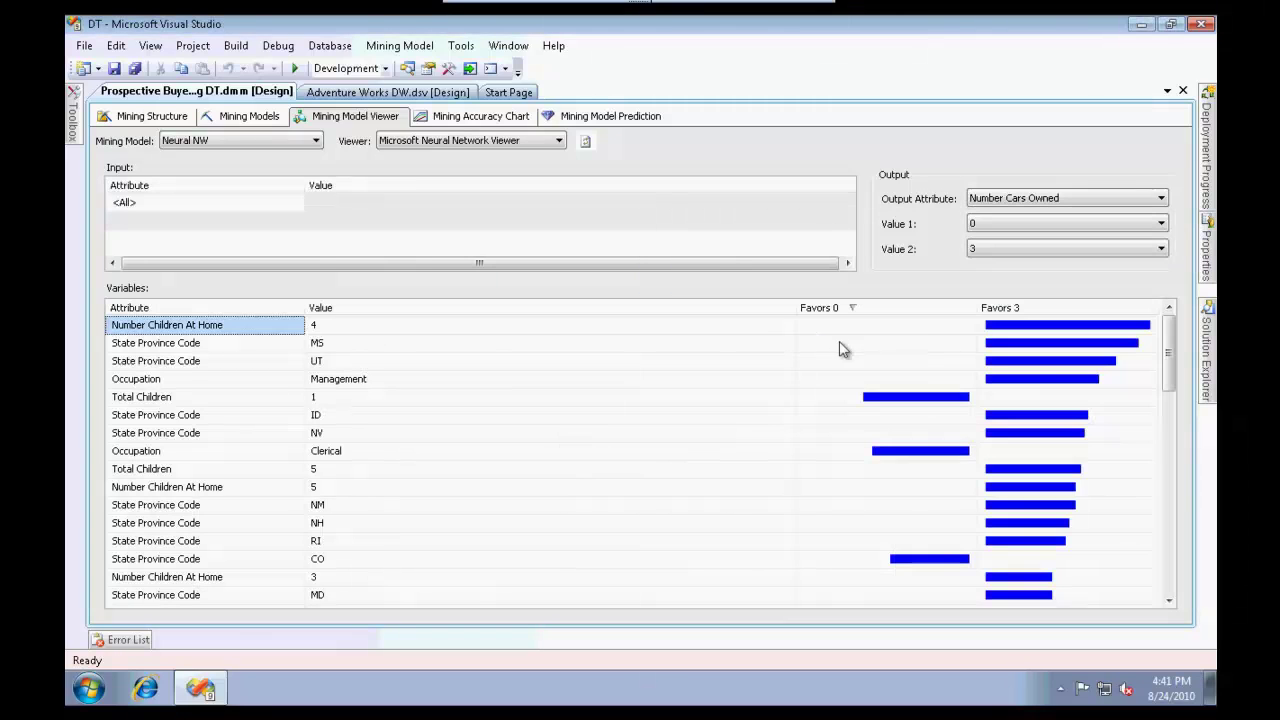
pyautogui.click(275, 148)
pyautogui.click(276, 144)
# Revisit the Clustering Model, then return to the Prospective Buyer decision tree.
pyautogui.click(272, 145)
pyautogui.click(266, 157)
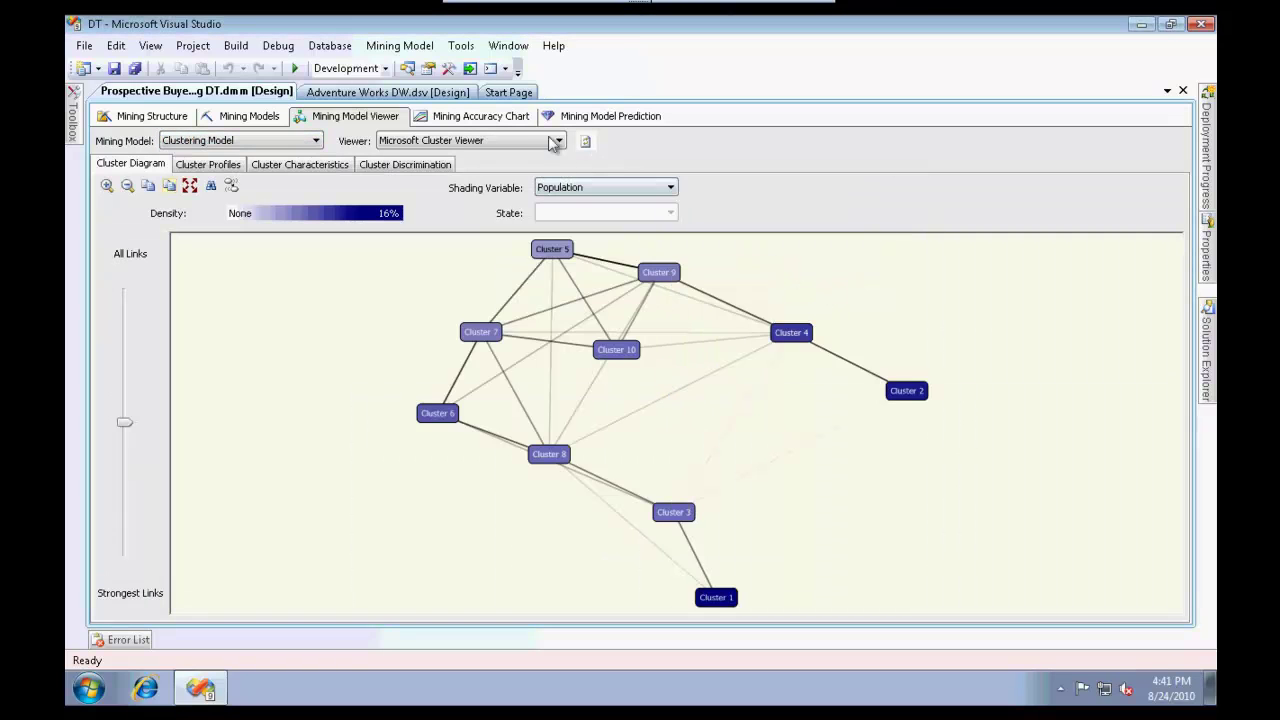
pyautogui.click(185, 141)
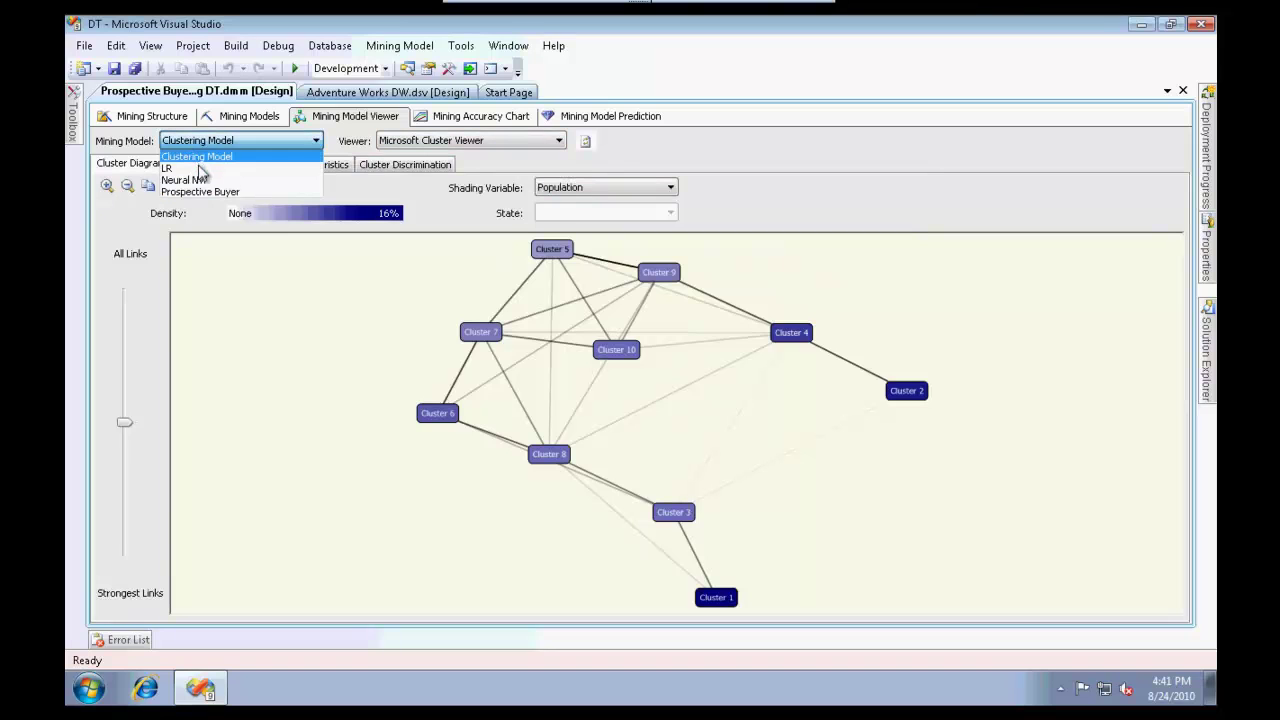
pyautogui.click(203, 192)
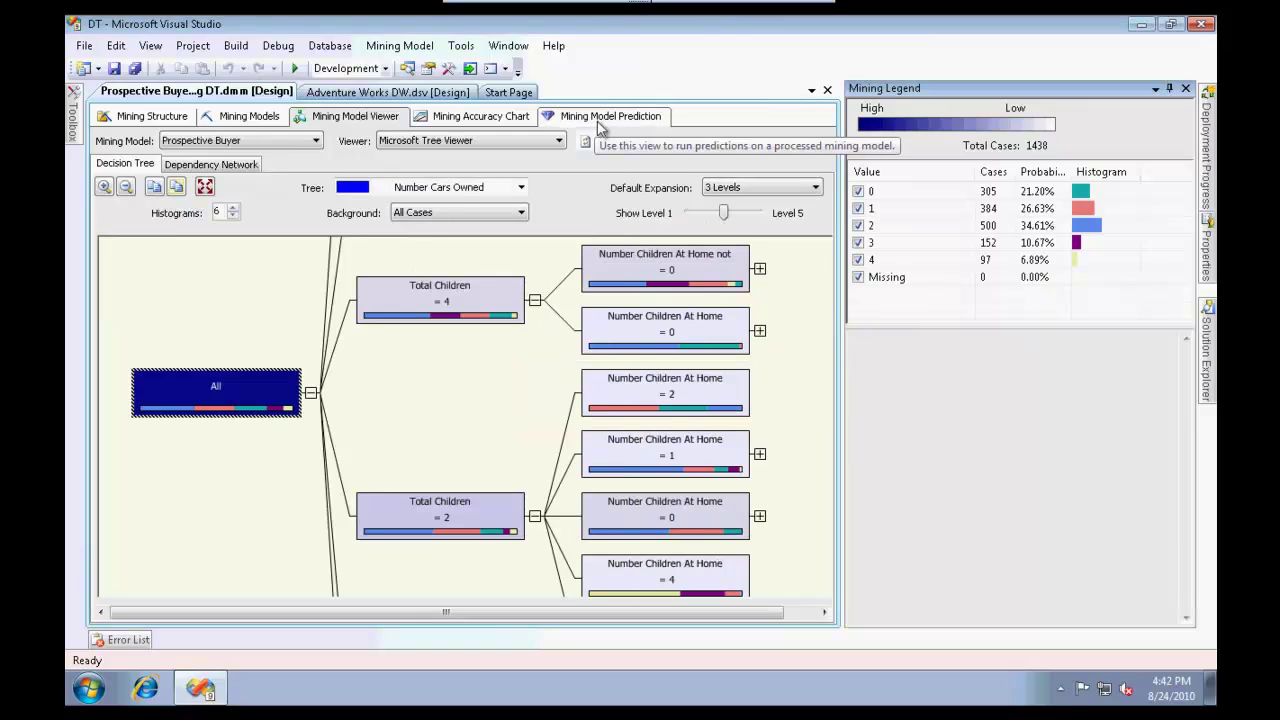
# Look at the Prediction and Viewer tabs, then bring up the Mining Accuracy Chart setup.
pyautogui.click(600, 118)
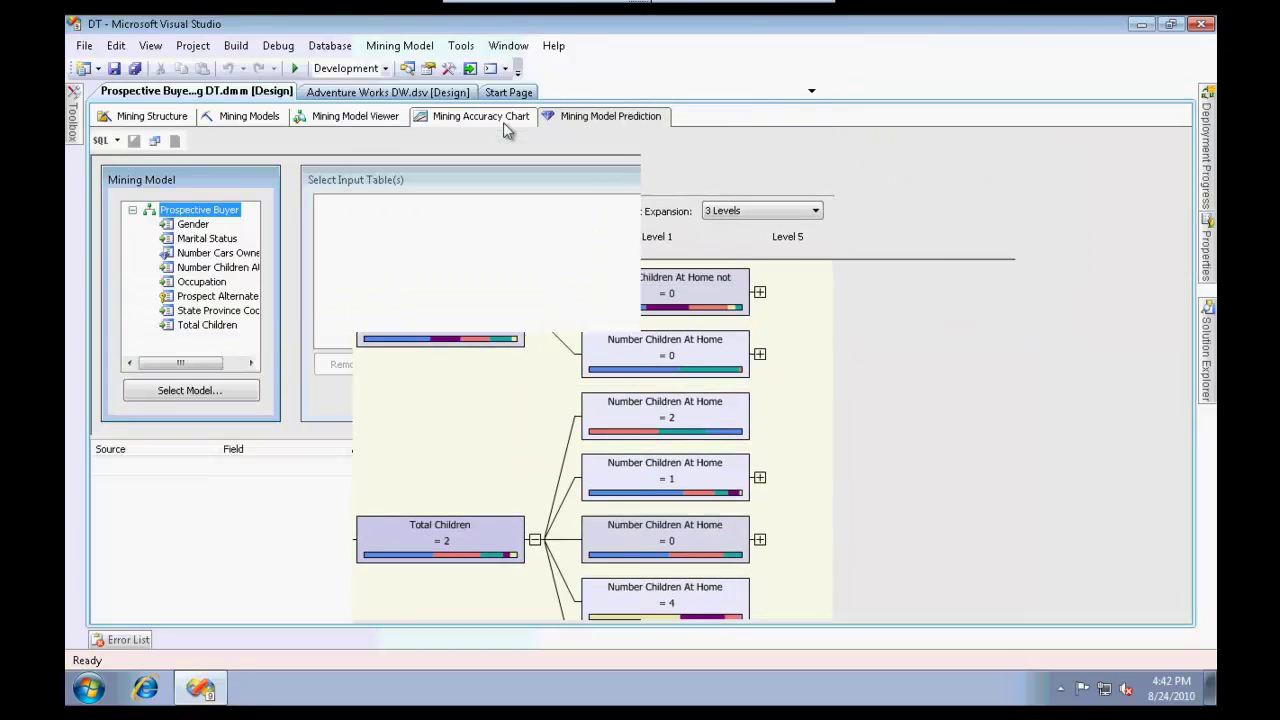
pyautogui.click(322, 120)
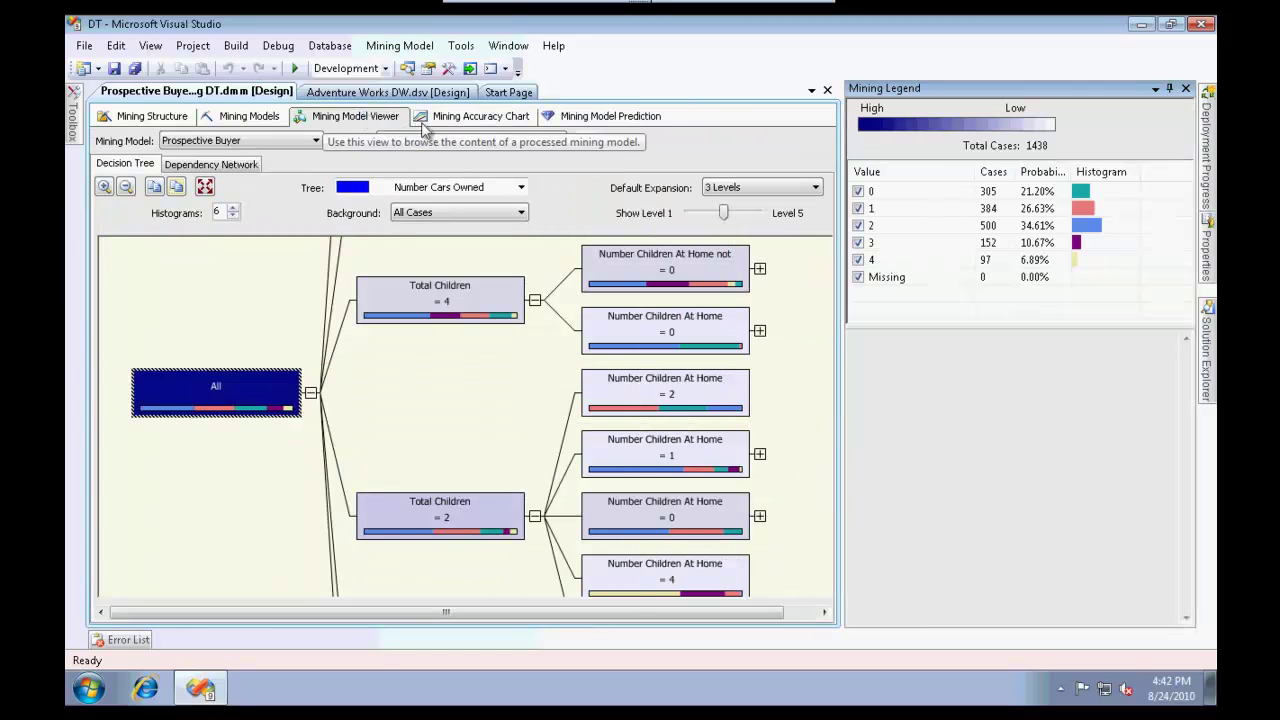
pyautogui.click(462, 117)
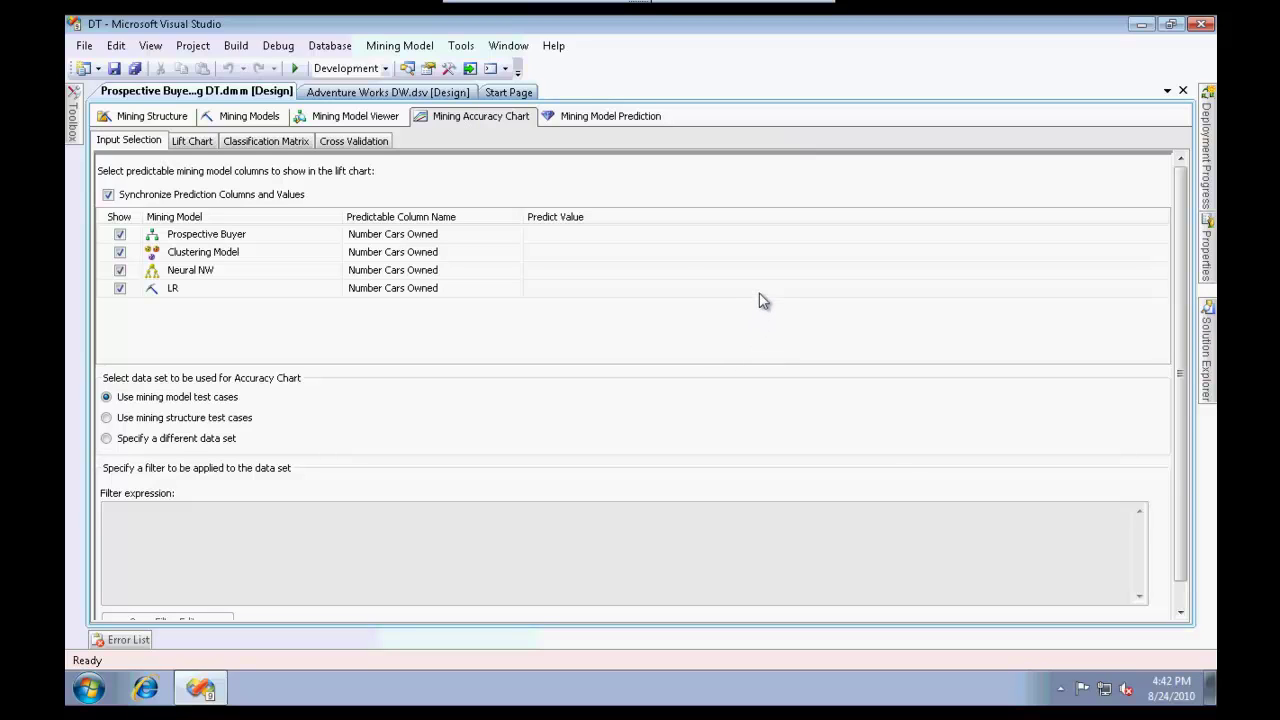
# Set Predict Value to 1 for Number Cars Owned on all four models and show the lift chart.
pyautogui.click(734, 237)
pyautogui.click(758, 240)
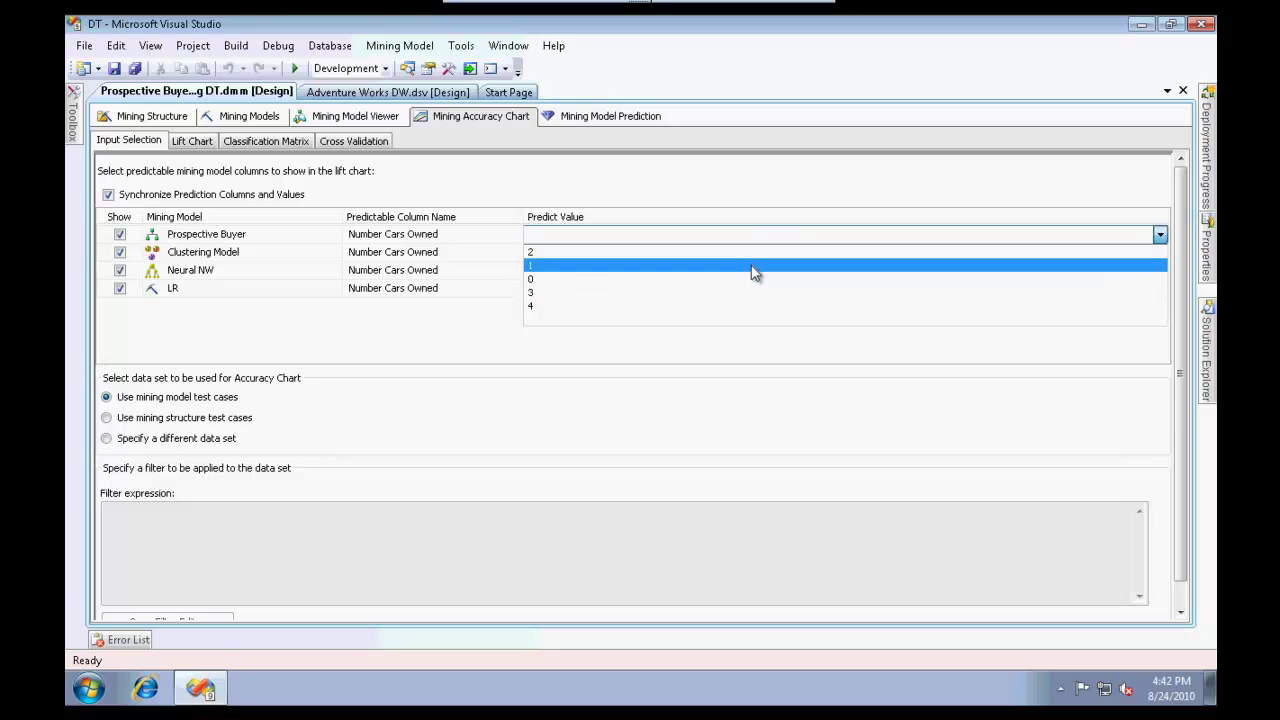
pyautogui.click(754, 265)
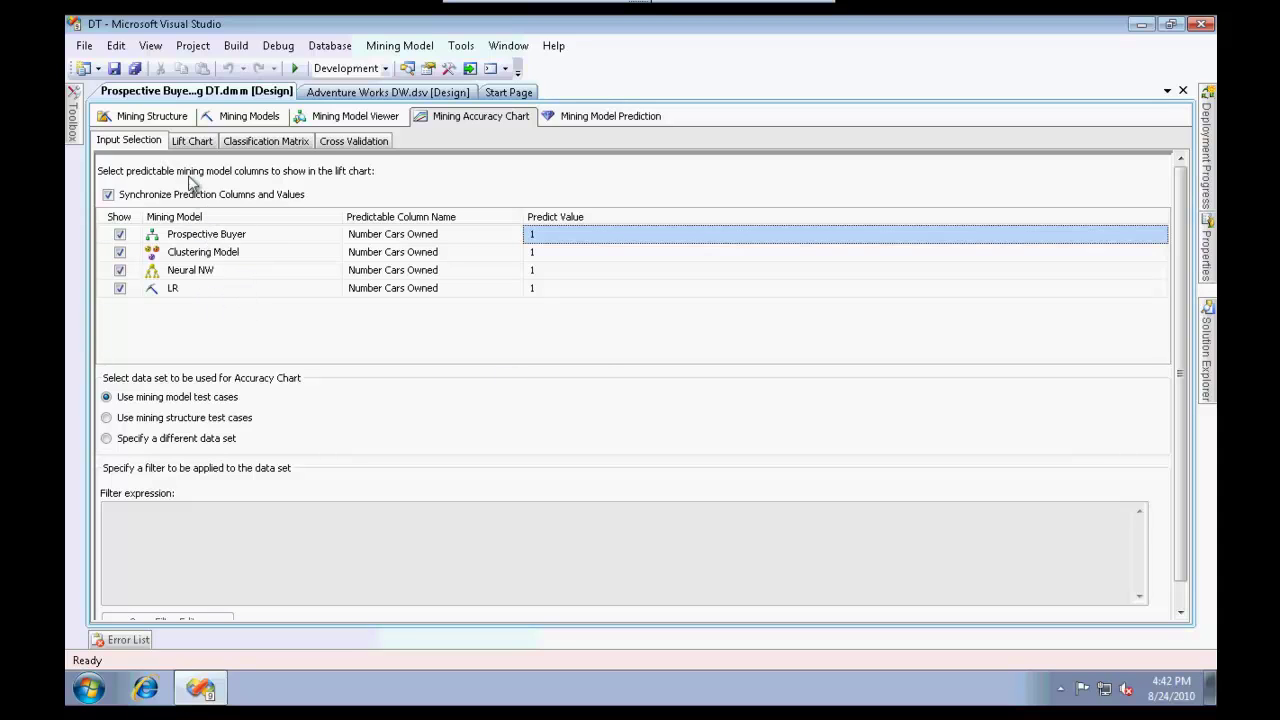
pyautogui.click(190, 141)
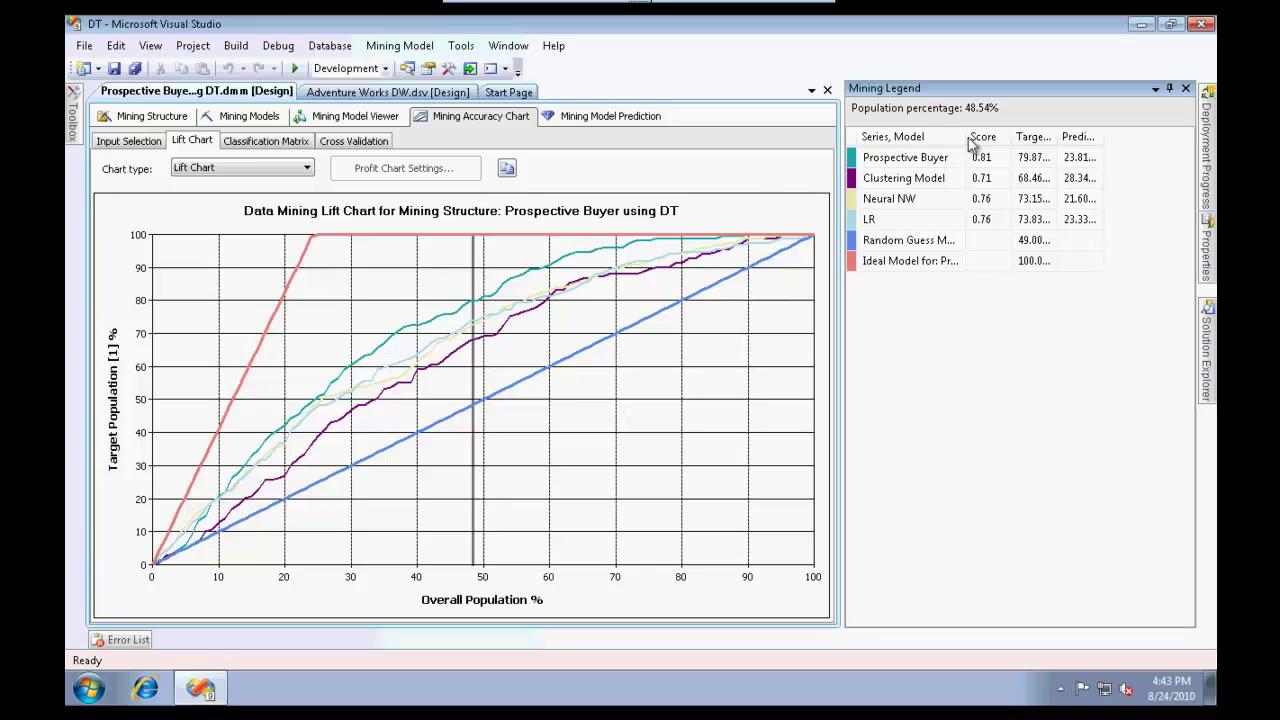
# Widen the legend's Series, Model column and point out the Ideal Model entry.
pyautogui.moveTo(966, 140); pyautogui.dragTo(1037, 145)
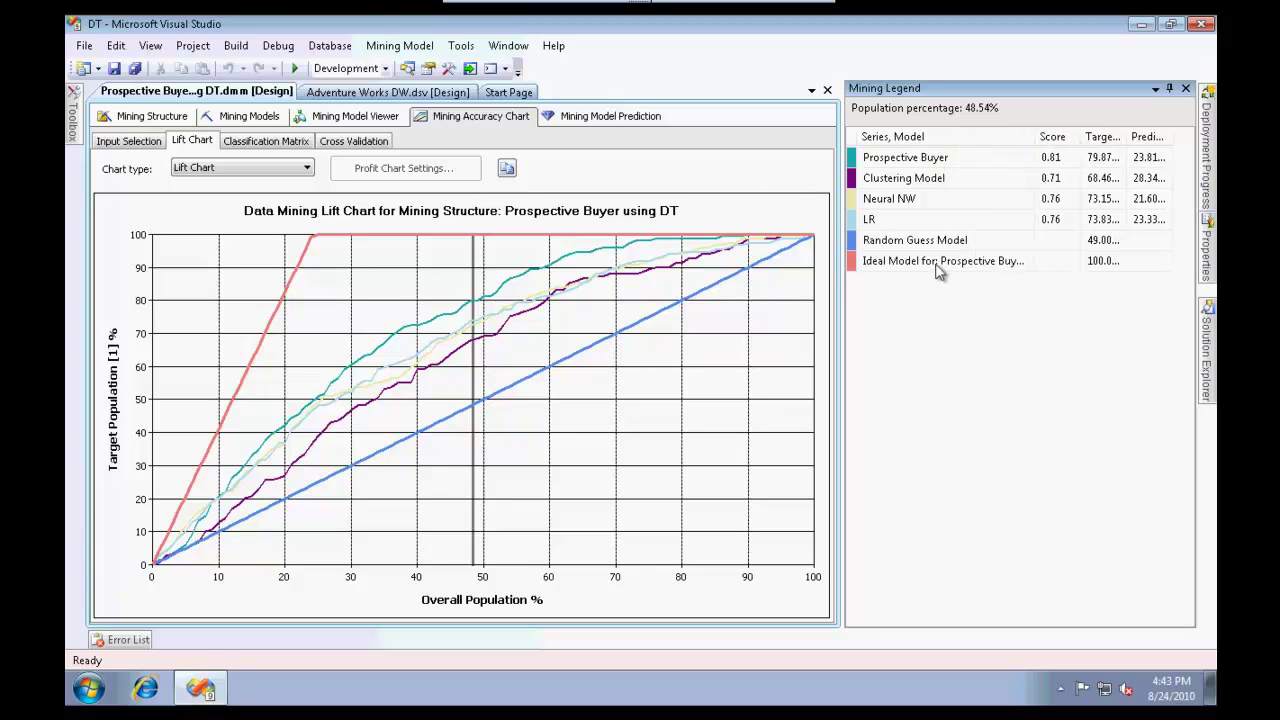
pyautogui.click(995, 263)
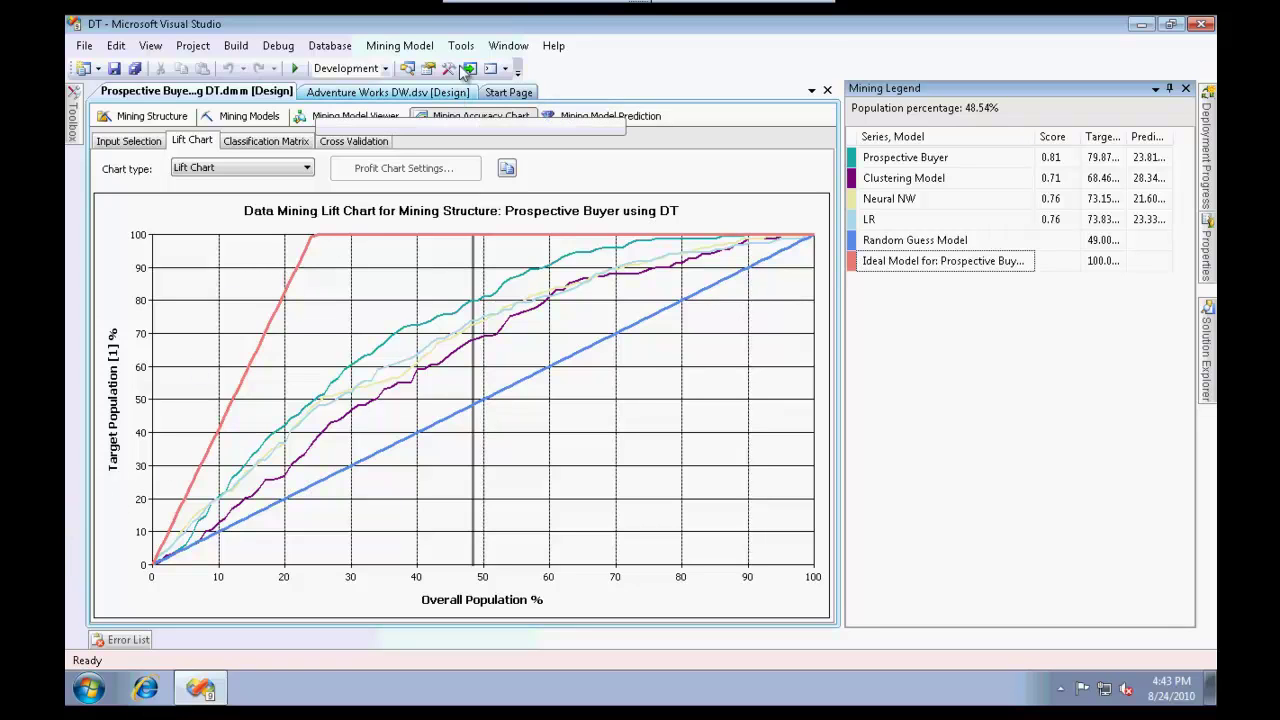
pyautogui.doubleClick(577, 8)
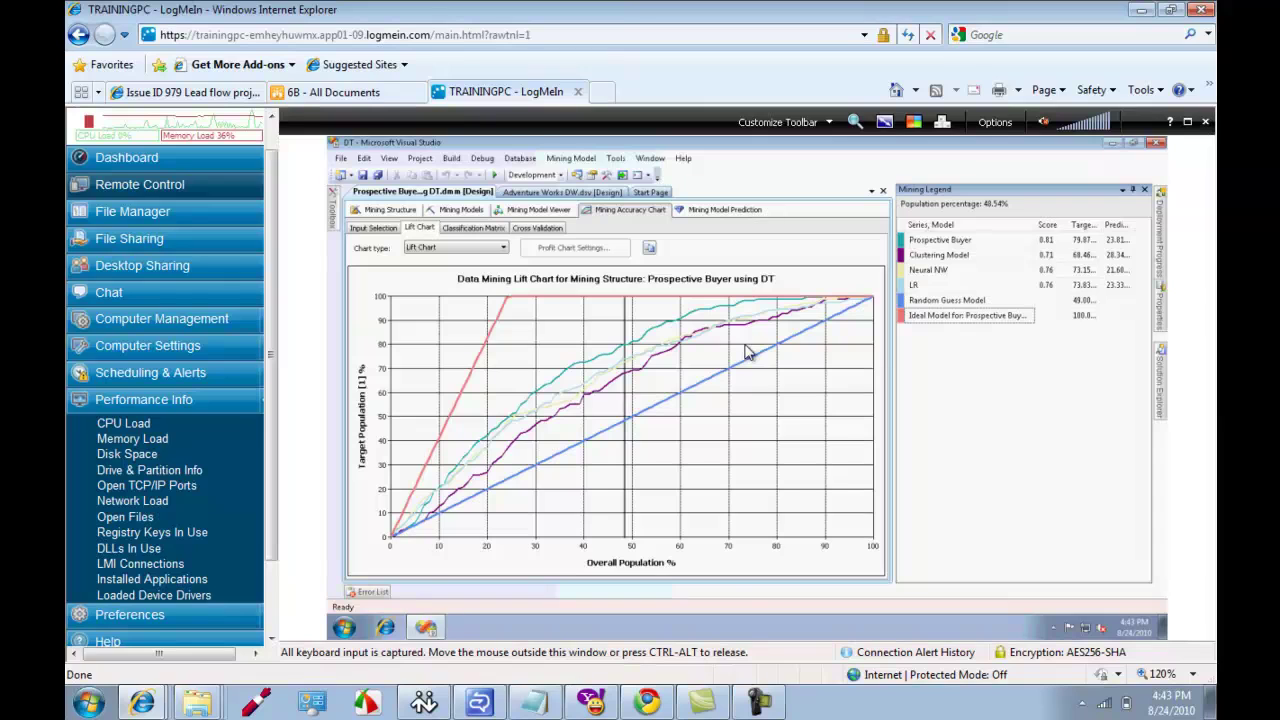
pyautogui.click(752, 703)
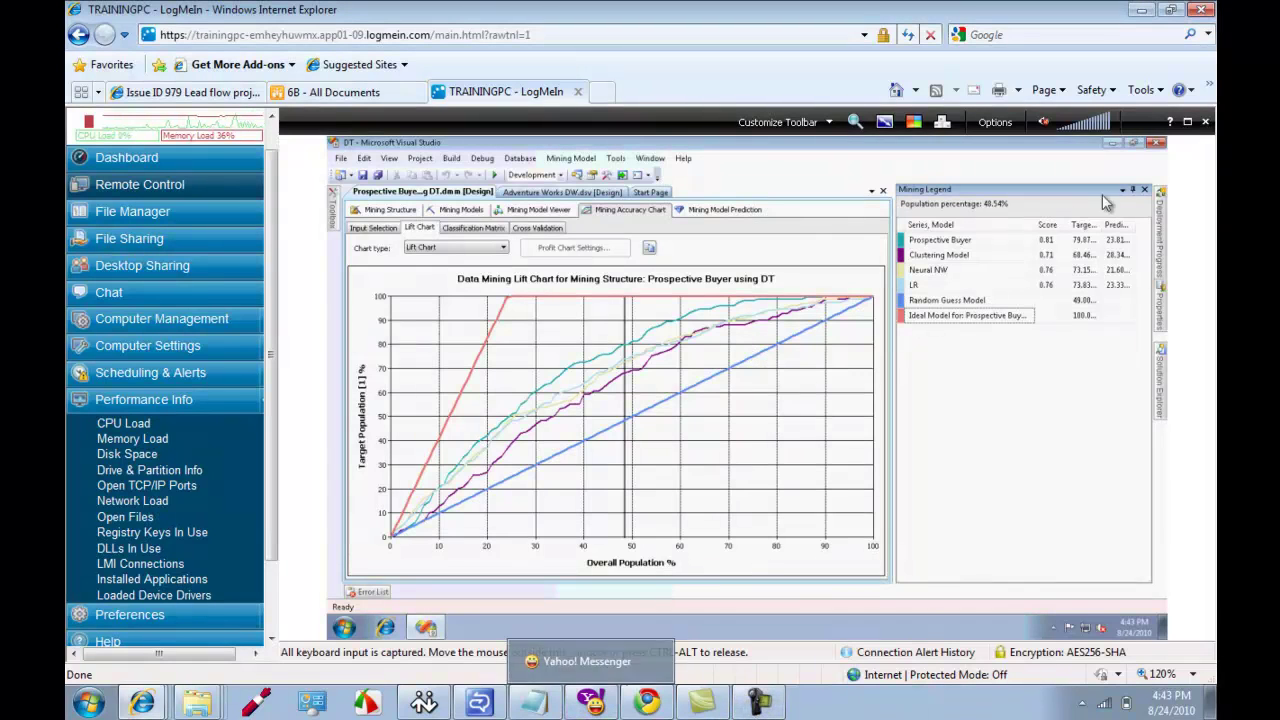
pyautogui.click(1188, 121)
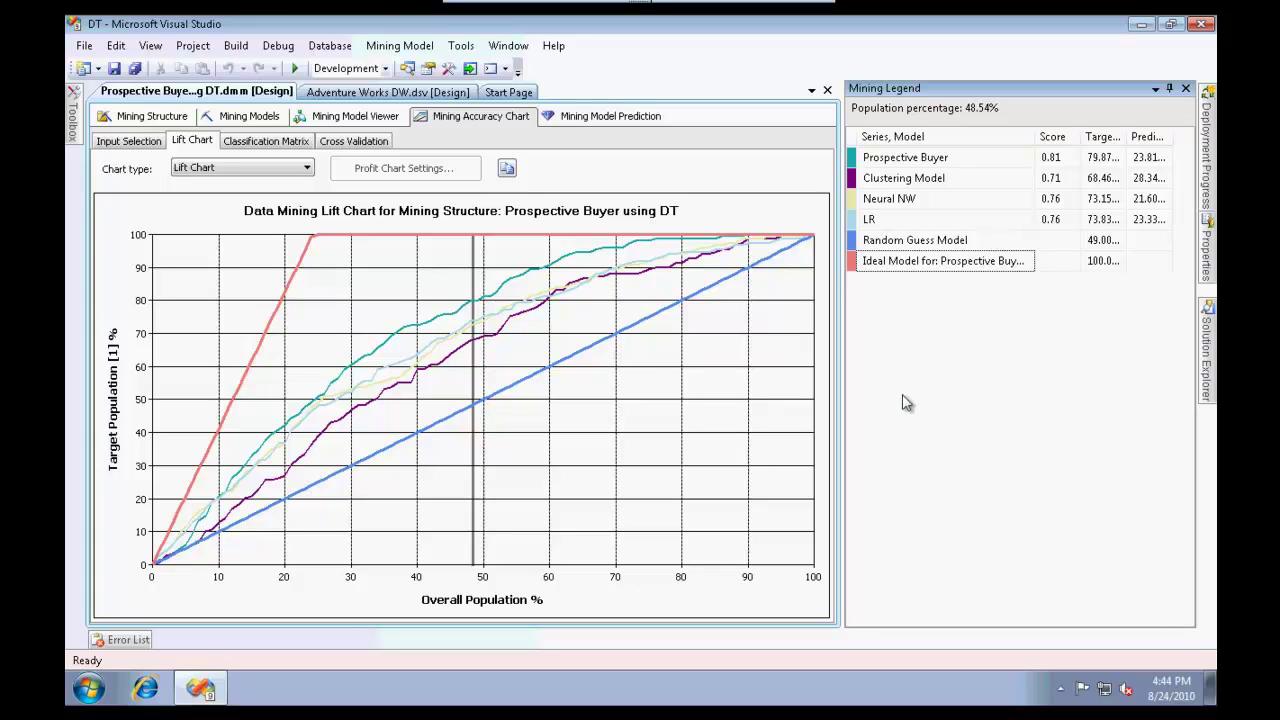
# Launch Excel via Win+R 'excel', maximize it, and close the Document Recovery pane.
pyautogui.press('super+r')
pyautogui.write('excel')
pyautogui.press('Return')
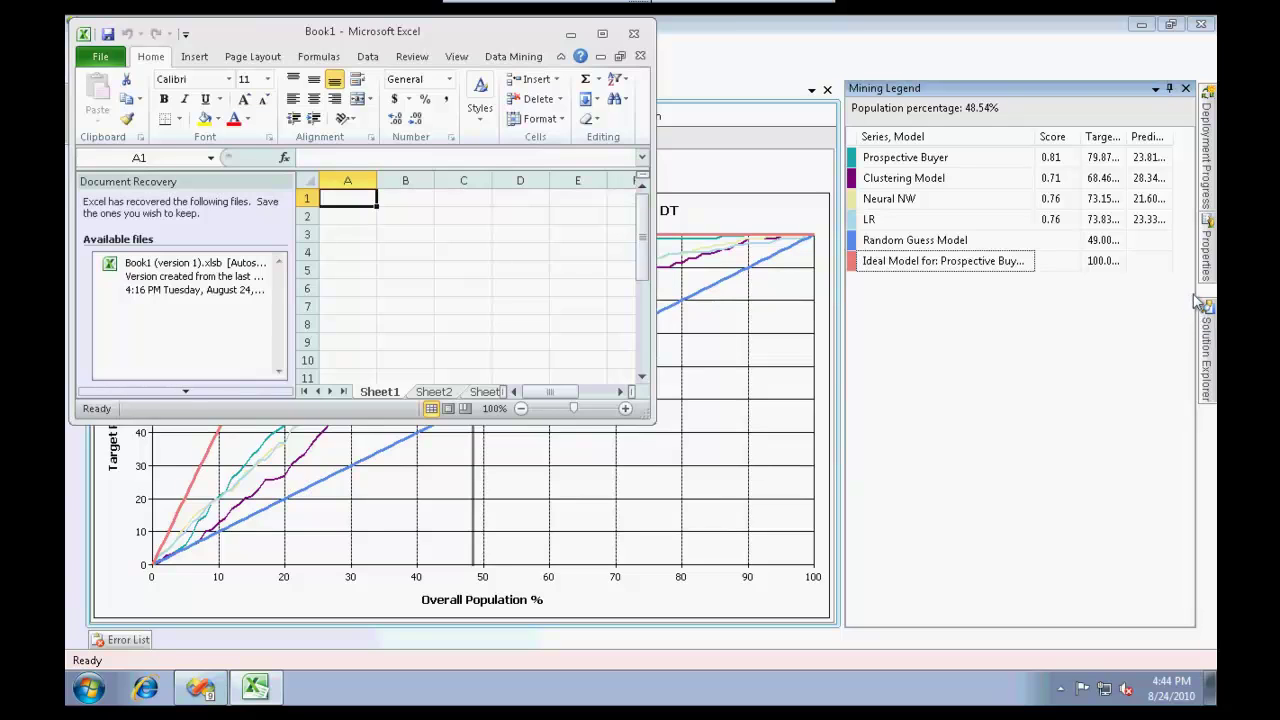
pyautogui.click(606, 36)
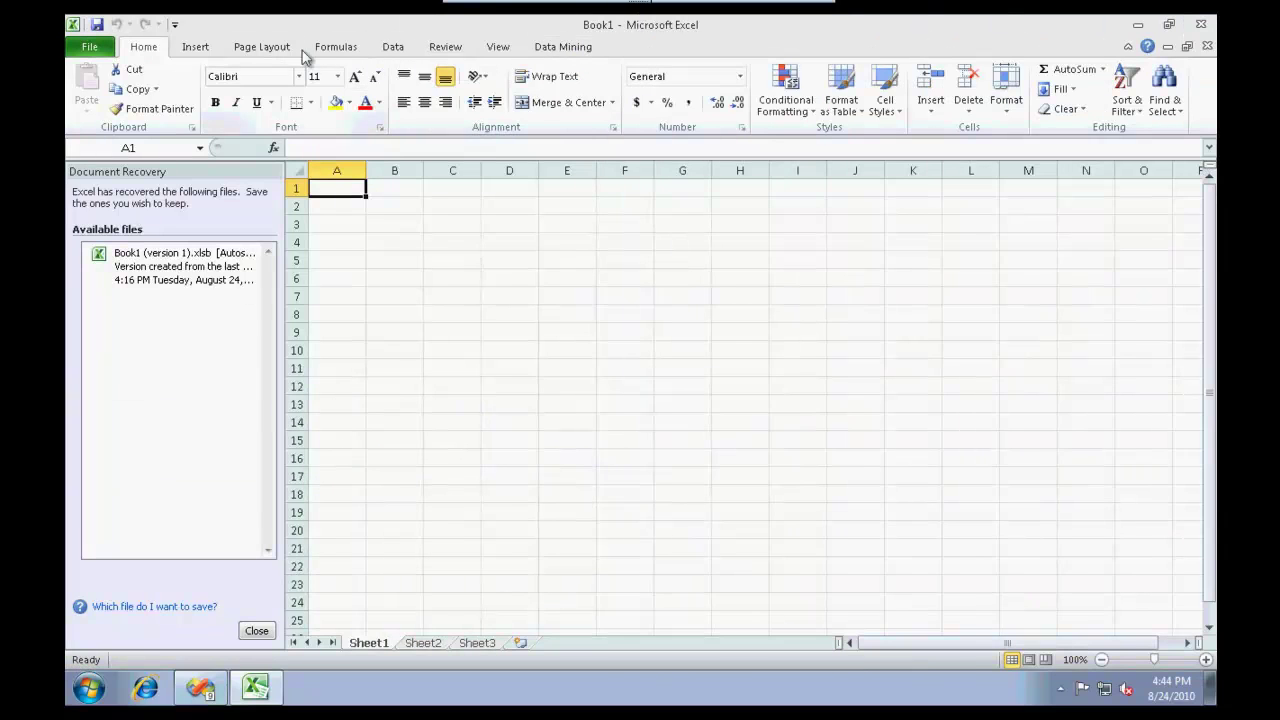
pyautogui.click(257, 631)
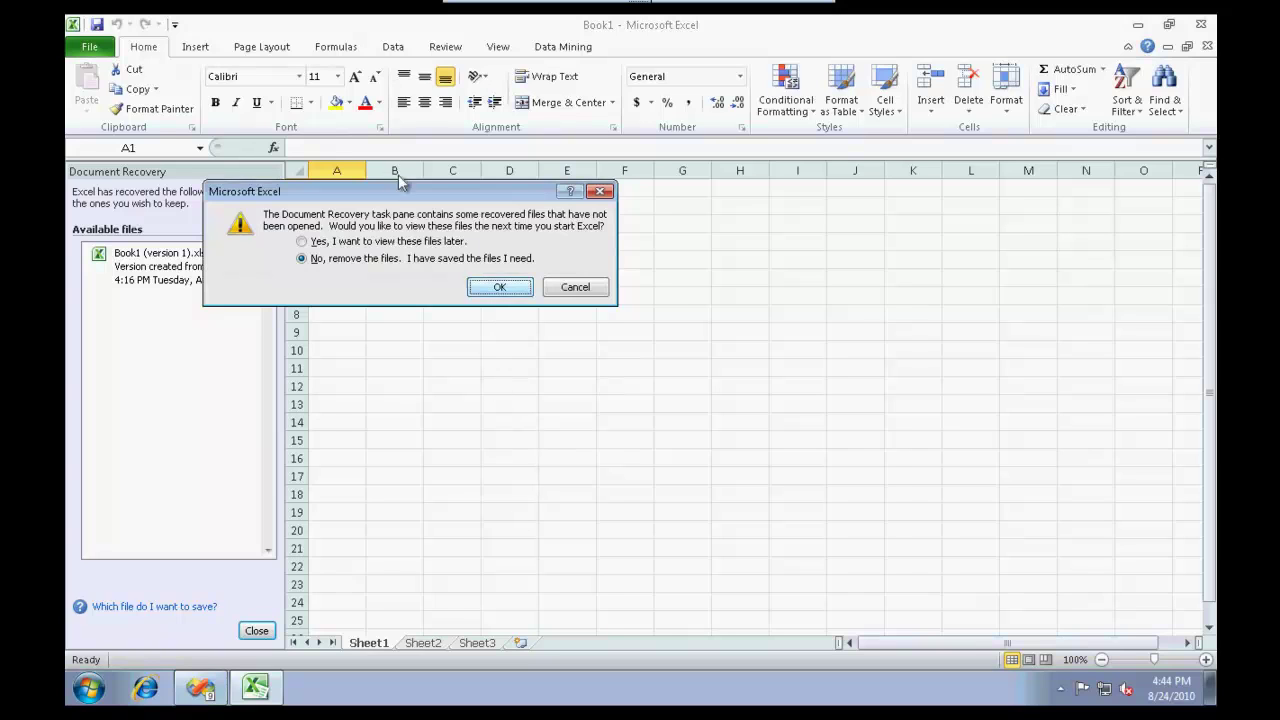
# Dismiss the recovery prompt and connect the From SQL Server wizard to server trainingpc.
pyautogui.press('Return')
pyautogui.click(392, 46)
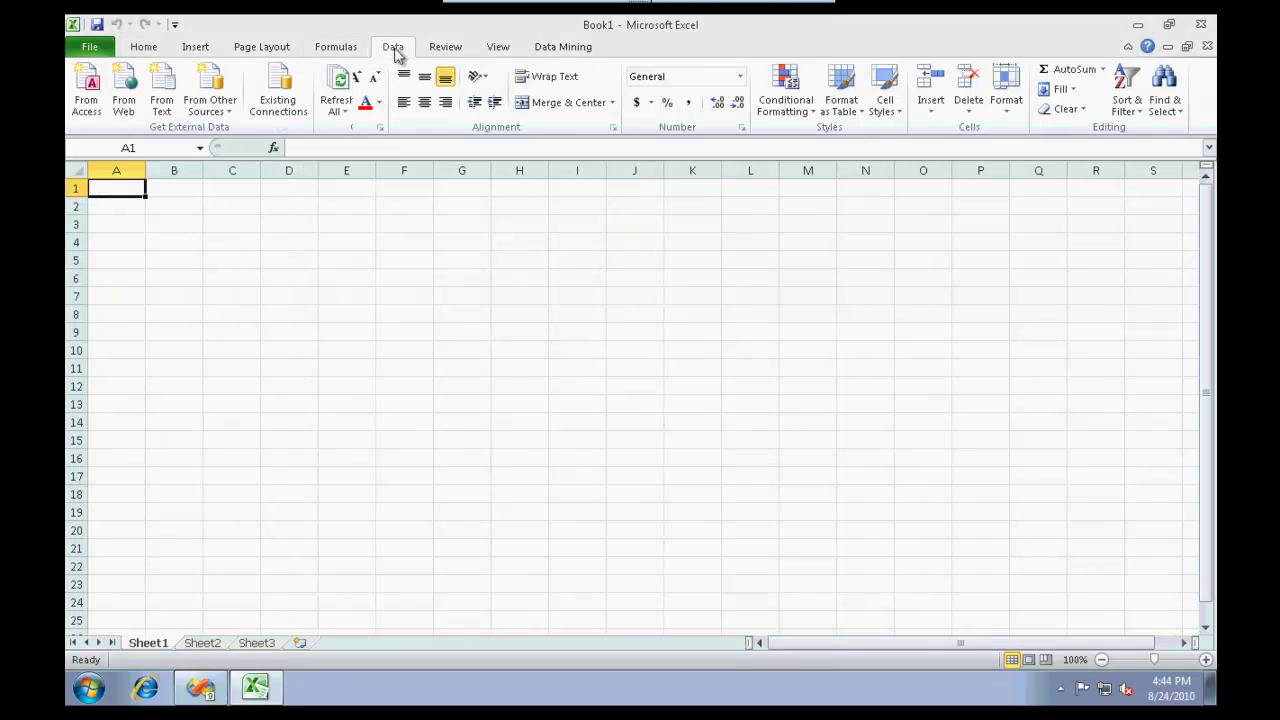
pyautogui.click(203, 112)
pyautogui.click(243, 175)
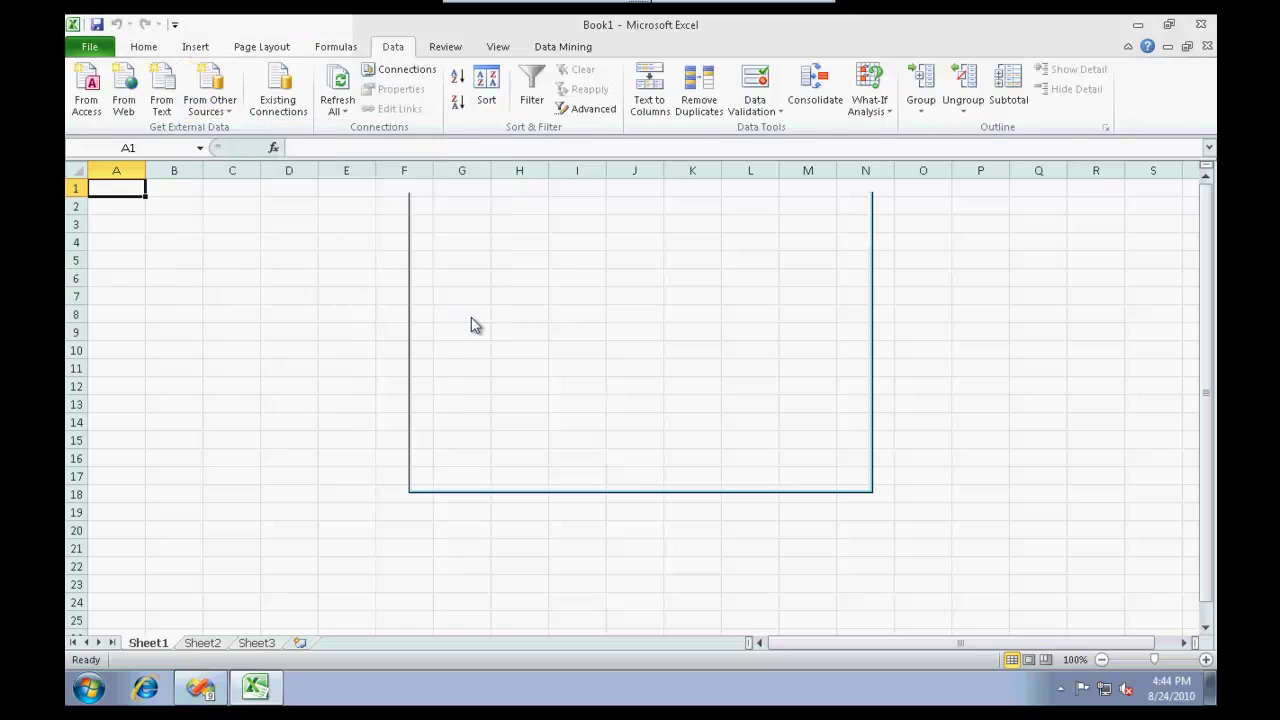
pyautogui.write('trainingpc')
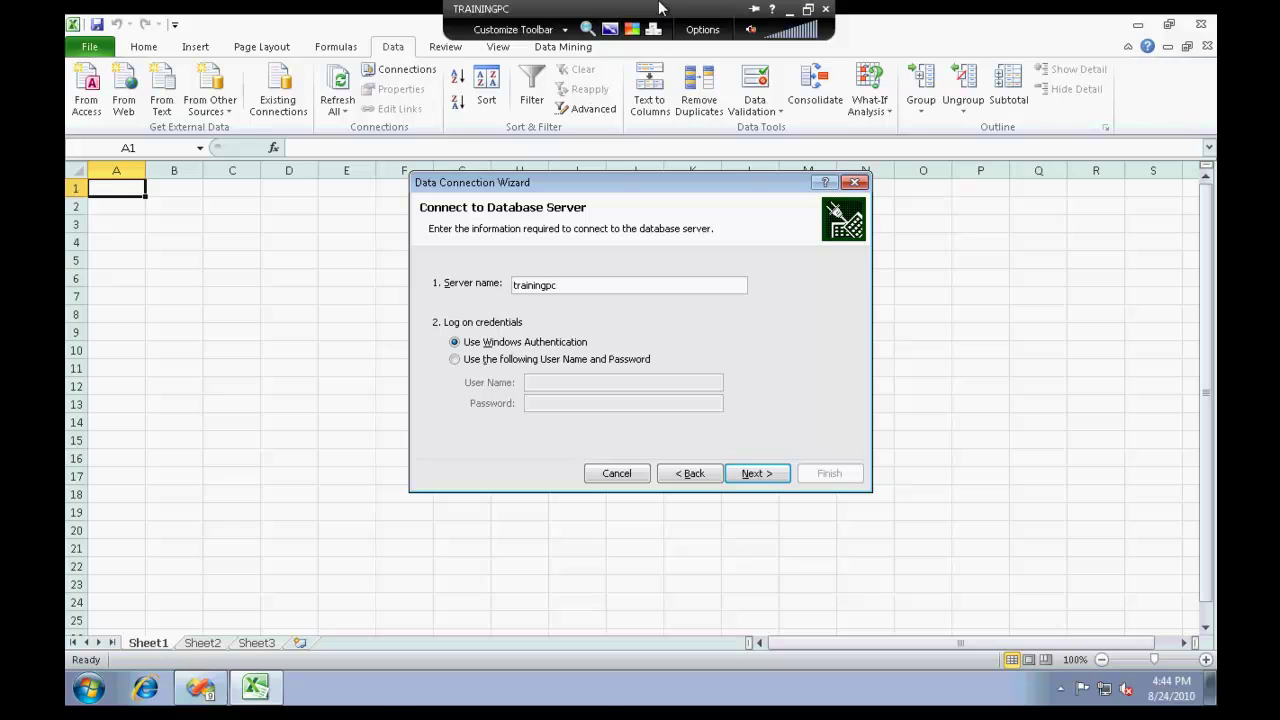
pyautogui.click(665, 18)
pyautogui.click(762, 703)
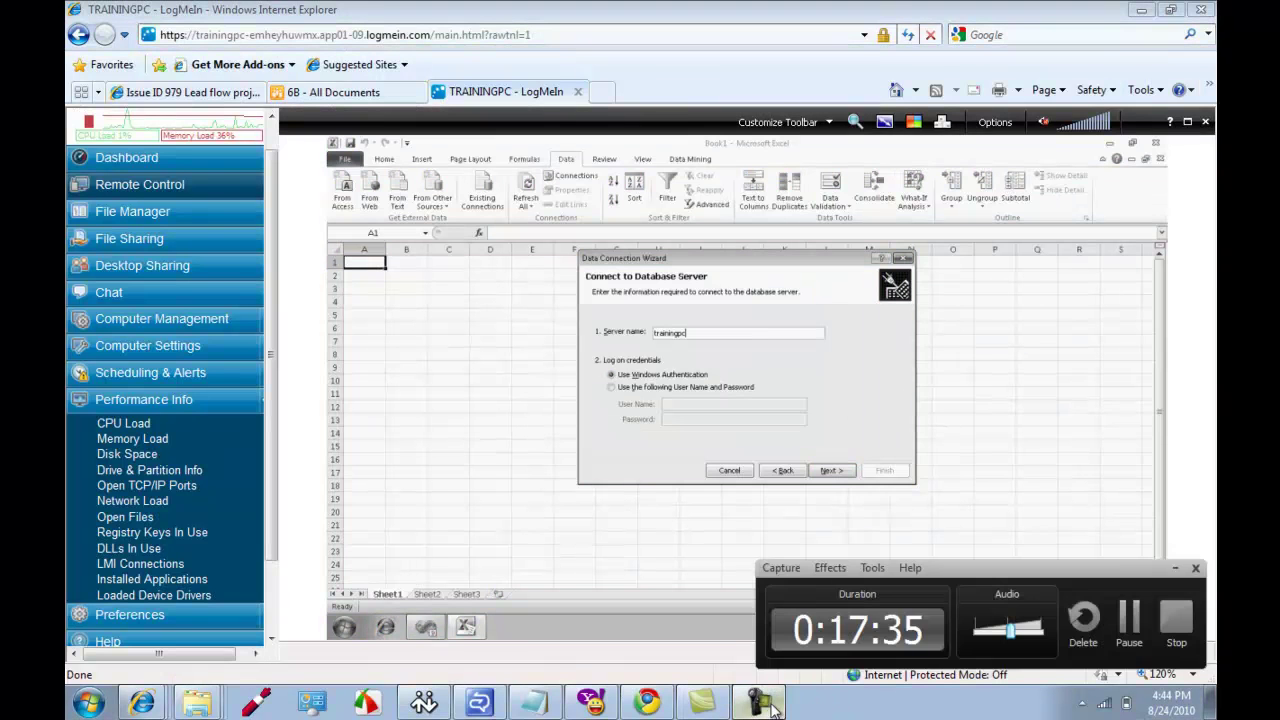
pyautogui.click(765, 703)
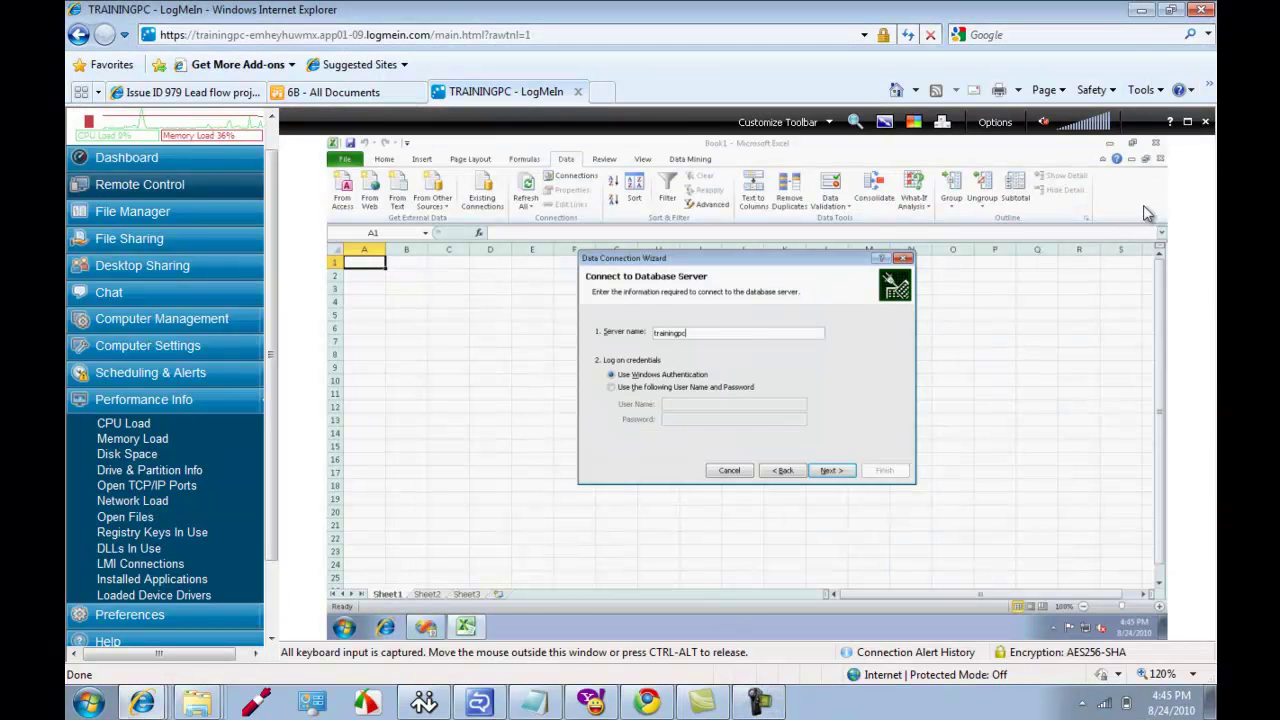
pyautogui.click(1187, 121)
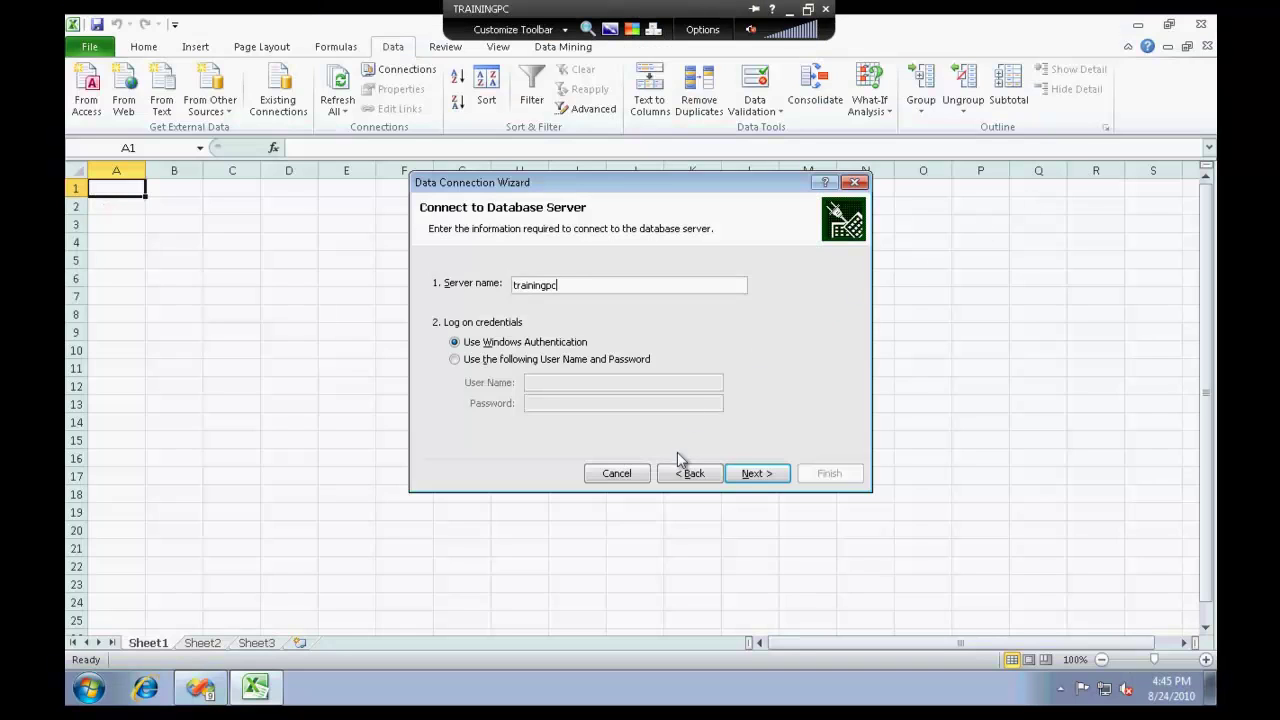
pyautogui.click(758, 473)
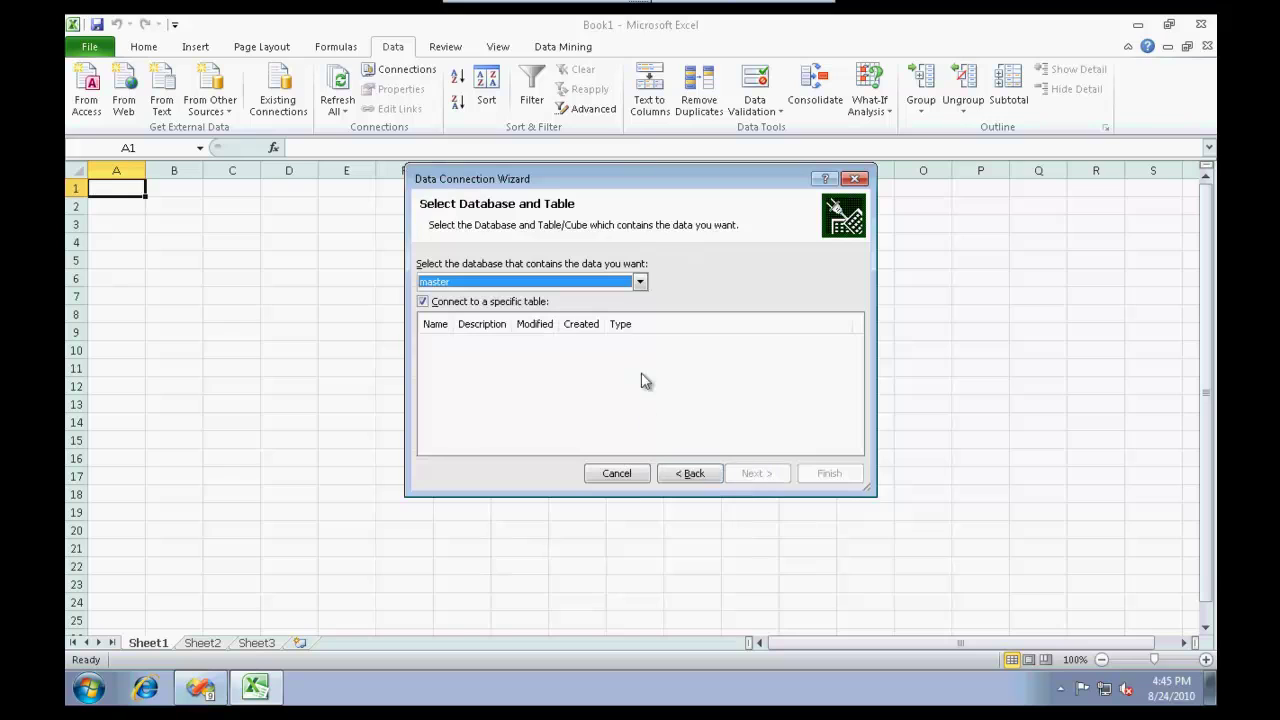
# Import the AdventureWorksDW ProspectiveBuyer table at A1, replacing the existing connection file.
pyautogui.click(639, 283)
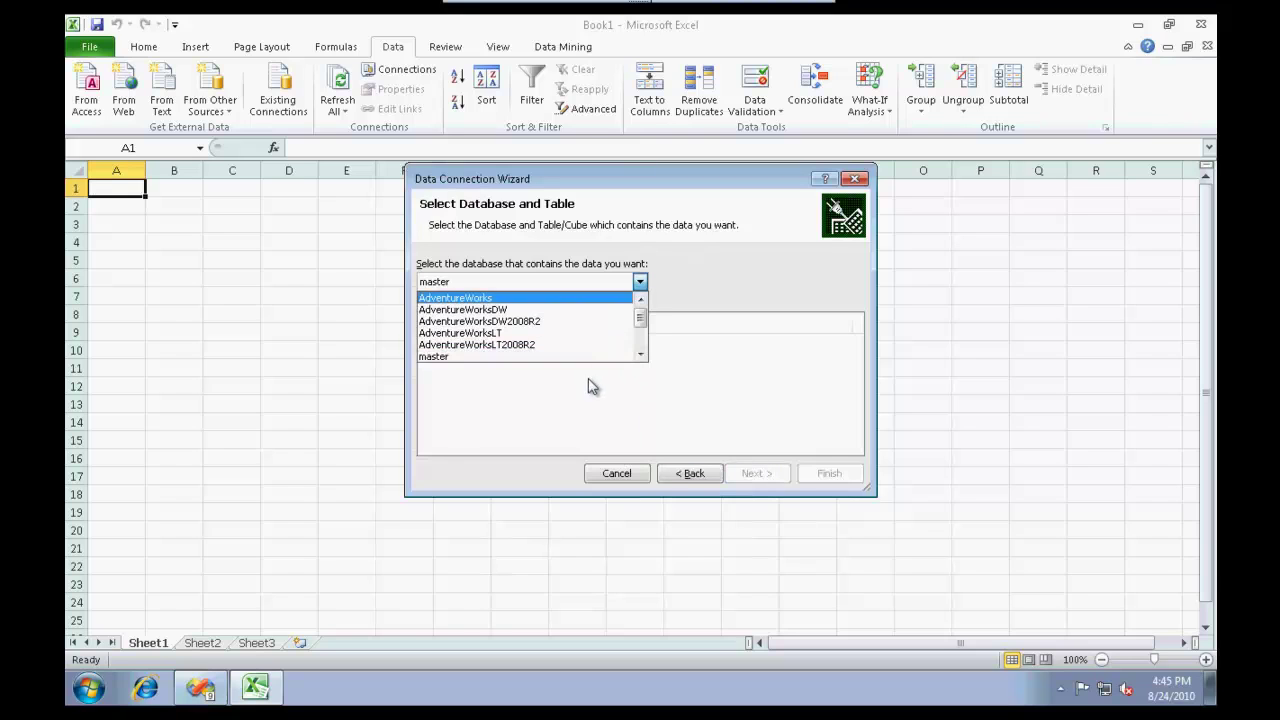
pyautogui.click(586, 312)
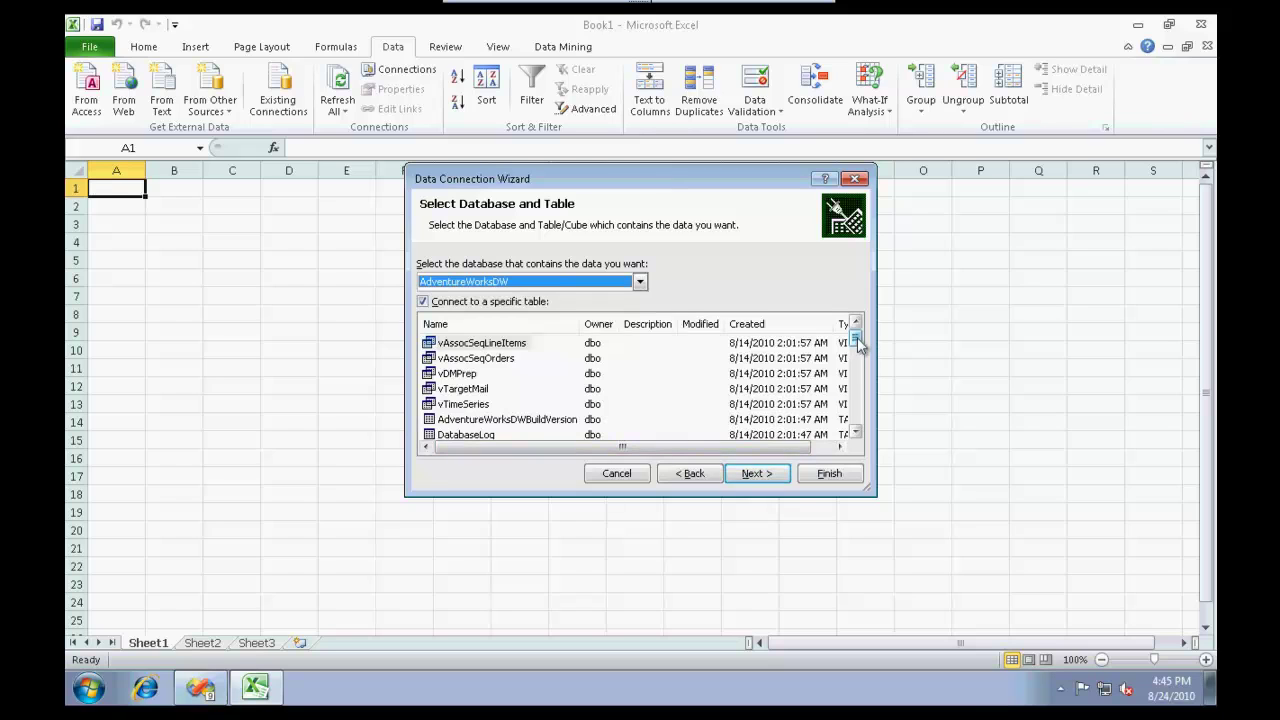
pyautogui.moveTo(857, 343); pyautogui.dragTo(856, 428)
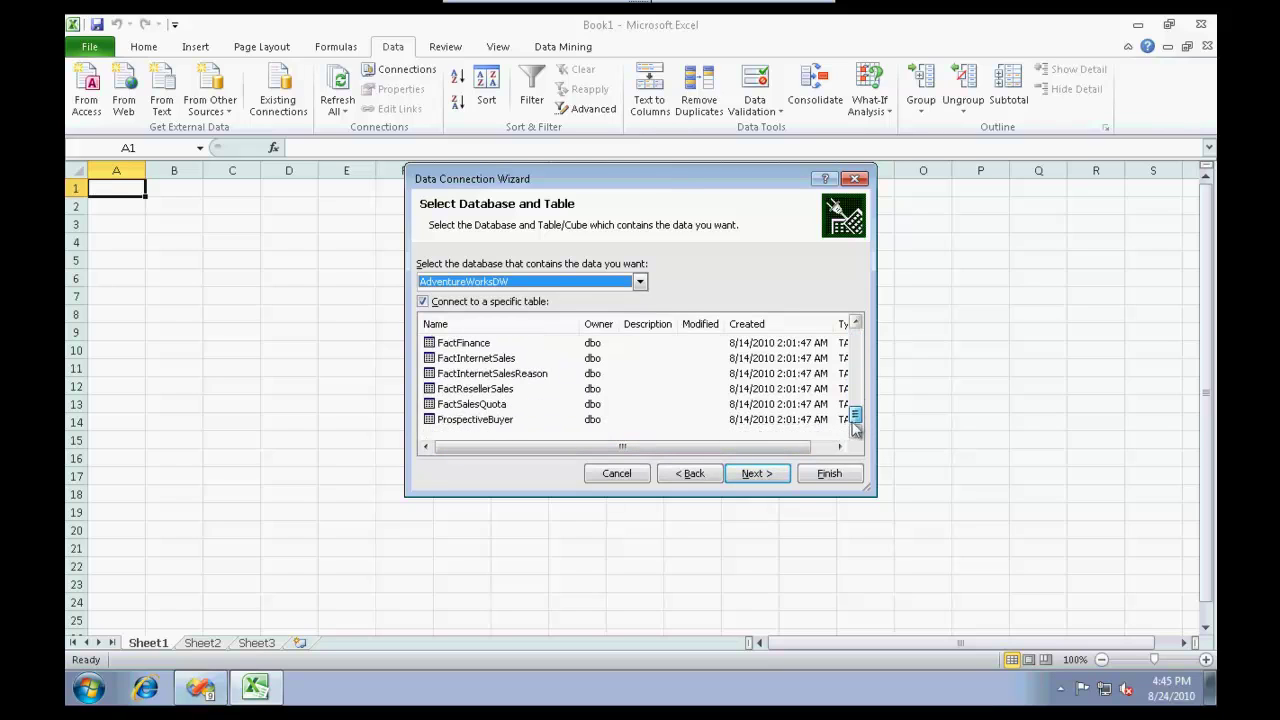
pyautogui.click(460, 421)
pyautogui.click(753, 476)
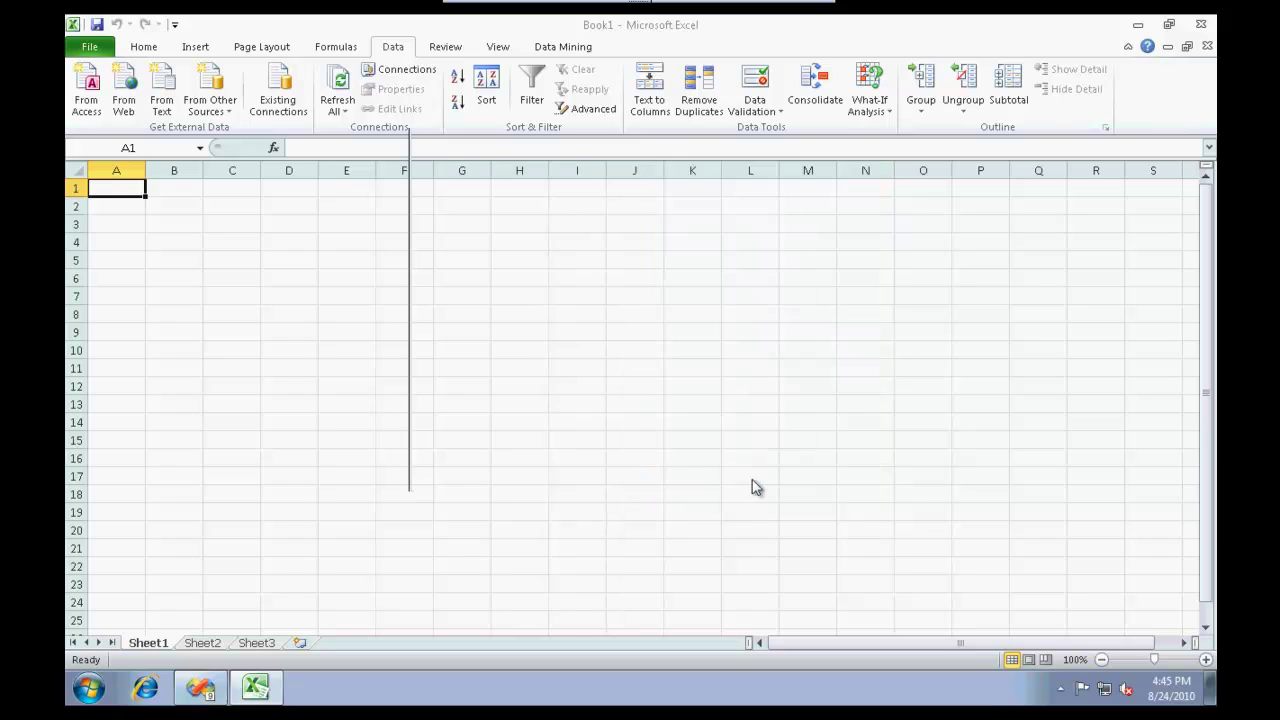
pyautogui.click(830, 475)
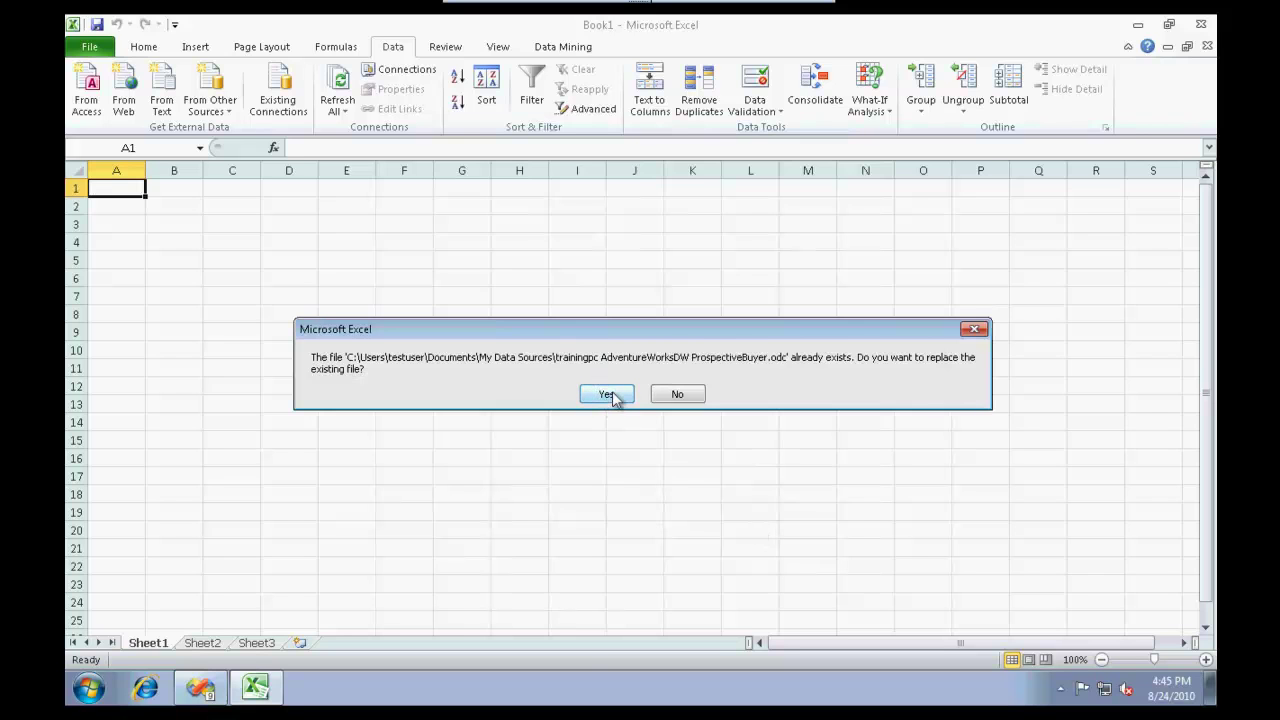
pyautogui.click(612, 396)
pyautogui.click(652, 421)
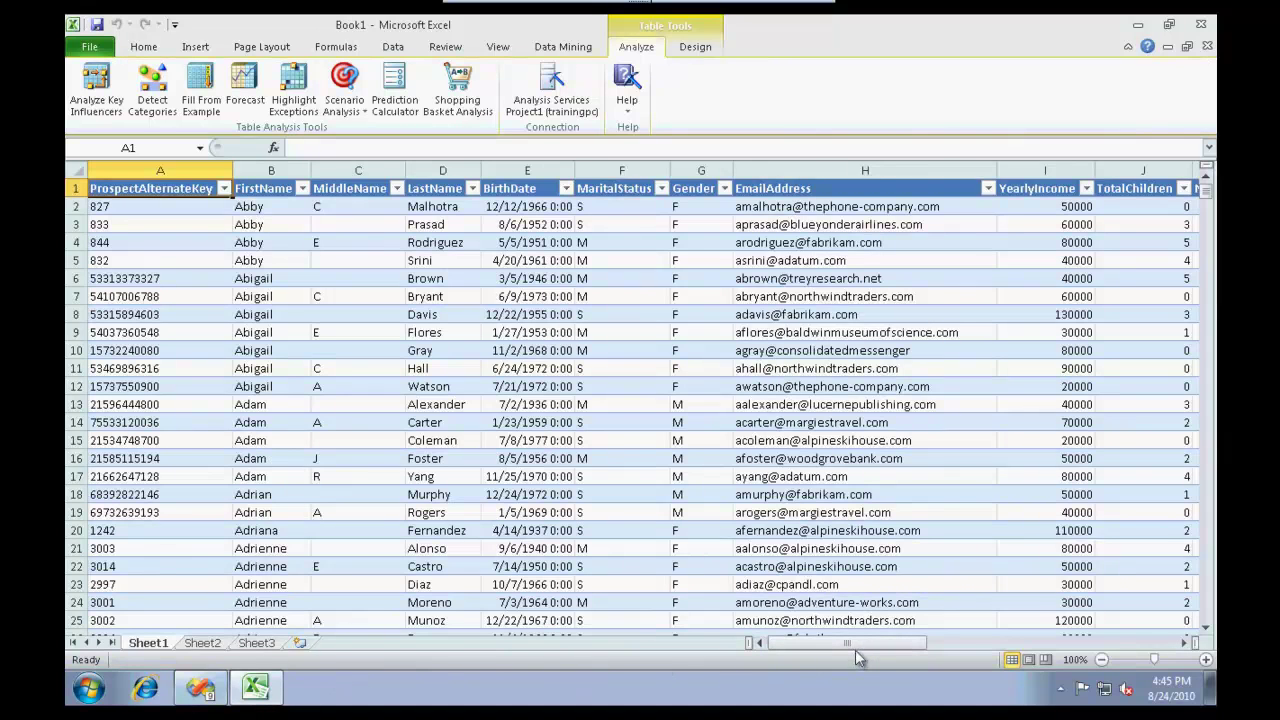
pyautogui.moveTo(868, 645); pyautogui.dragTo(1002, 658)
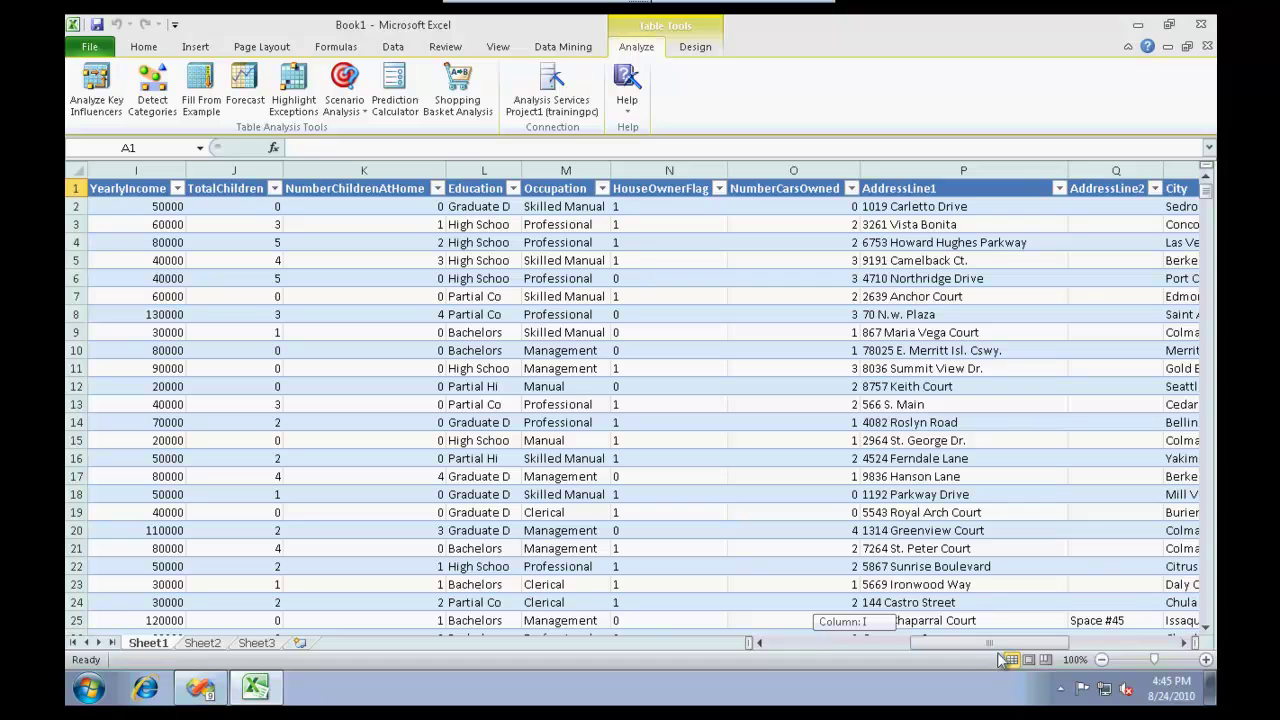
pyautogui.moveTo(999, 659); pyautogui.dragTo(1172, 657)
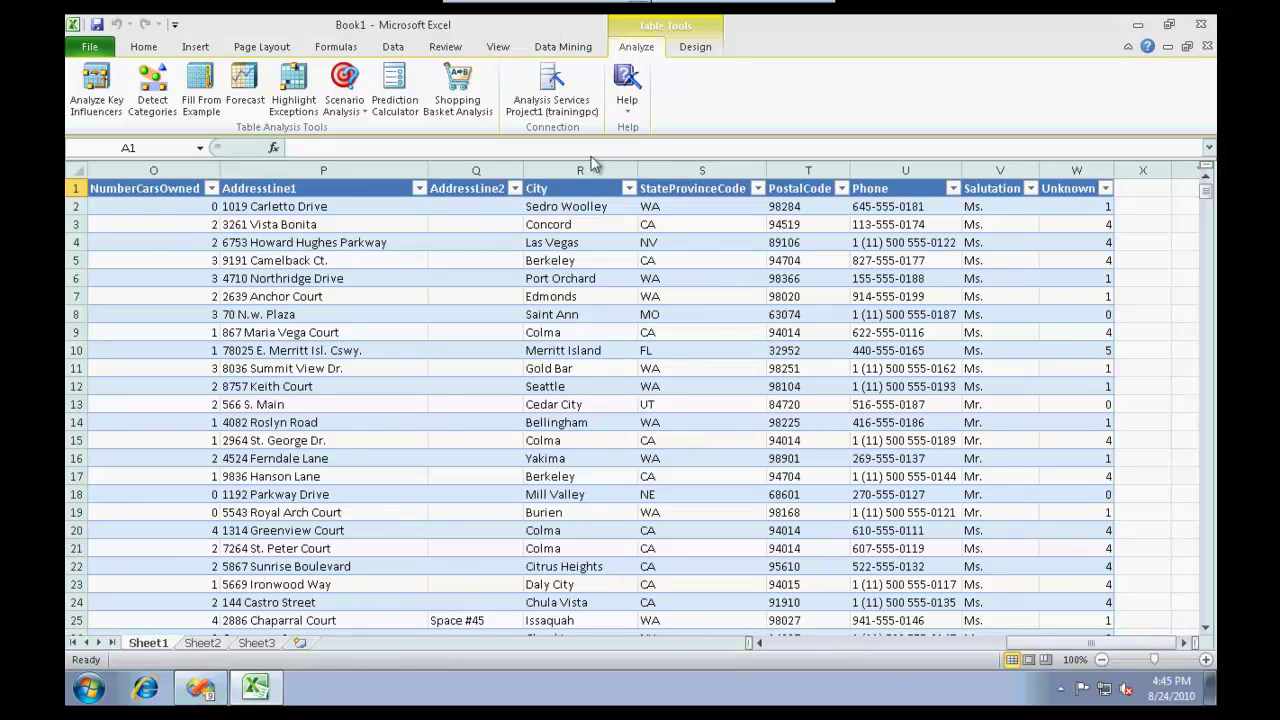
pyautogui.click(614, 300)
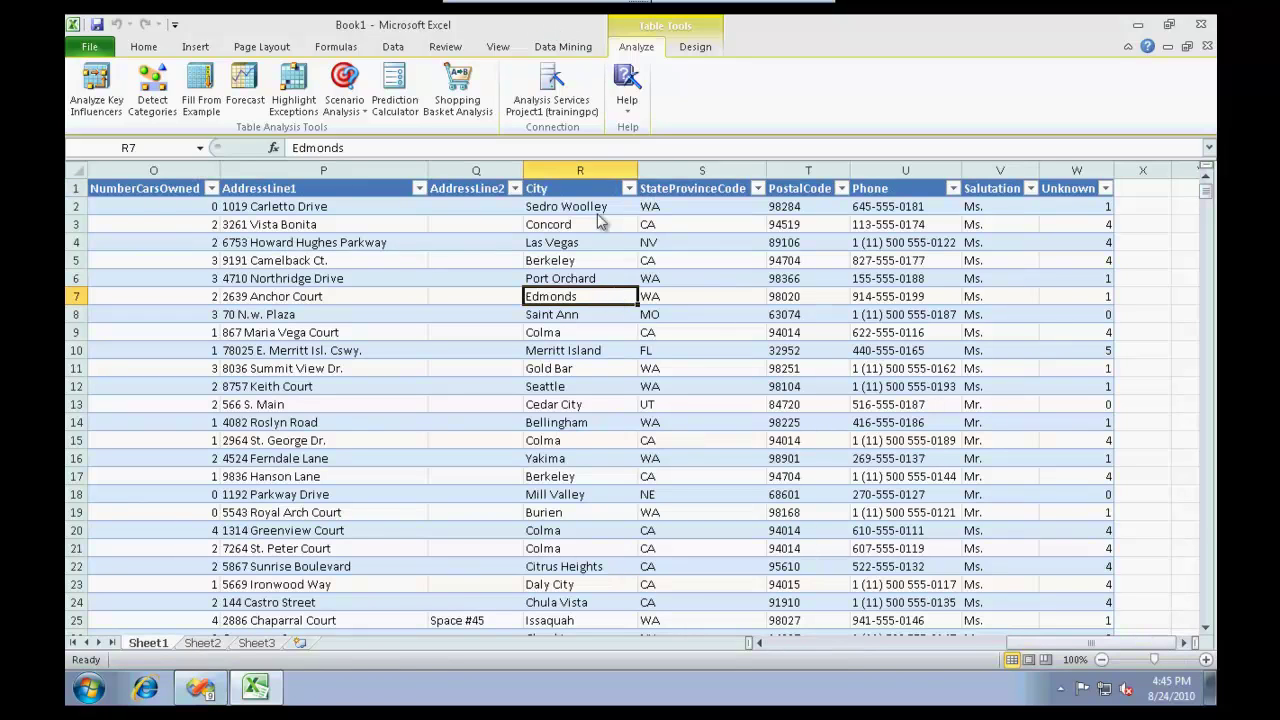
# Add a new Analysis Services connection to server trainingpc with catalog DT.
pyautogui.click(574, 112)
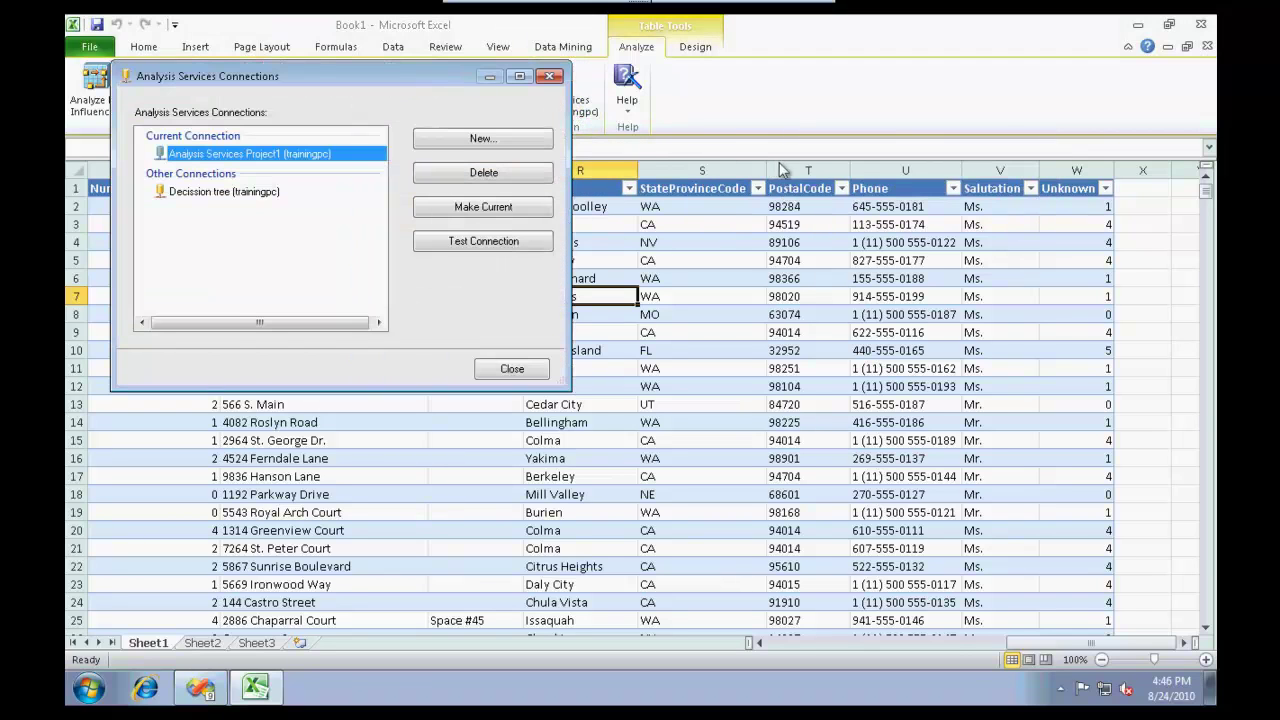
pyautogui.moveTo(416, 68); pyautogui.dragTo(716, 247)
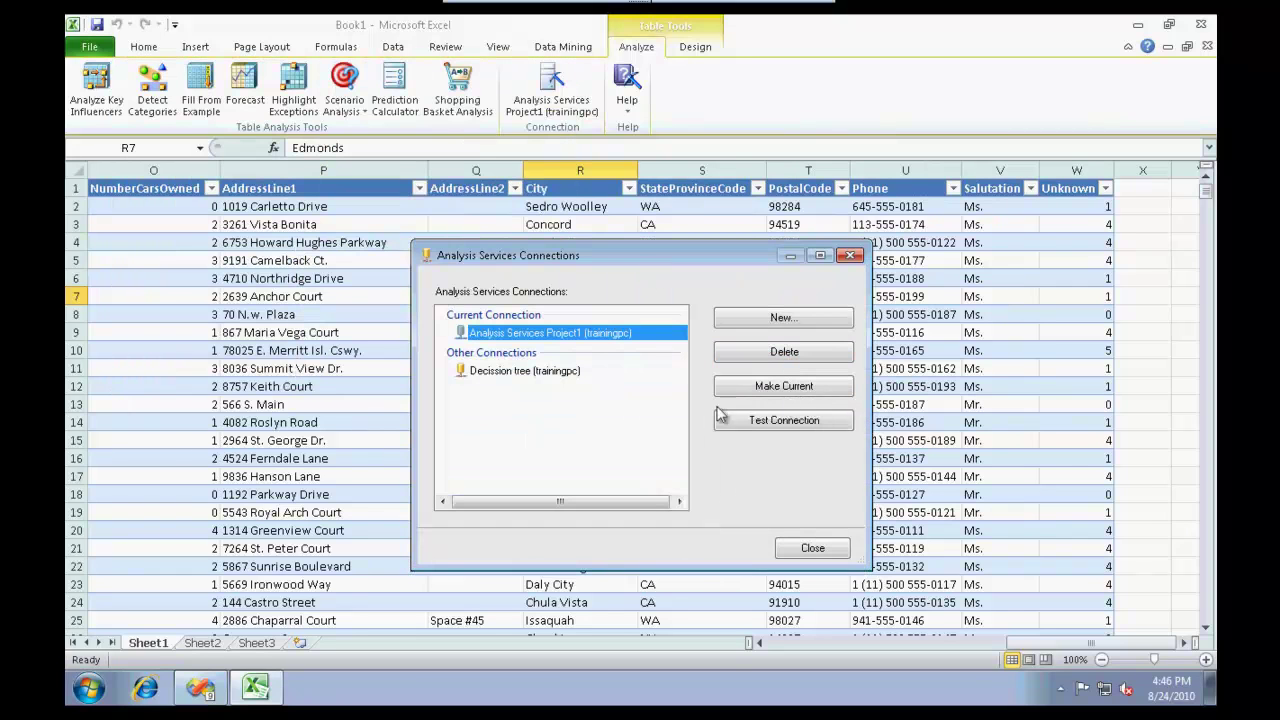
pyautogui.click(771, 319)
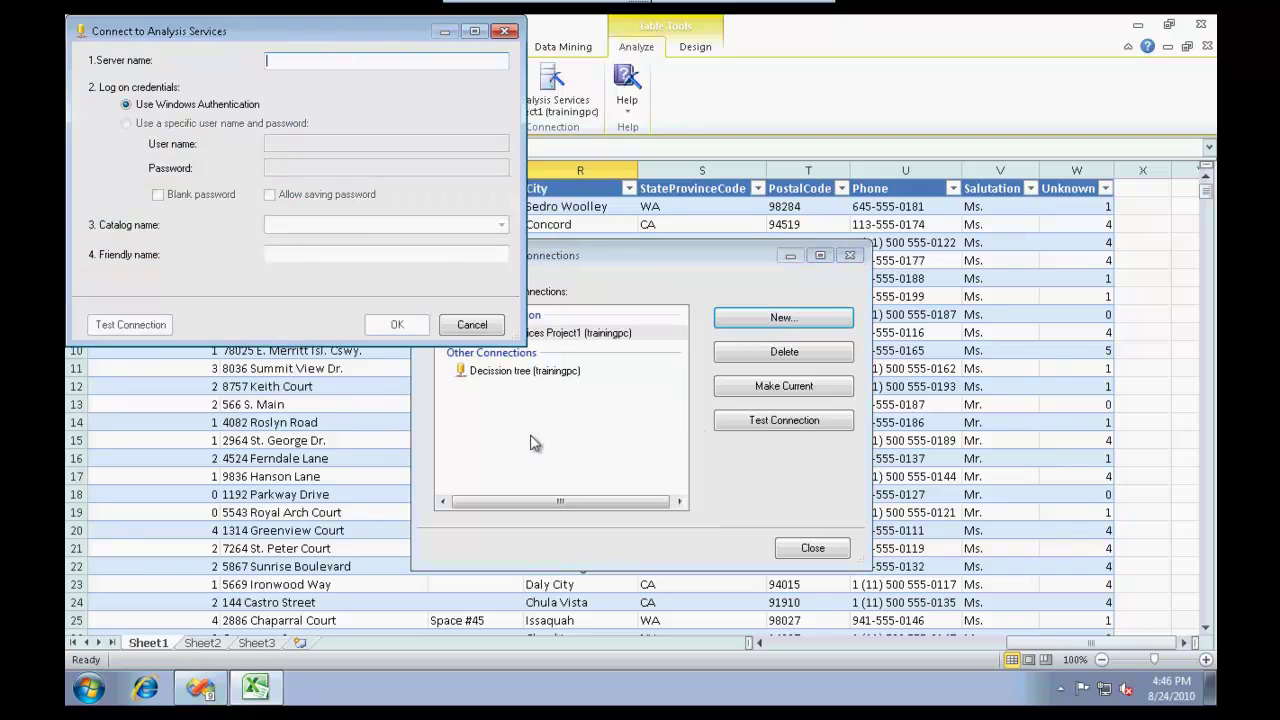
pyautogui.write('tr')
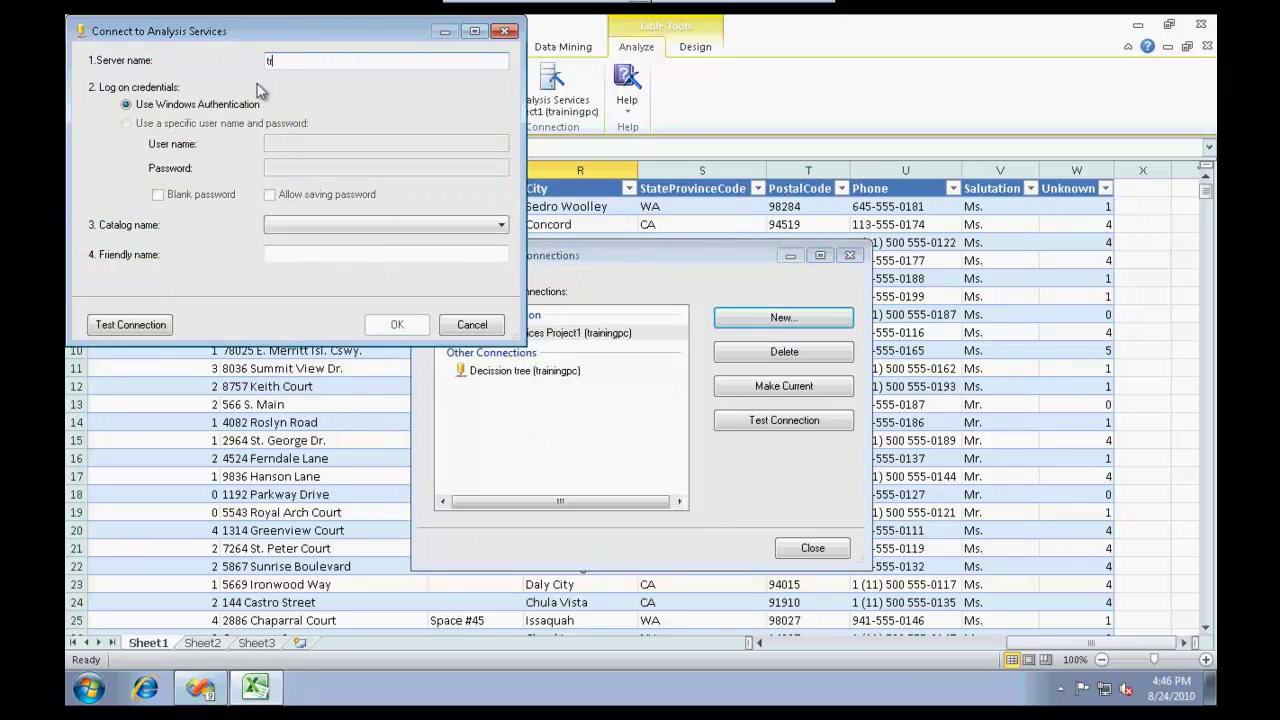
pyautogui.write('ainingpc')
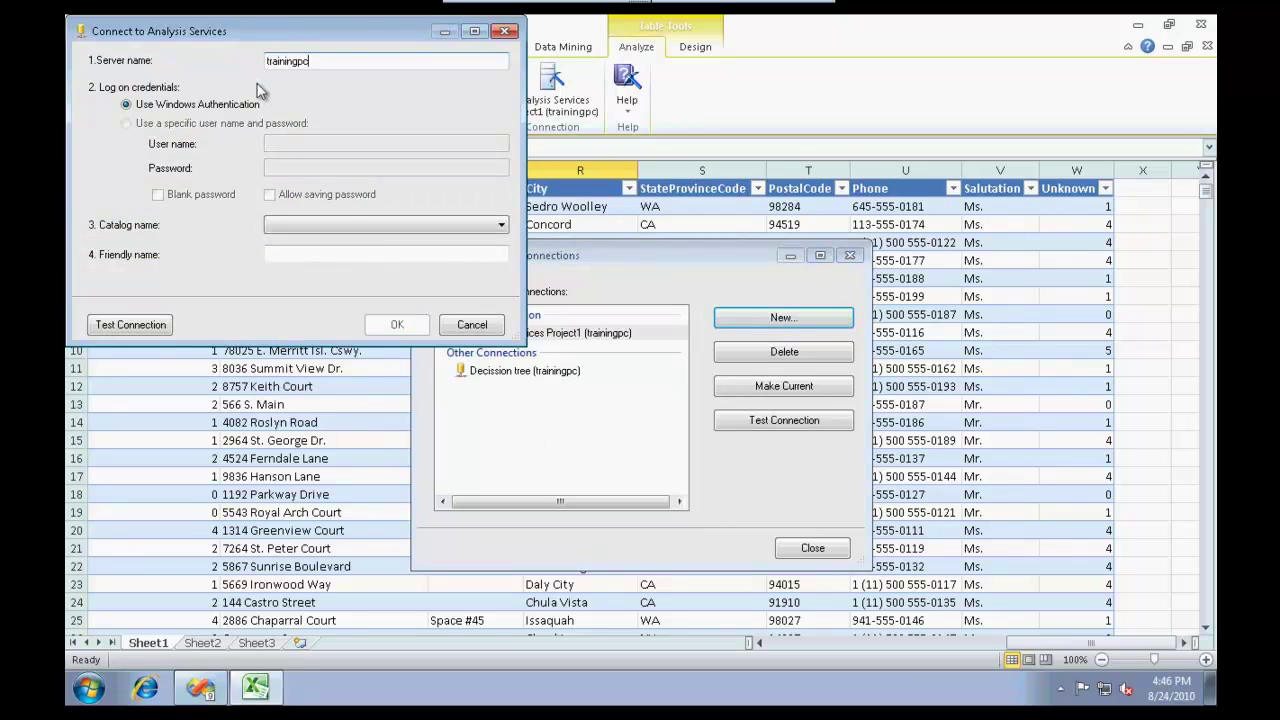
pyautogui.click(285, 236)
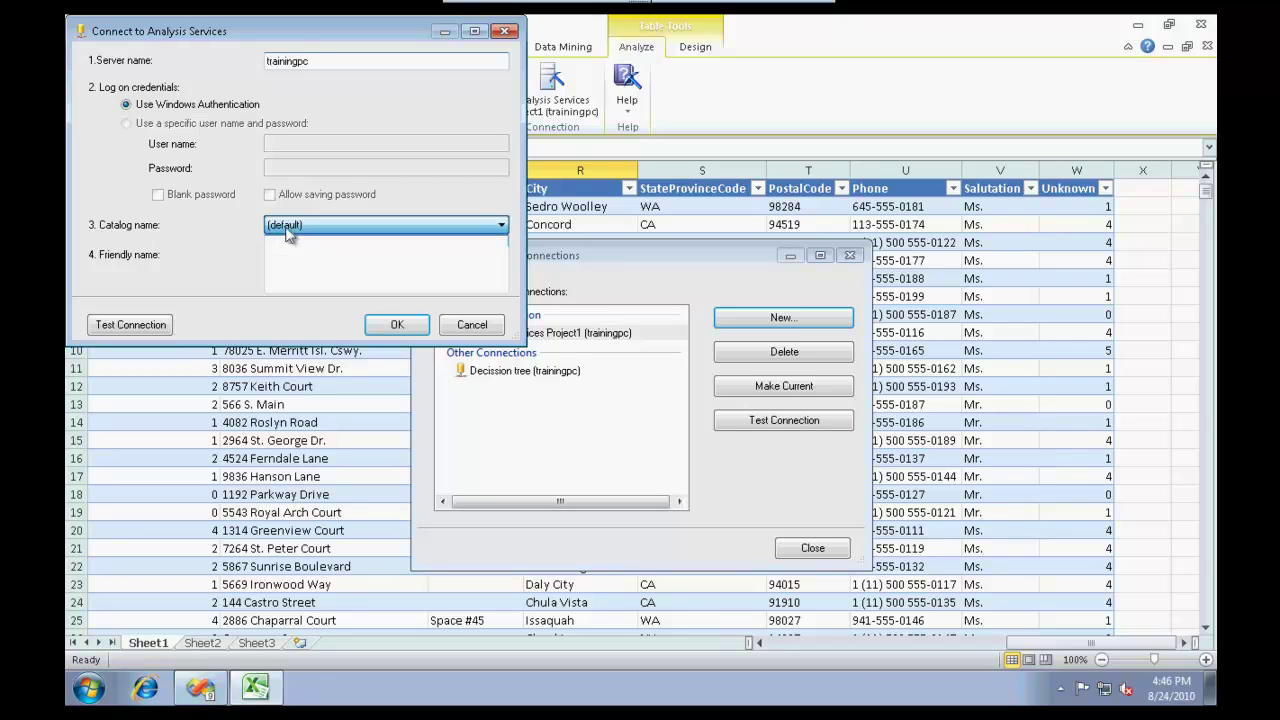
pyautogui.click(288, 287)
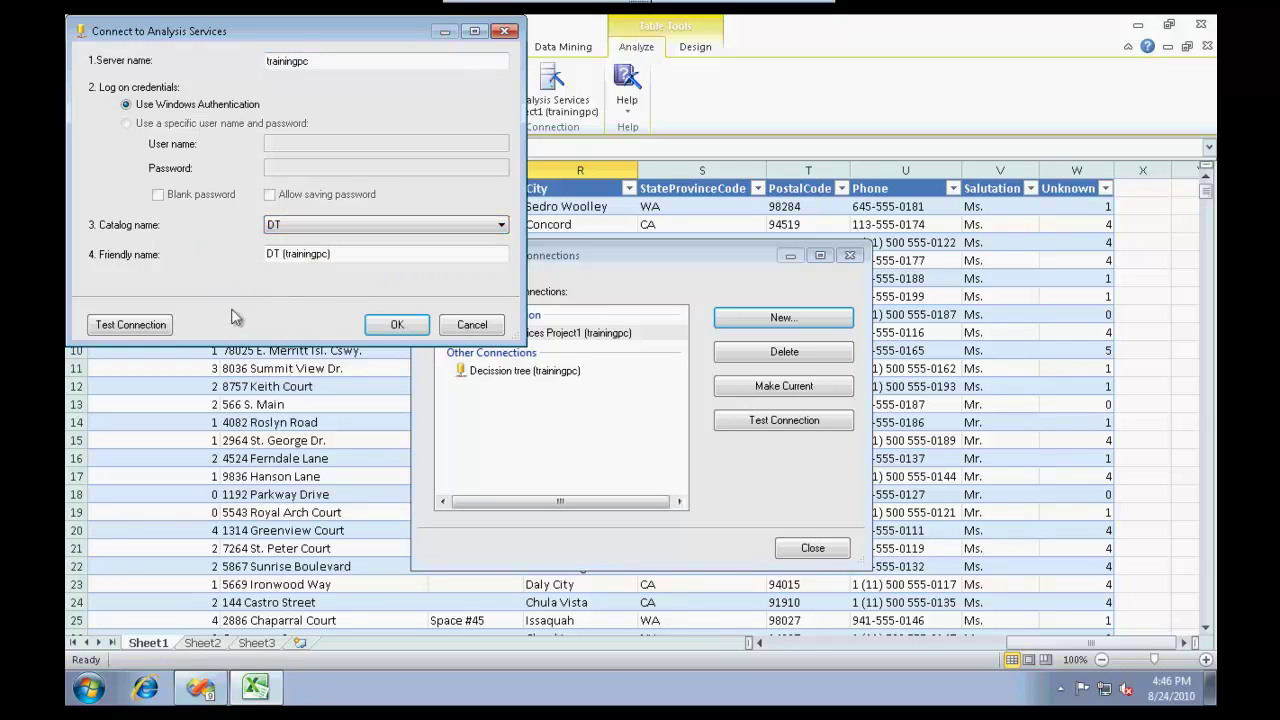
pyautogui.click(396, 327)
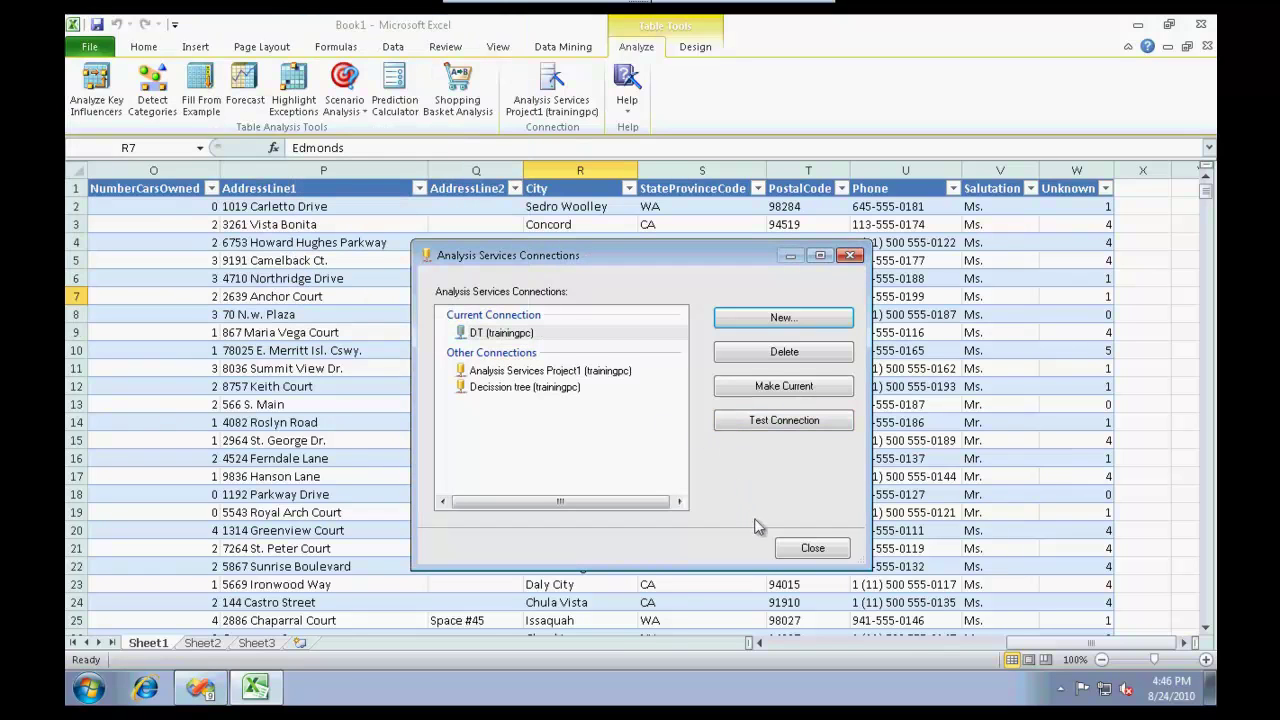
pyautogui.click(803, 549)
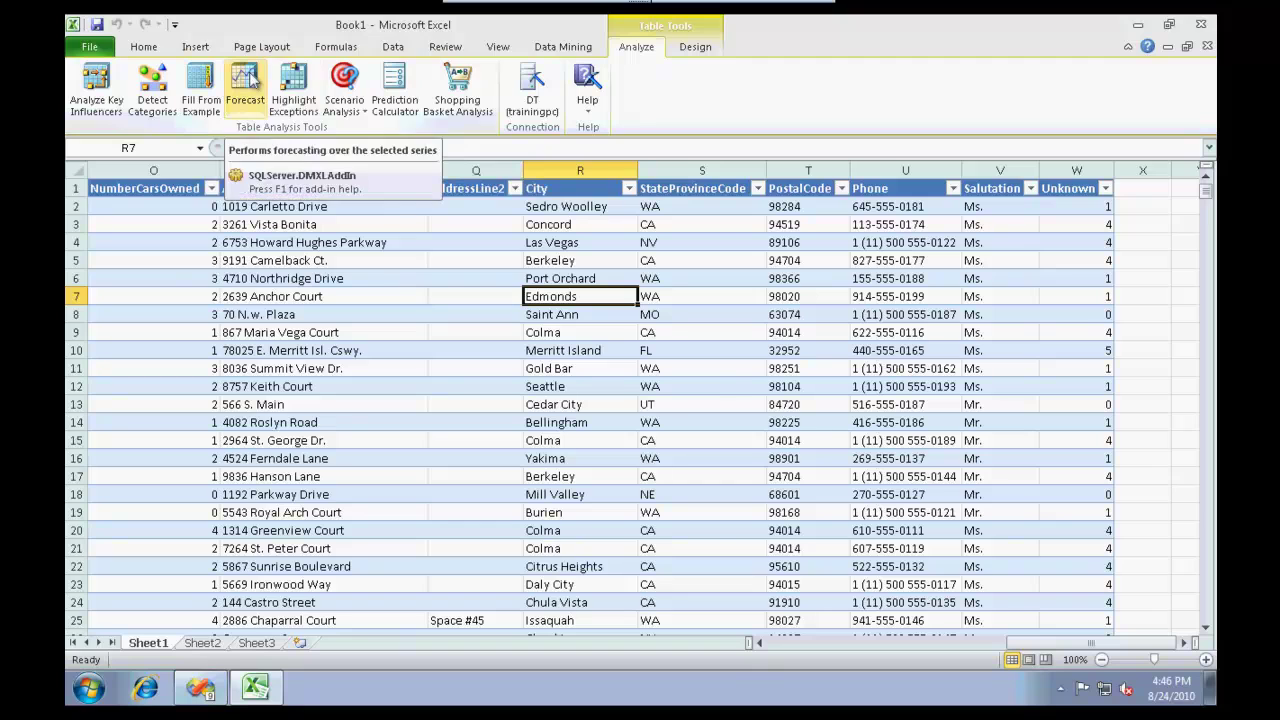
# Forecast only NumberCarsOwned, with YearlyIncome unchecked, for 5 time units.
pyautogui.click(247, 80)
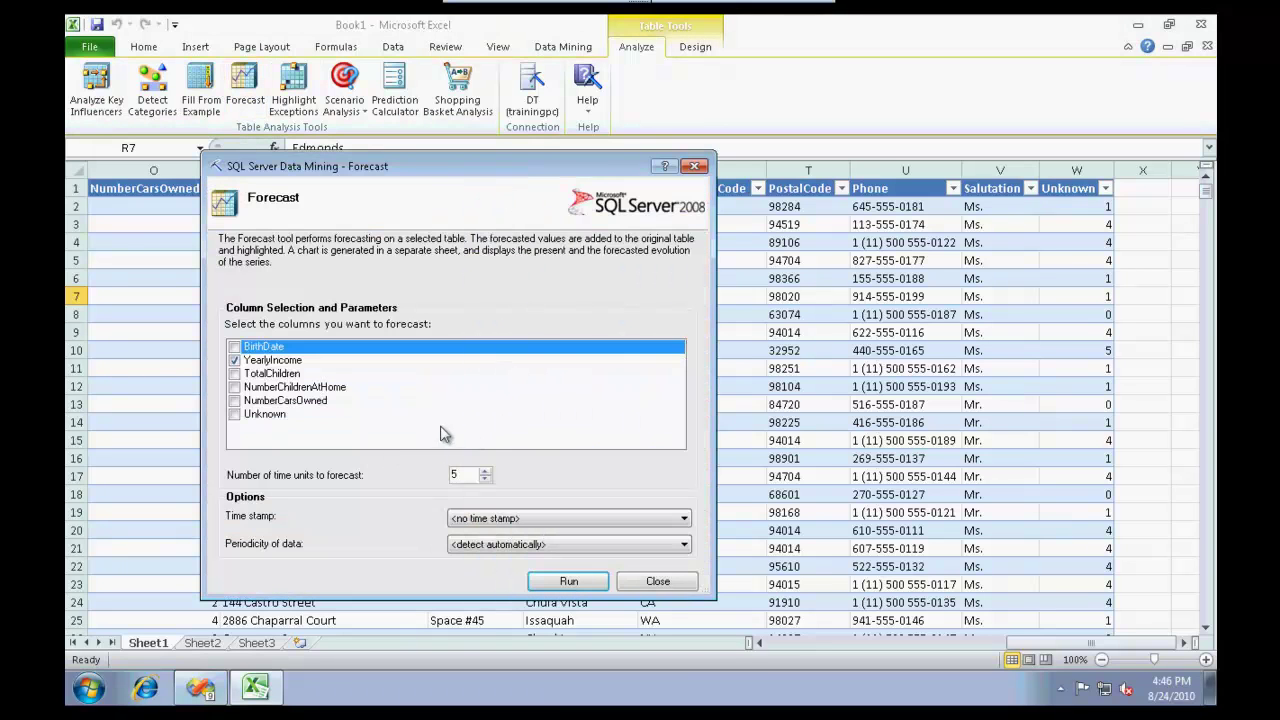
pyautogui.click(234, 401)
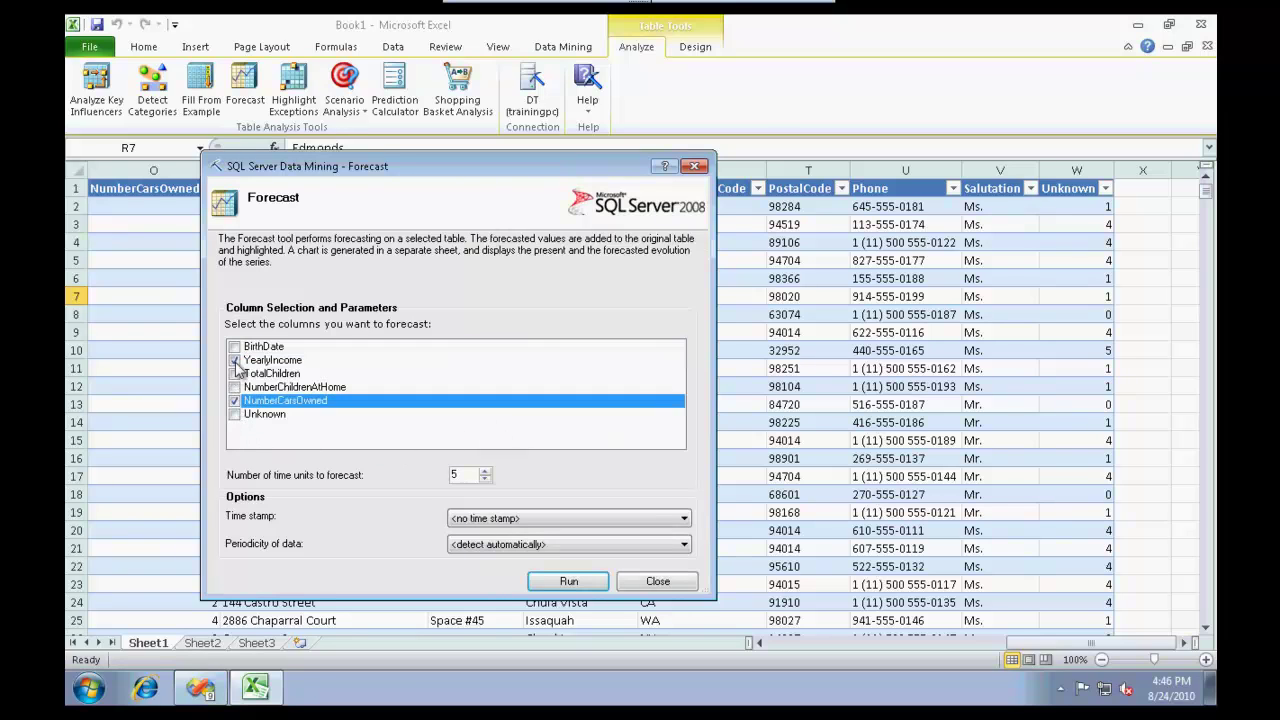
pyautogui.click(234, 360)
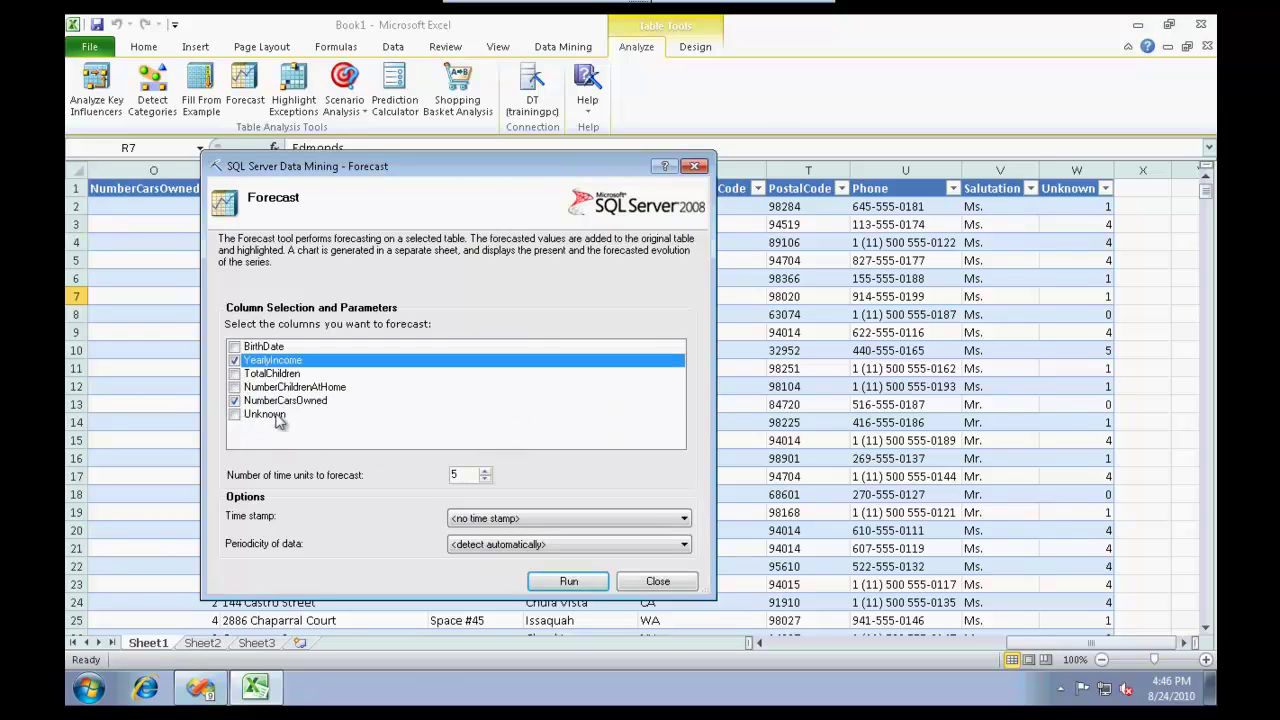
pyautogui.click(555, 583)
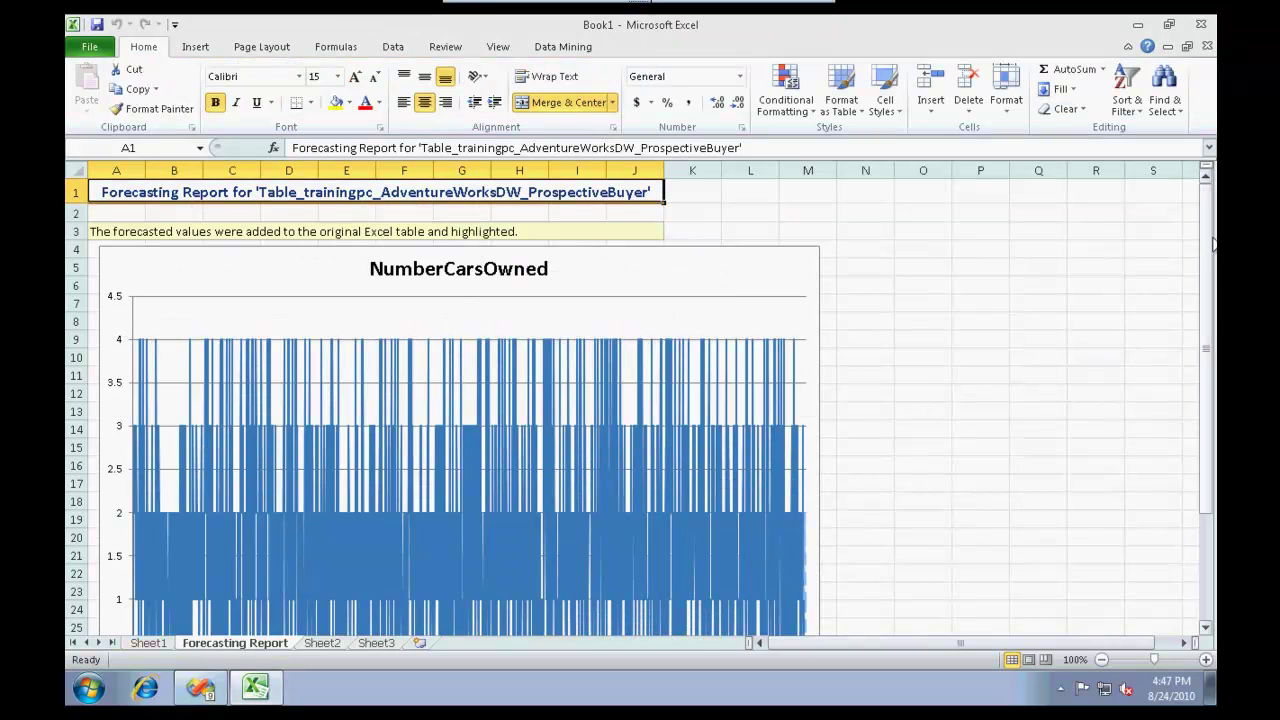
# View the forecasting chart, then return to the ProspectiveBuyer table on Sheet1.
pyautogui.moveTo(1210, 220); pyautogui.dragTo(1203, 338)
pyautogui.click(155, 643)
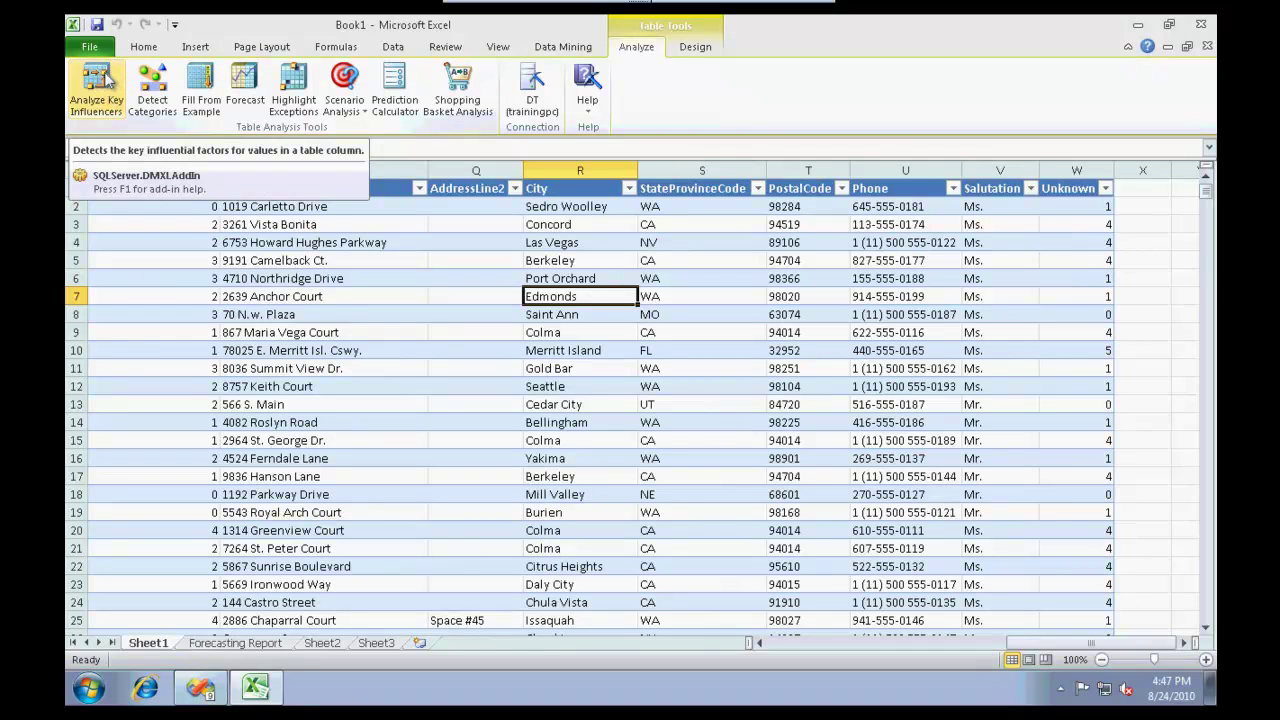
# Run Analyze Key Influencers on the NumberCarsOwned column.
pyautogui.click(104, 80)
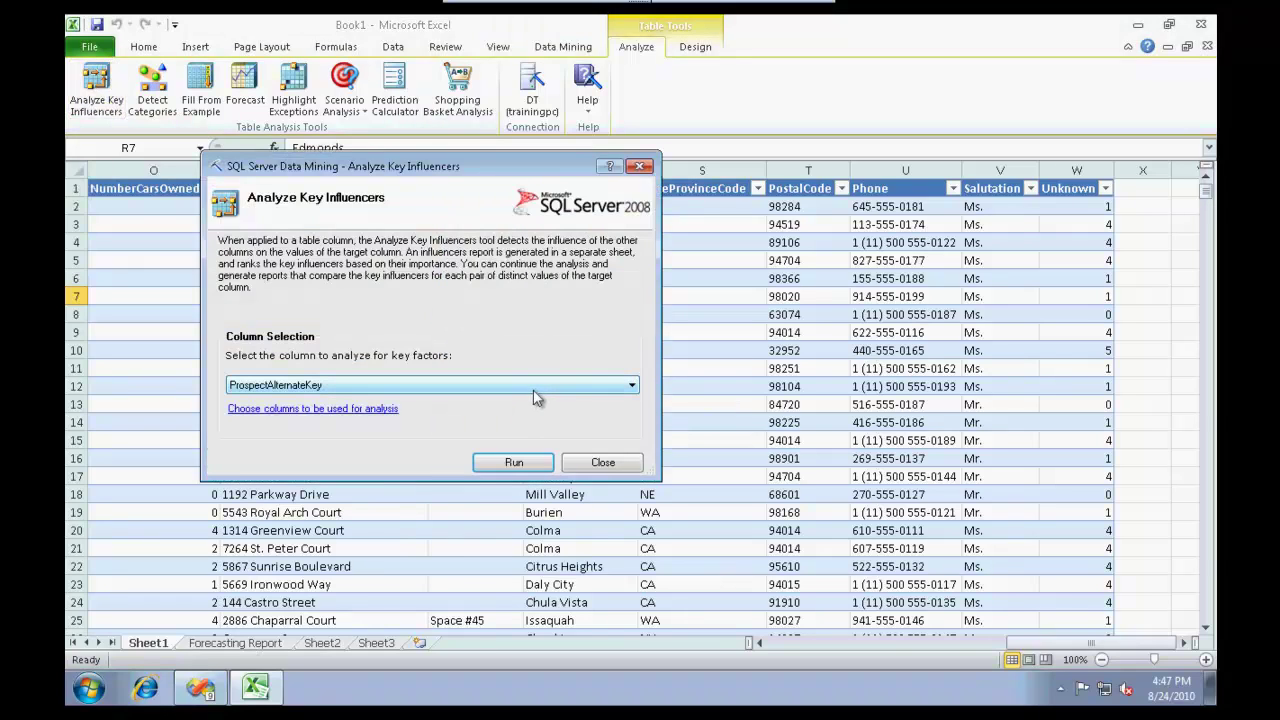
pyautogui.click(347, 386)
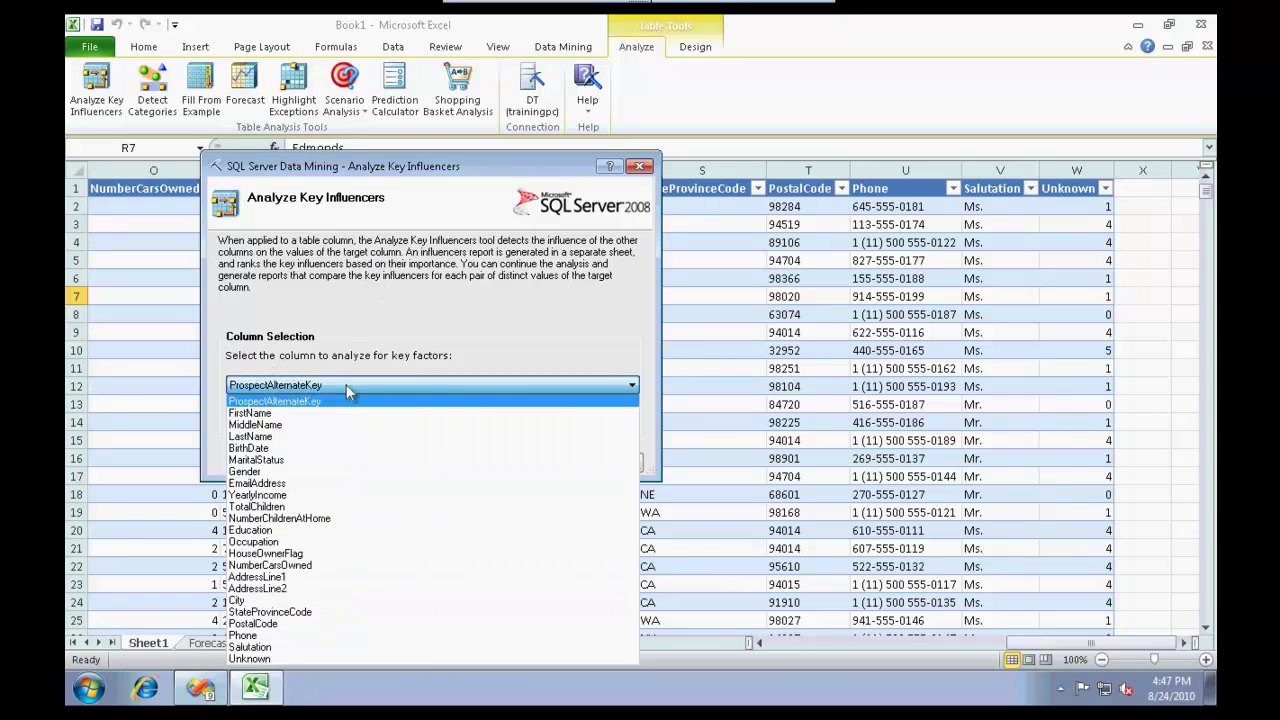
pyautogui.click(357, 566)
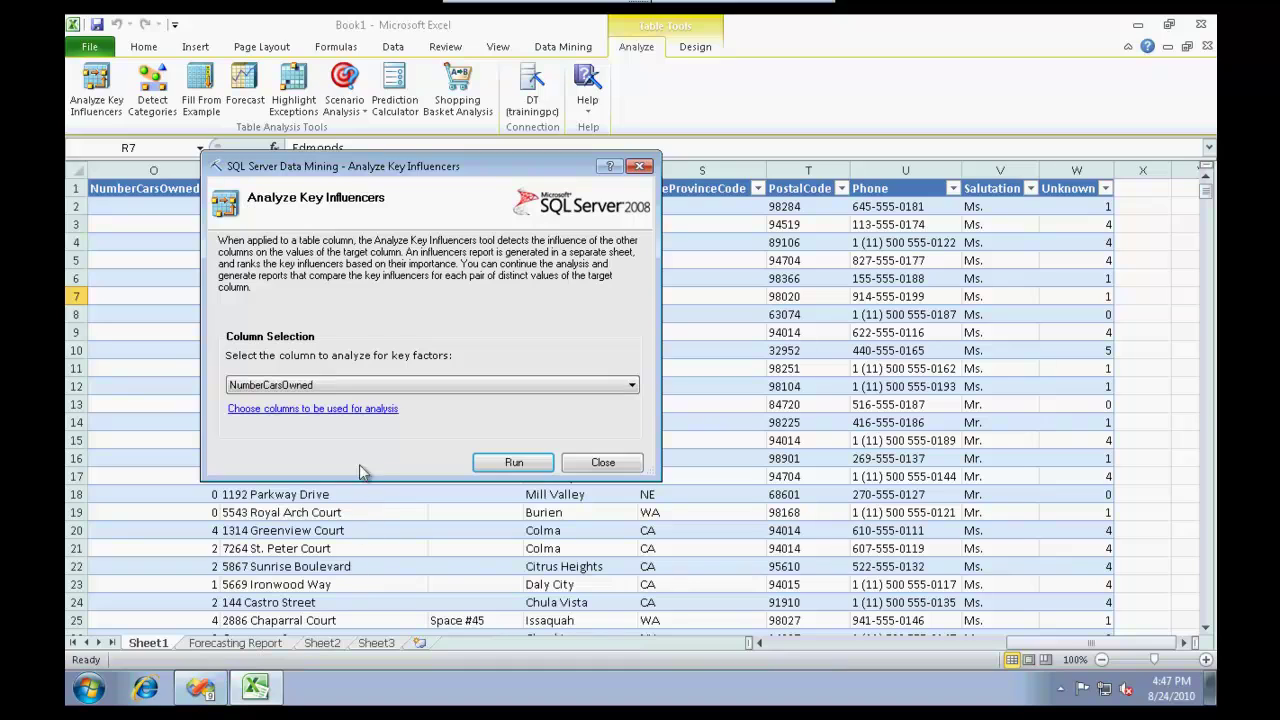
pyautogui.click(511, 465)
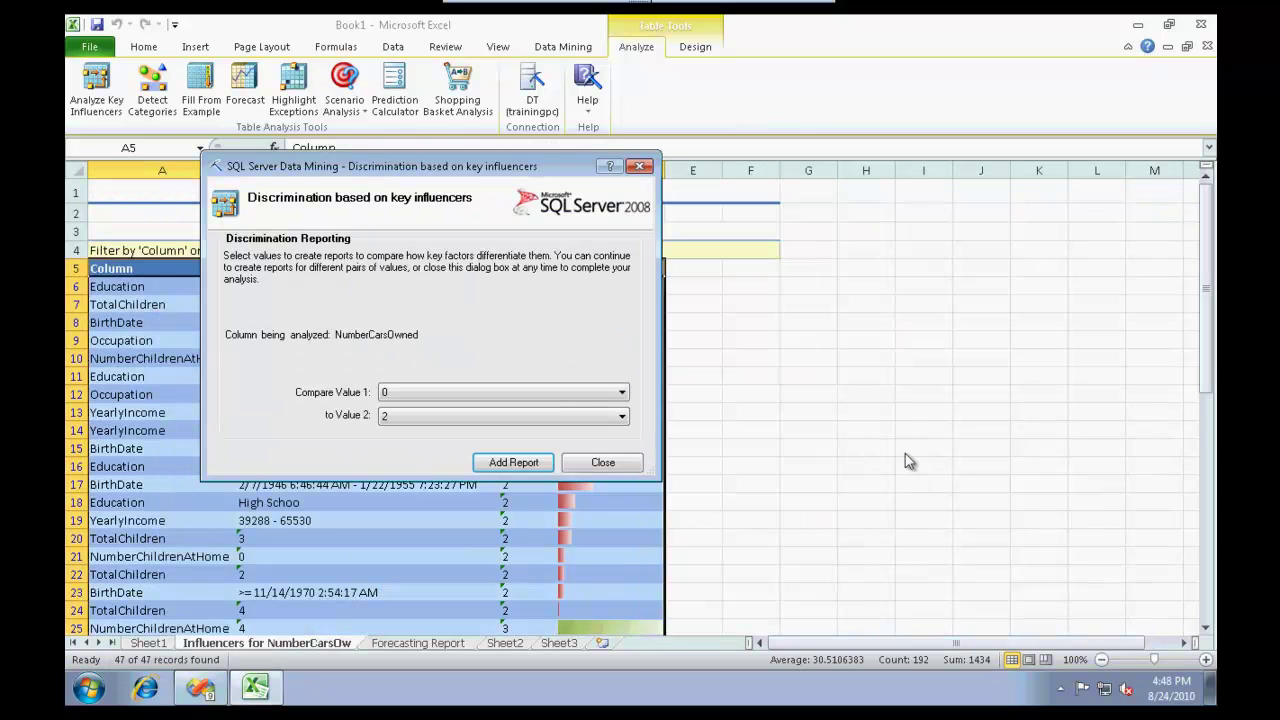
# Close the discrimination dialog and filter the report's Favors column to only 1.
pyautogui.moveTo(626, 168); pyautogui.dragTo(1066, 100)
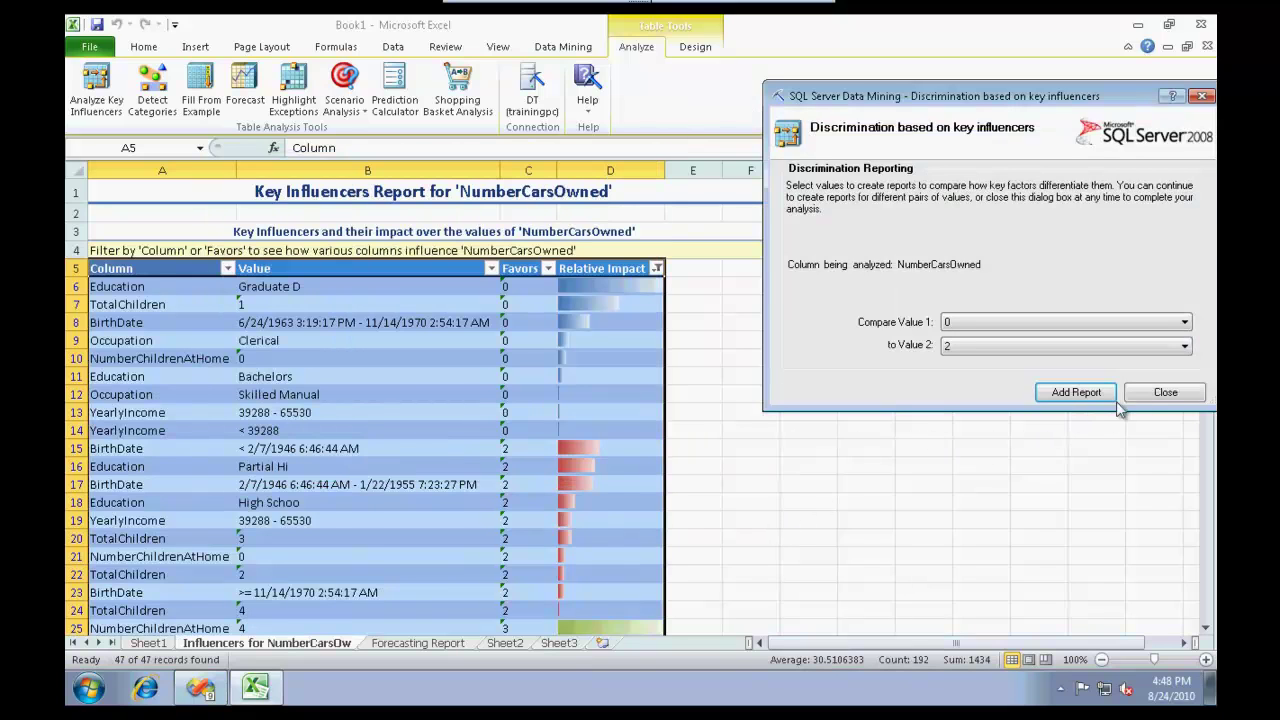
pyautogui.click(1162, 393)
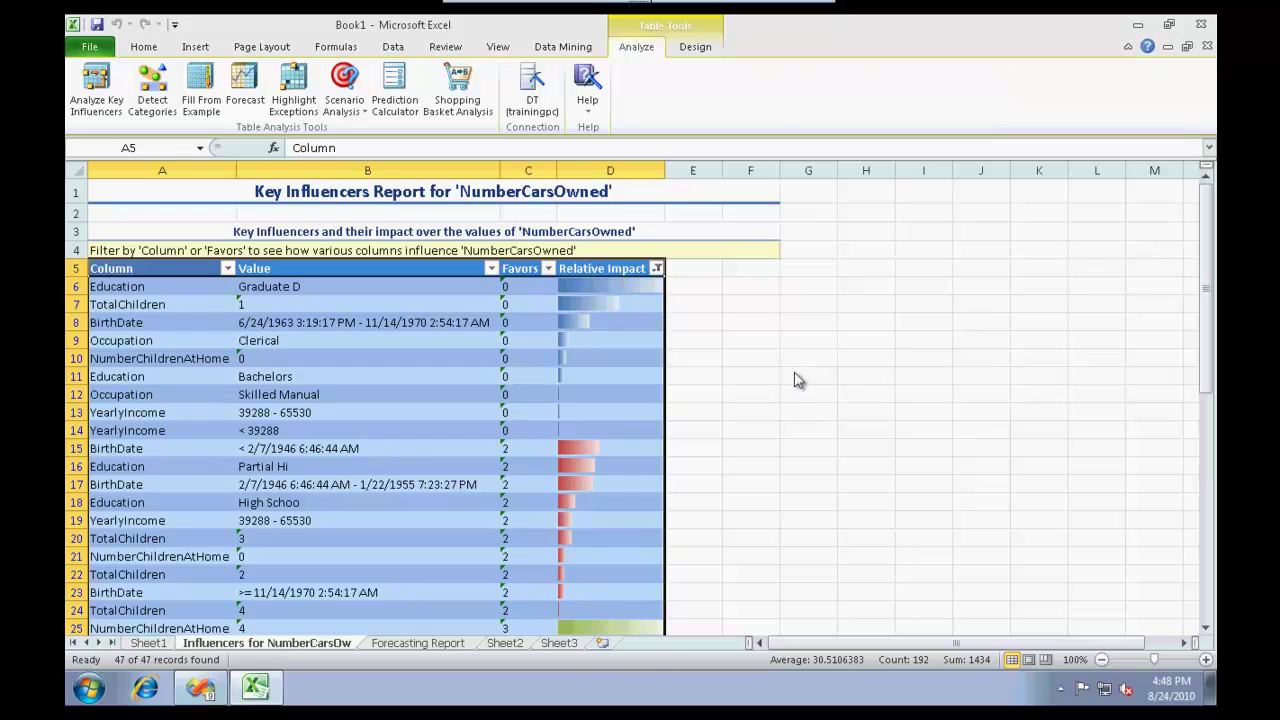
pyautogui.click(548, 268)
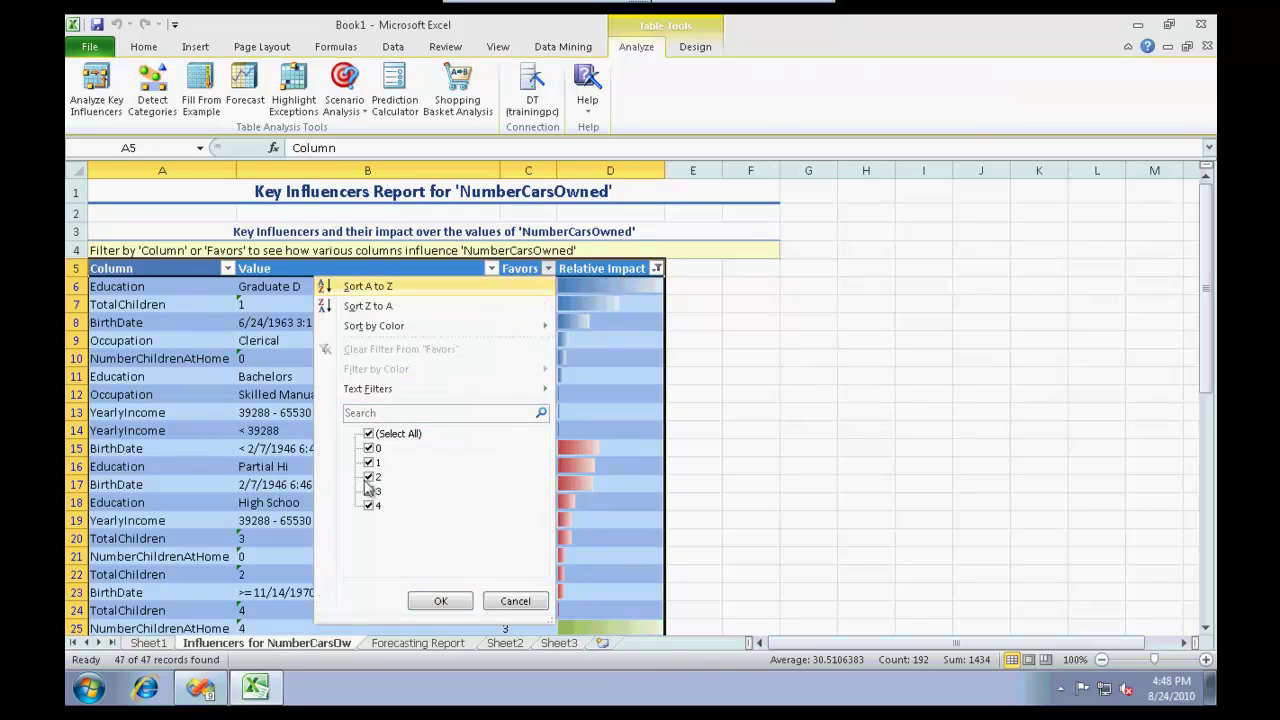
pyautogui.click(368, 433)
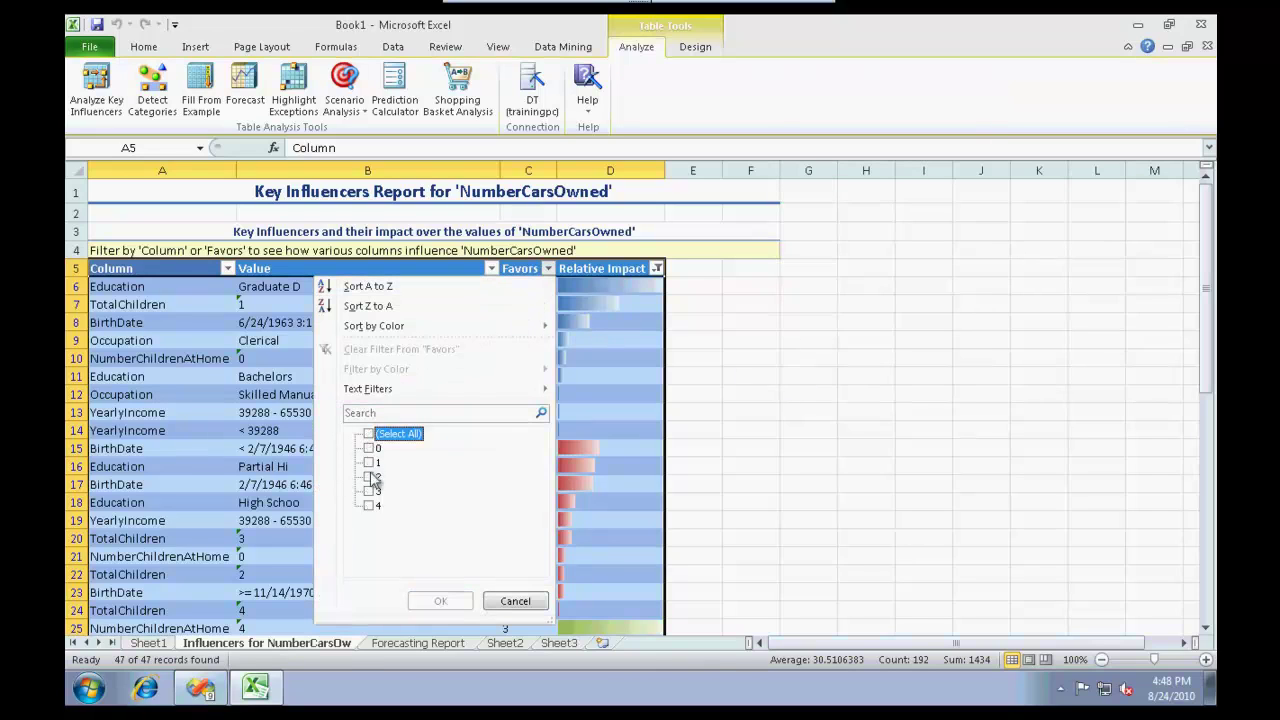
pyautogui.click(368, 462)
pyautogui.click(436, 603)
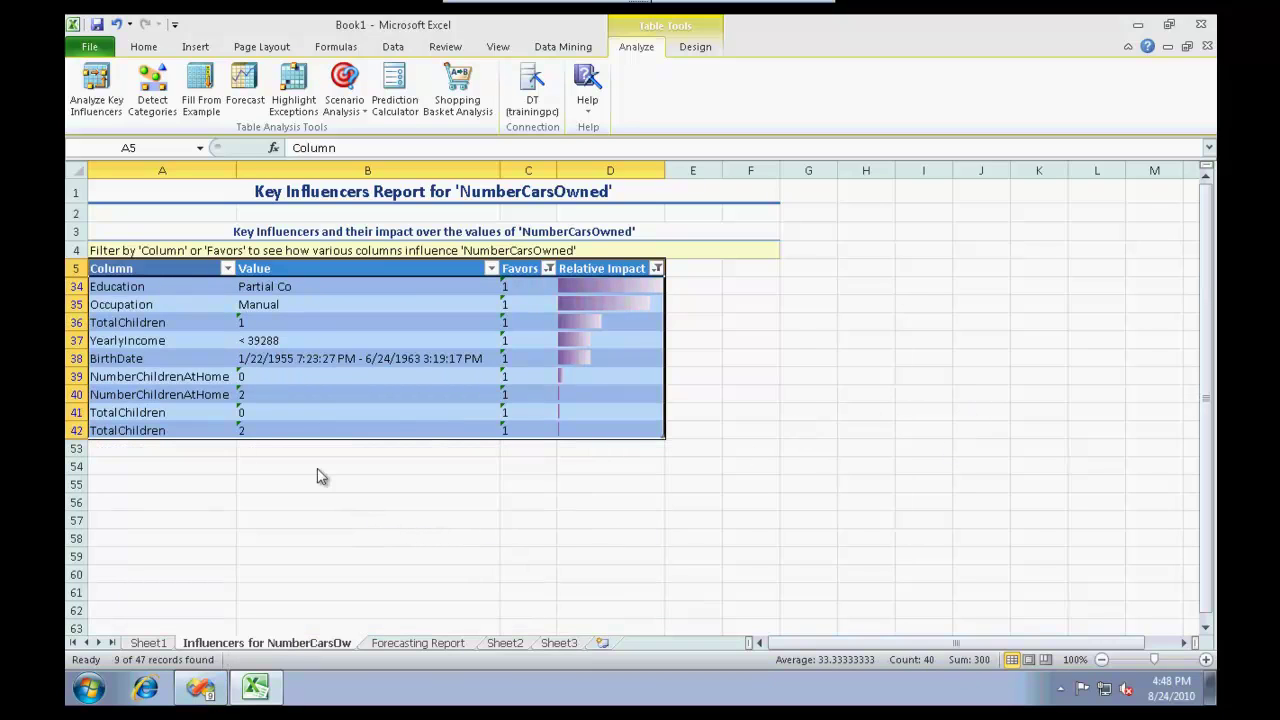
# Select and review the nine influencer rows favouring 1 car.
pyautogui.click(152, 287)
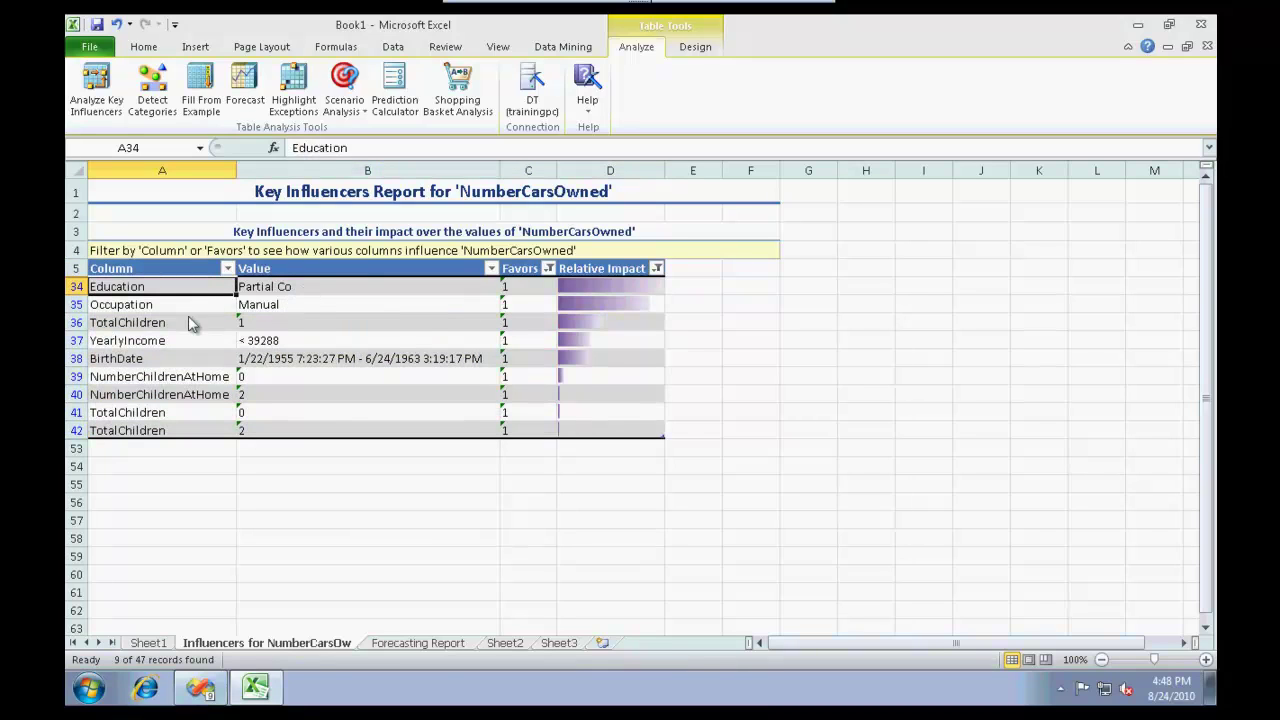
pyautogui.click(285, 323)
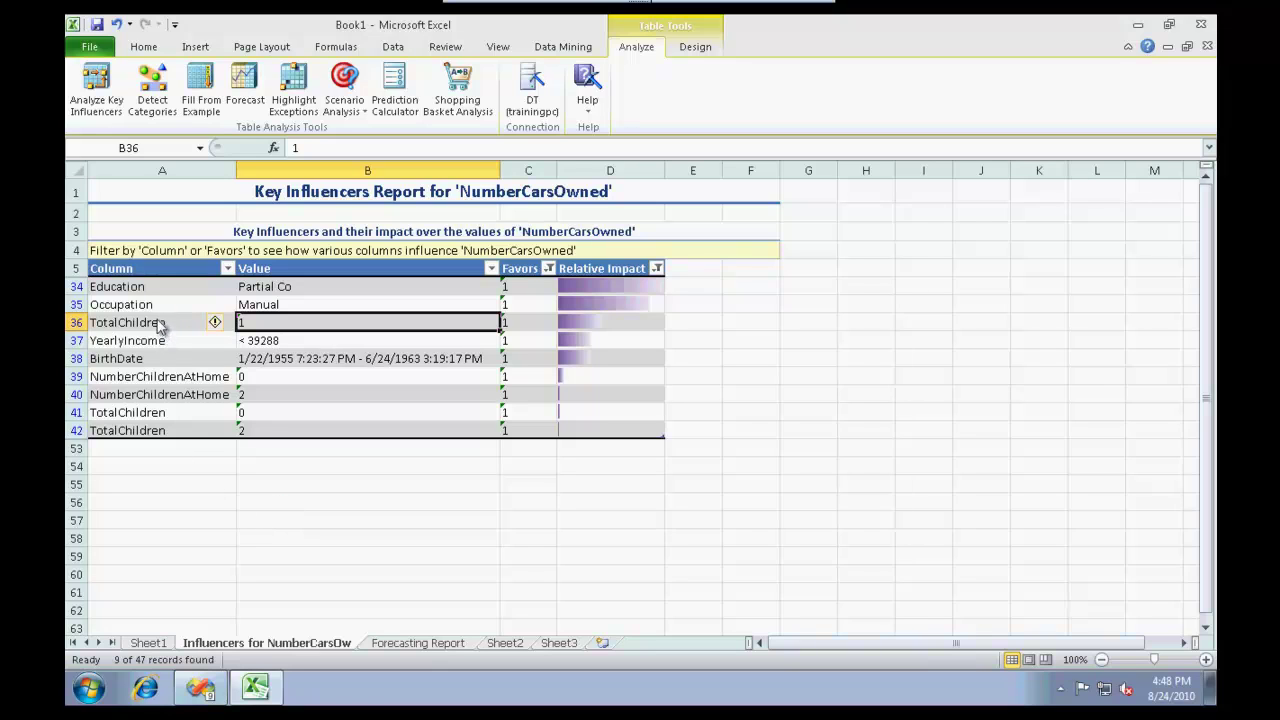
pyautogui.moveTo(179, 287); pyautogui.dragTo(641, 445)
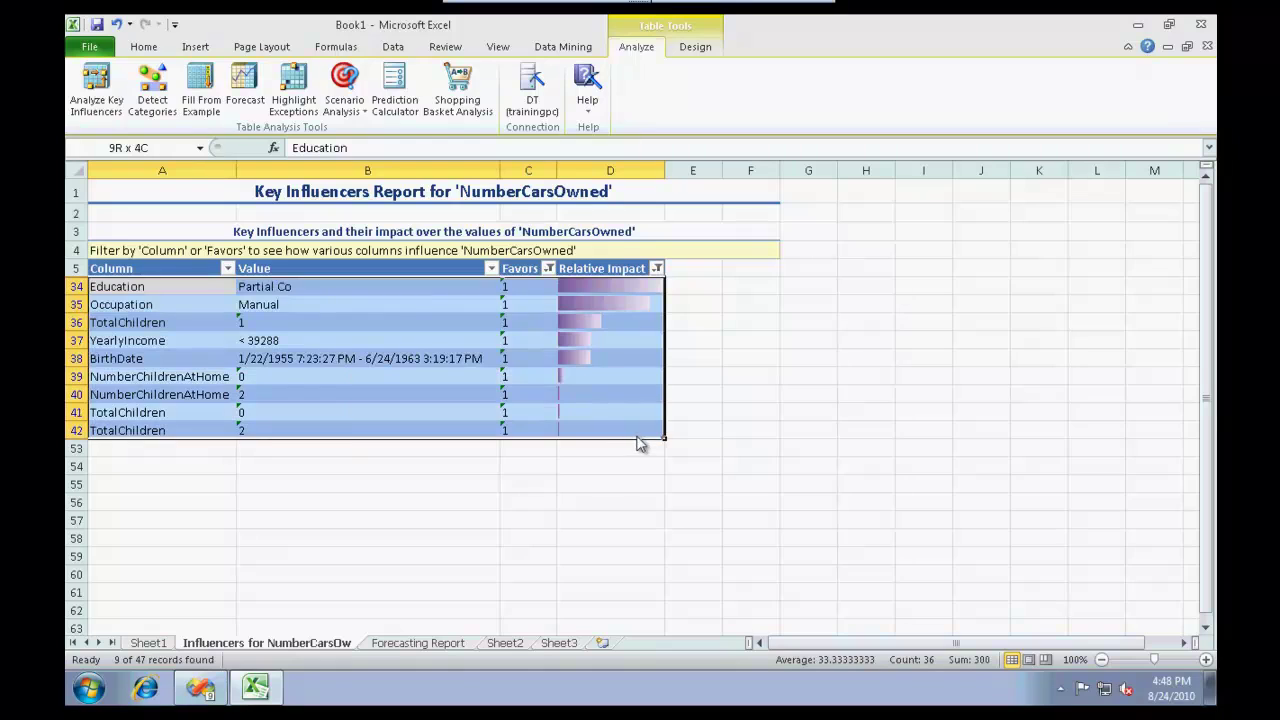
pyautogui.click(562, 505)
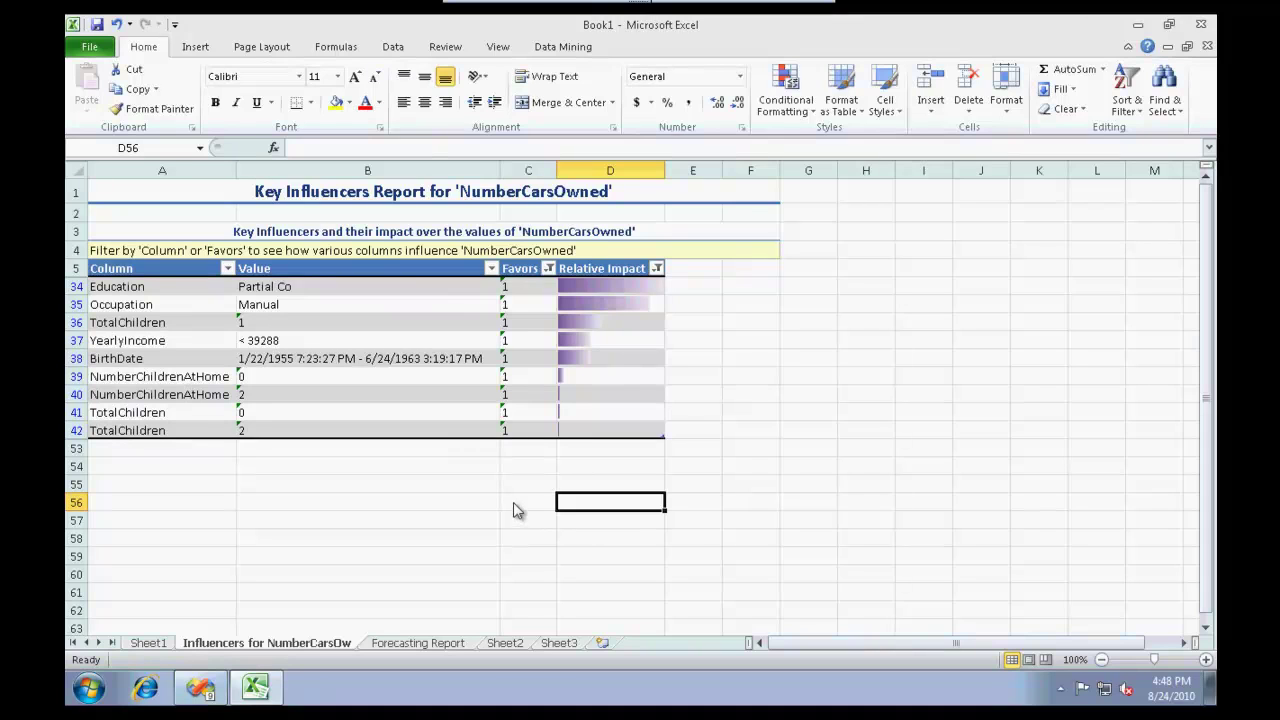
# Change the Favors filter from 1 to 2 cars.
pyautogui.click(548, 270)
pyautogui.click(369, 462)
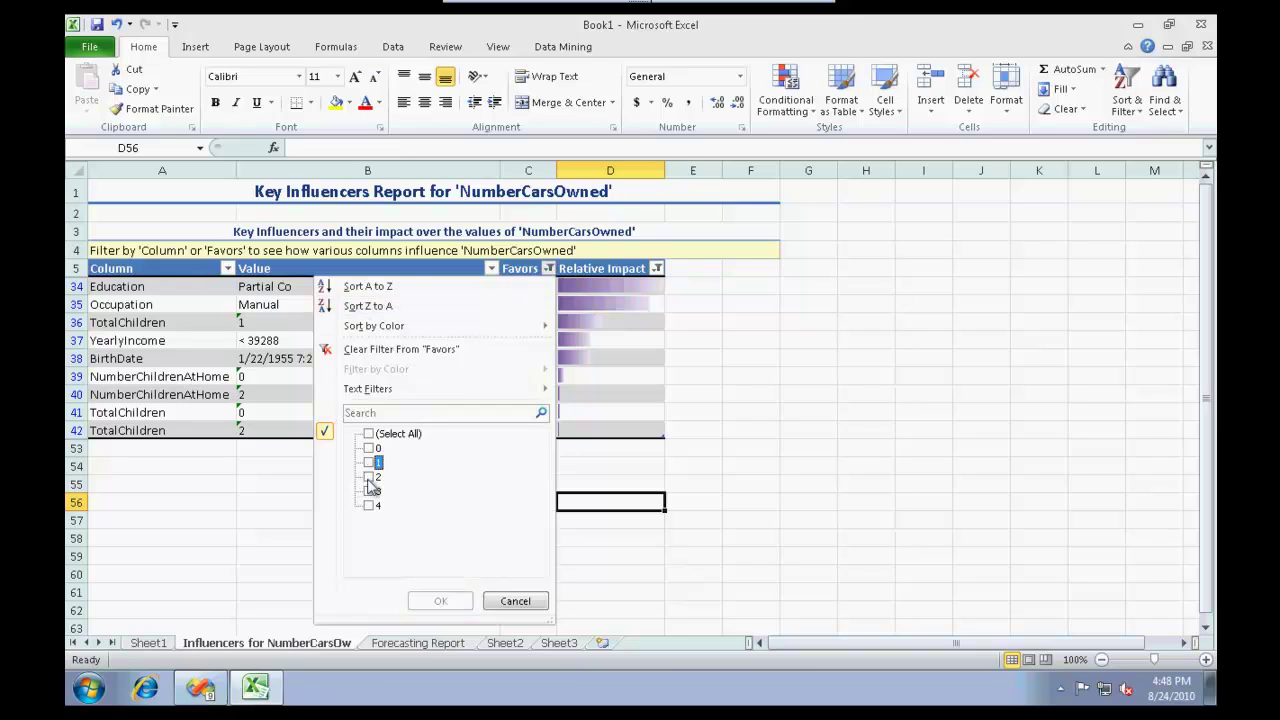
pyautogui.click(369, 476)
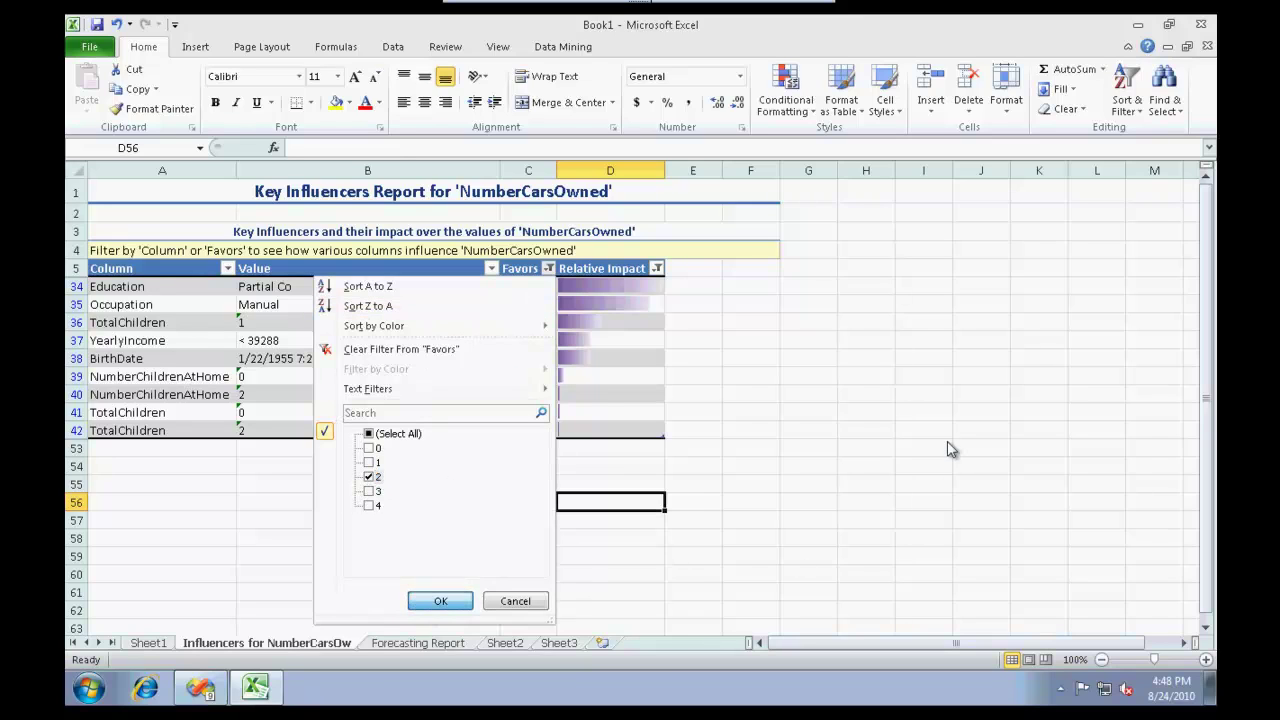
pyautogui.click(440, 604)
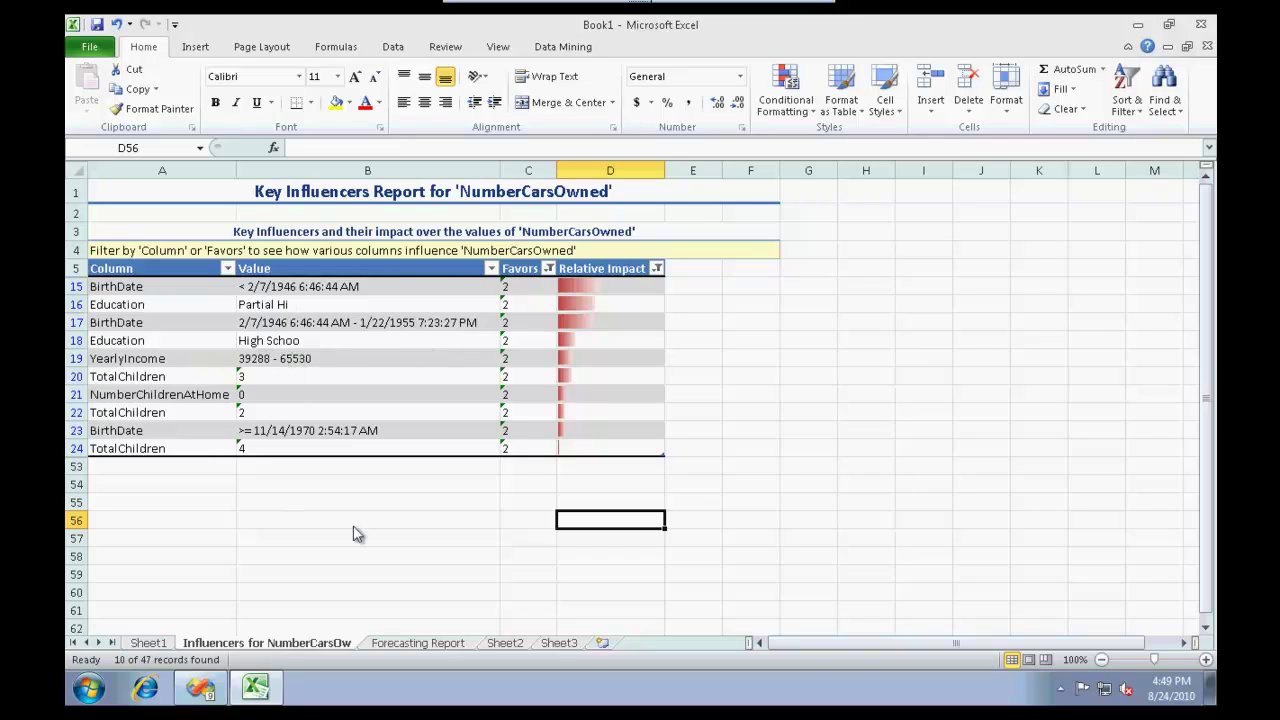
# Check the Relative Impact filter without changes, then return to Sheet1.
pyautogui.click(656, 268)
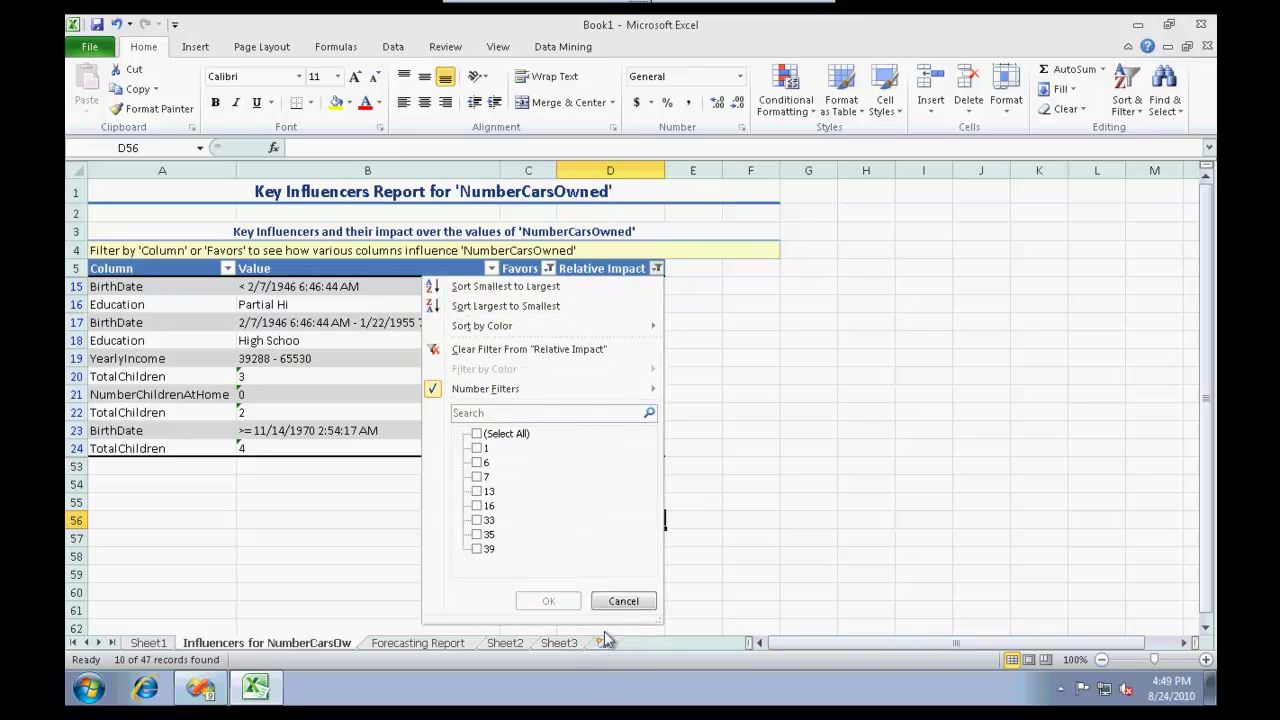
pyautogui.click(623, 601)
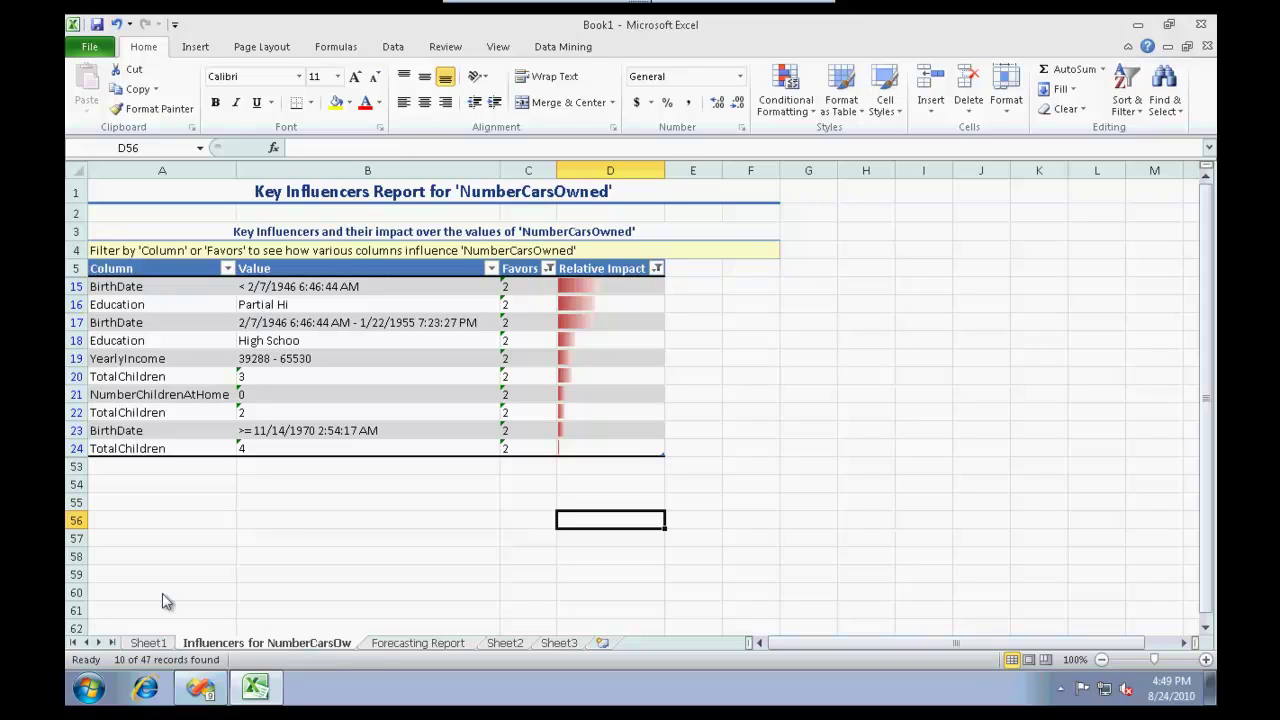
pyautogui.click(145, 643)
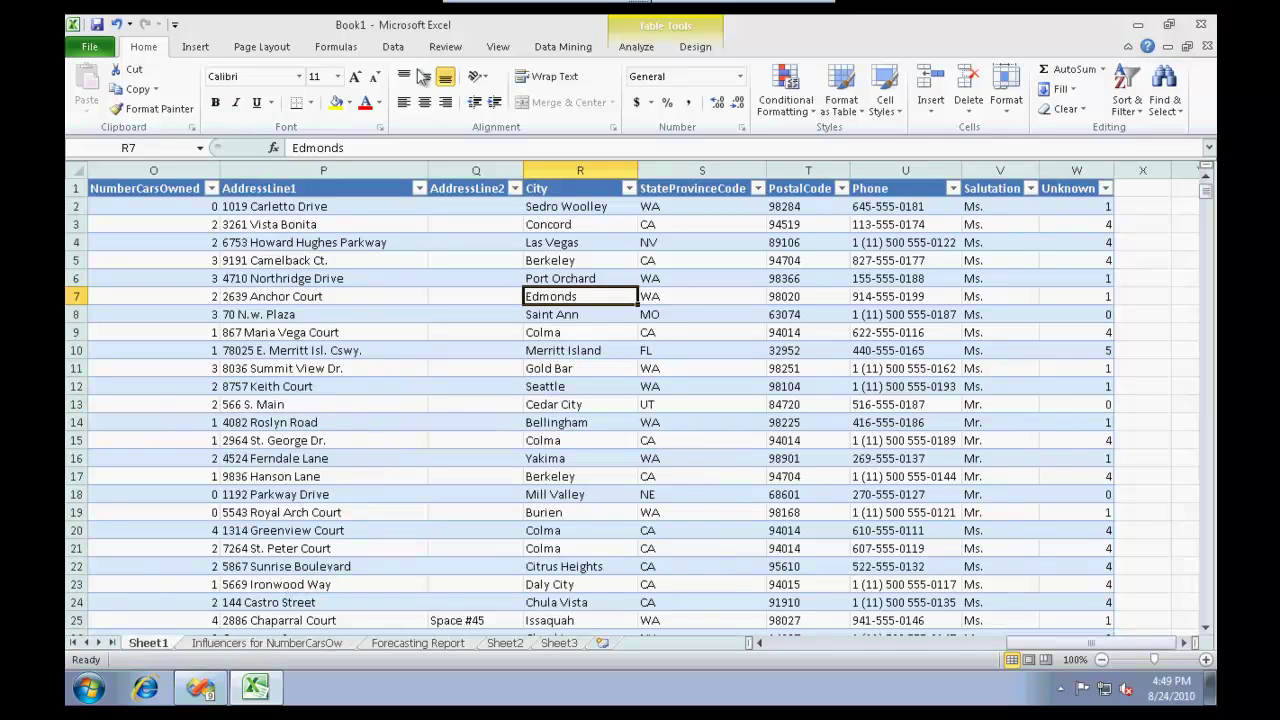
# Run Detect Categories on the buyer table with 'Append a Category column' kept checked.
pyautogui.click(628, 48)
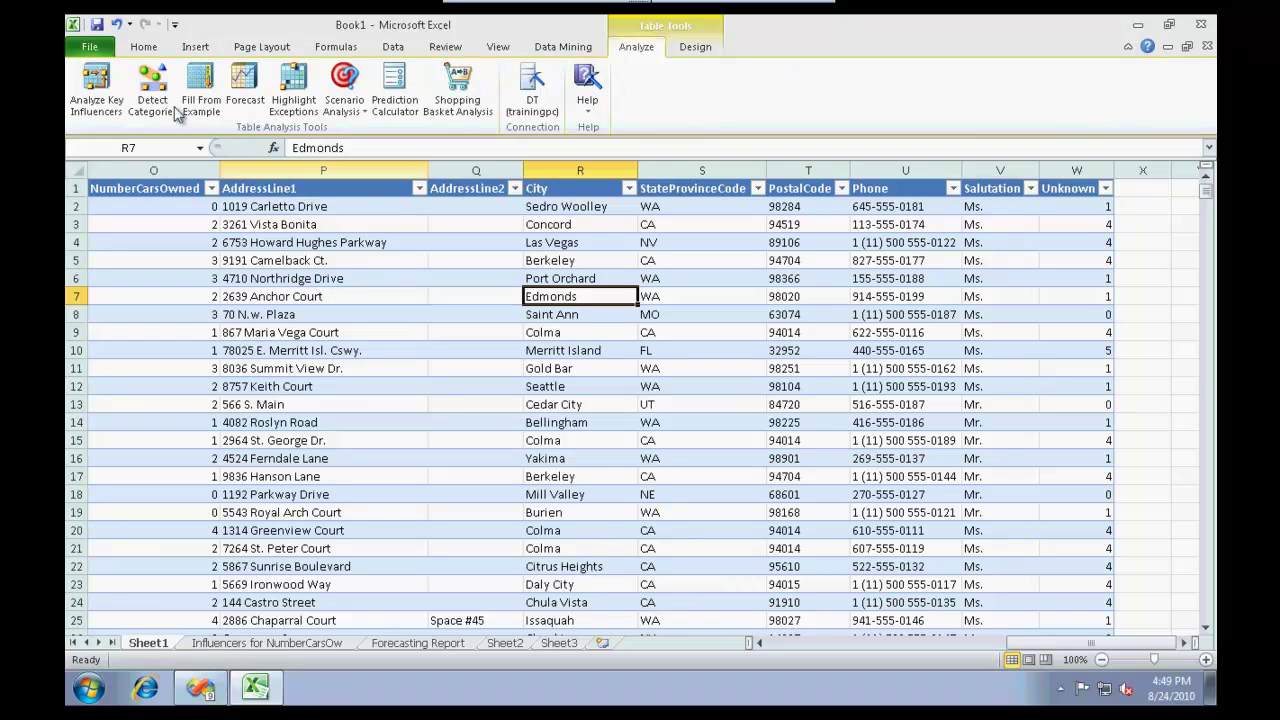
pyautogui.click(152, 88)
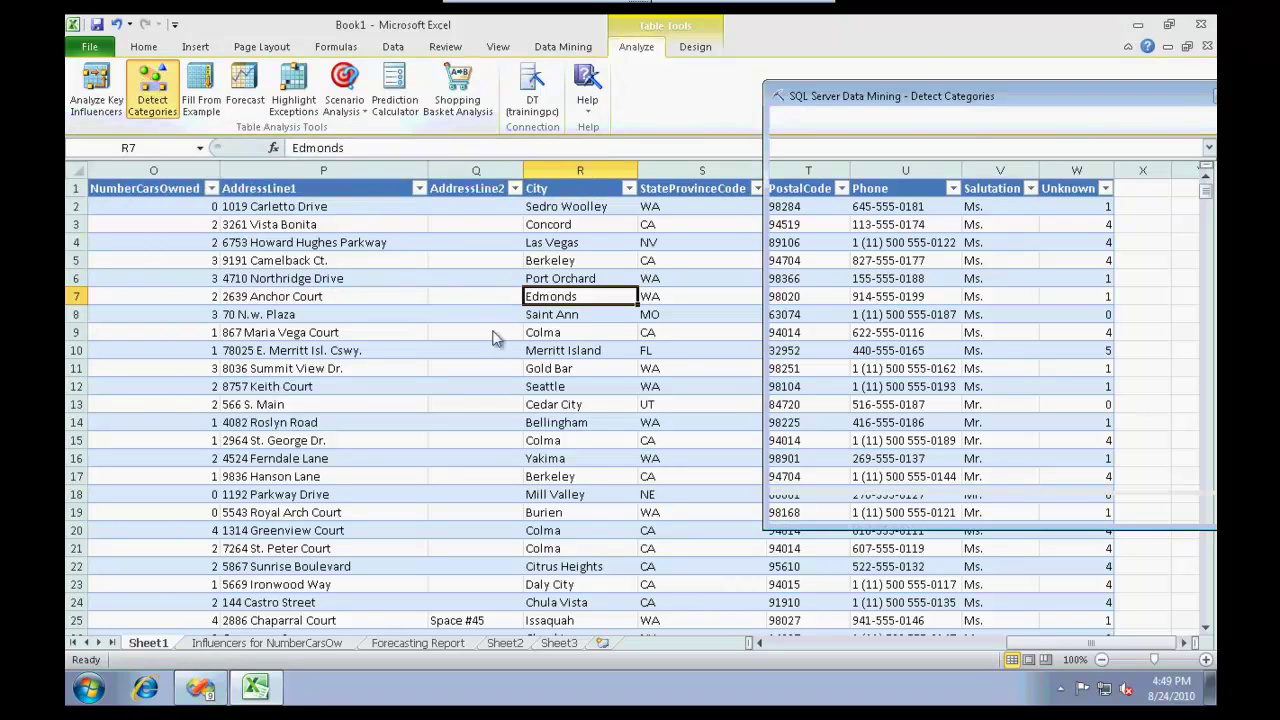
pyautogui.moveTo(983, 111)
pyautogui.mouseDown()
pyautogui.moveTo(986, 86)
pyautogui.moveTo(388, 80)
pyautogui.mouseUp()
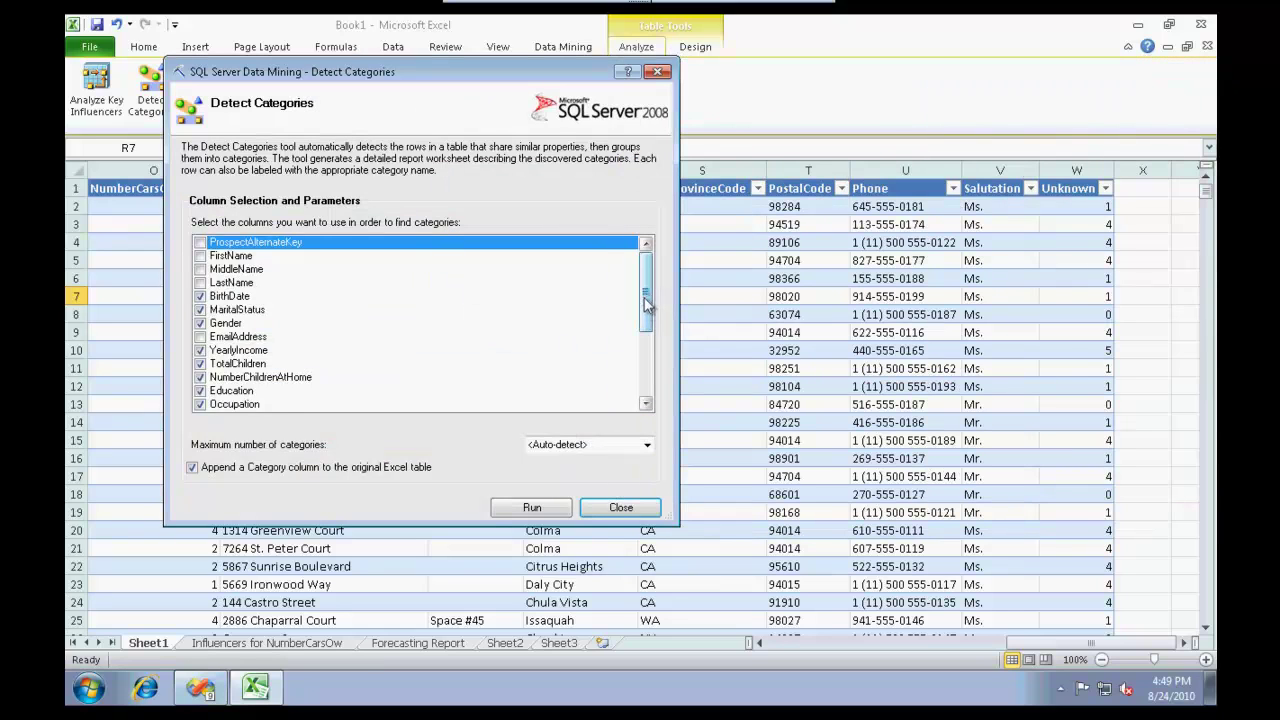
pyautogui.moveTo(645, 308); pyautogui.dragTo(651, 372)
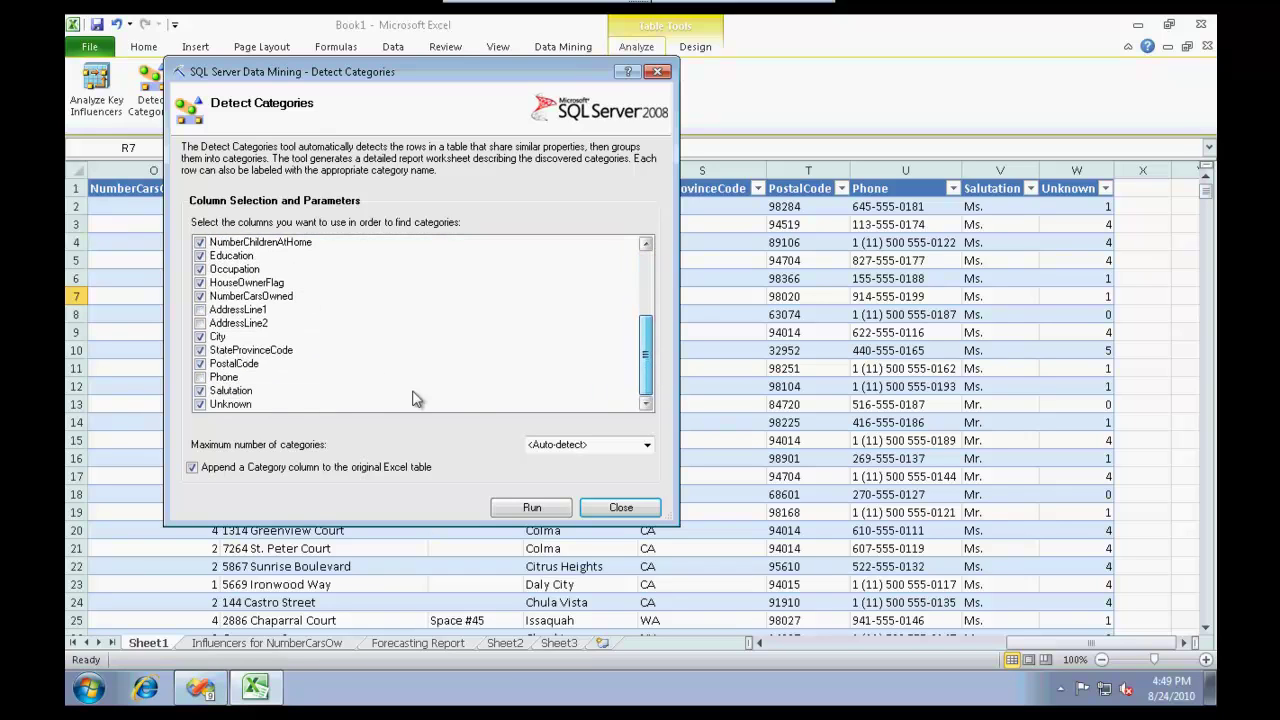
pyautogui.click(520, 508)
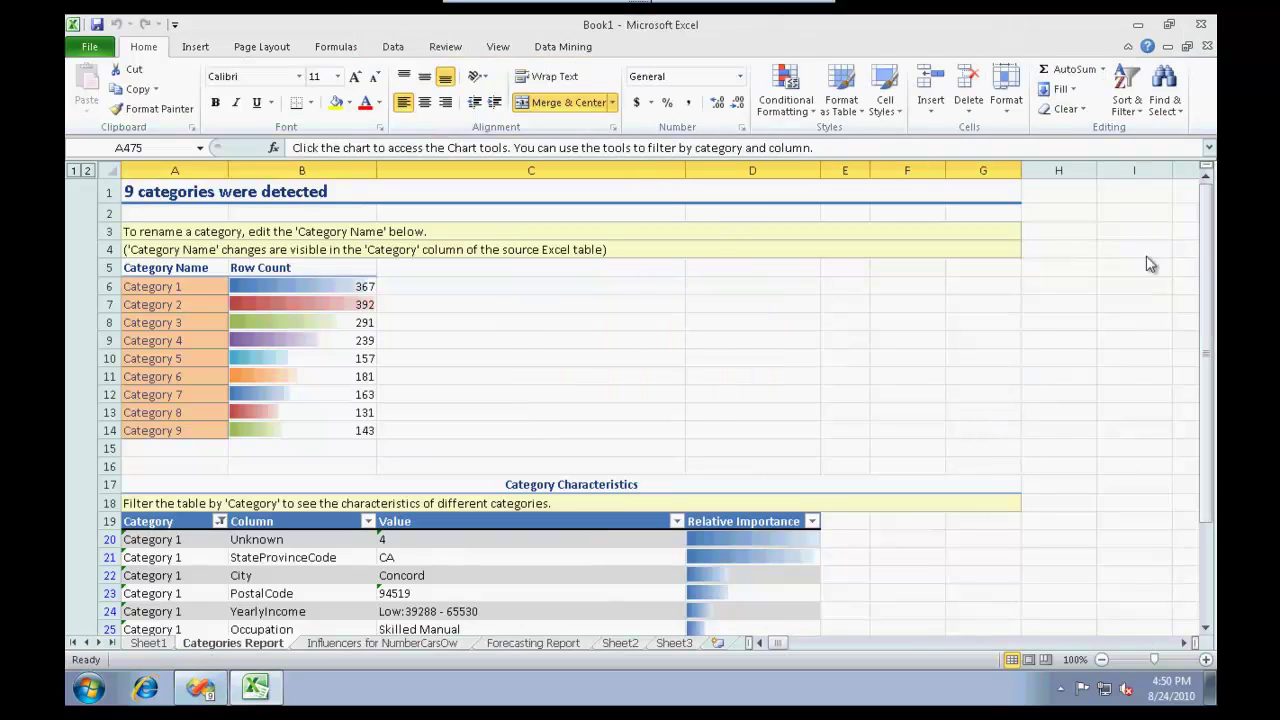
# Scroll the Categories Report to view the 9 categories and Category 1 characteristics.
pyautogui.moveTo(1210, 213); pyautogui.dragTo(1210, 180)
# Filter the Category Characteristics table to Category 2 and select its name cell A7.
pyautogui.click(180, 540)
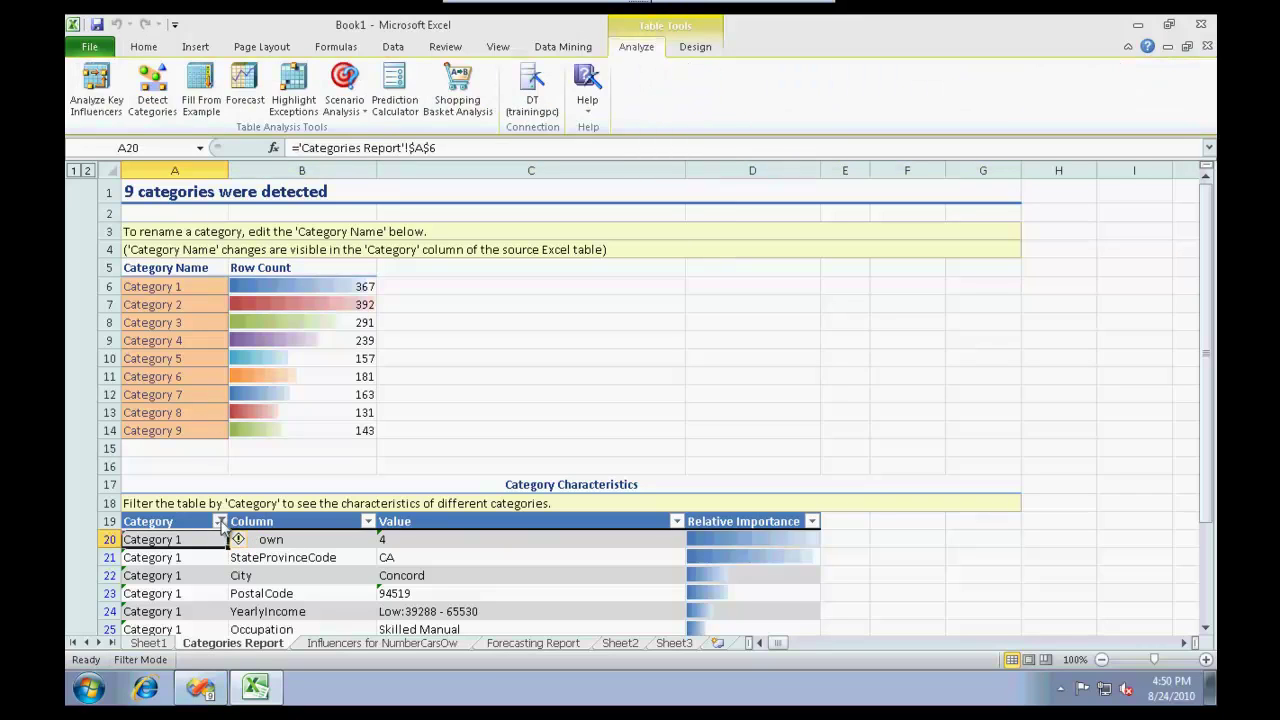
pyautogui.click(220, 521)
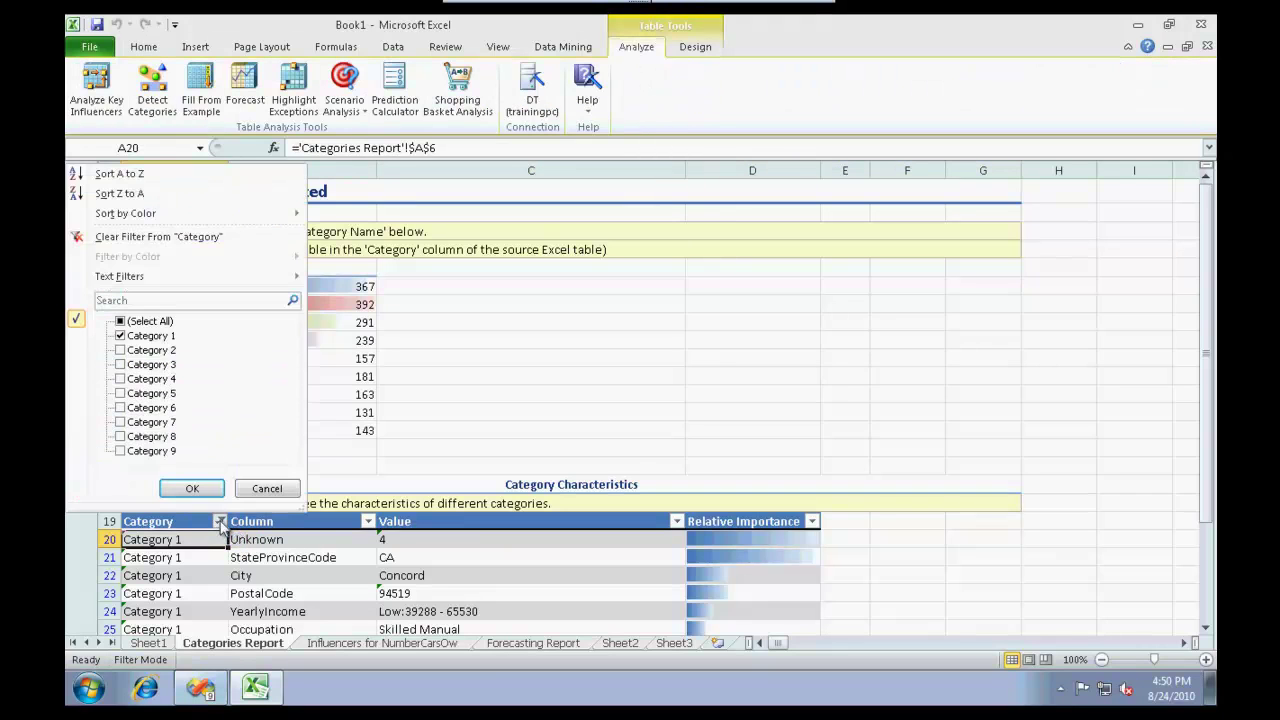
pyautogui.click(120, 336)
pyautogui.click(120, 350)
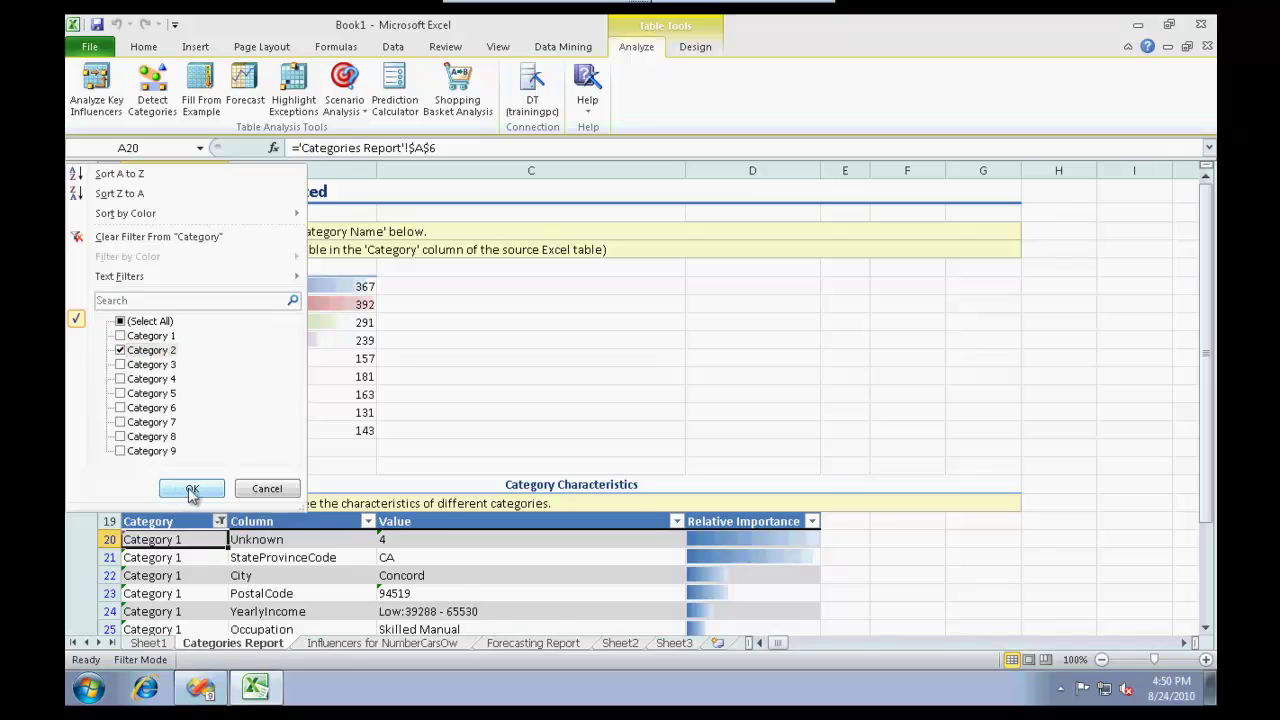
pyautogui.click(182, 490)
pyautogui.scroll(-1, 1143, 411)
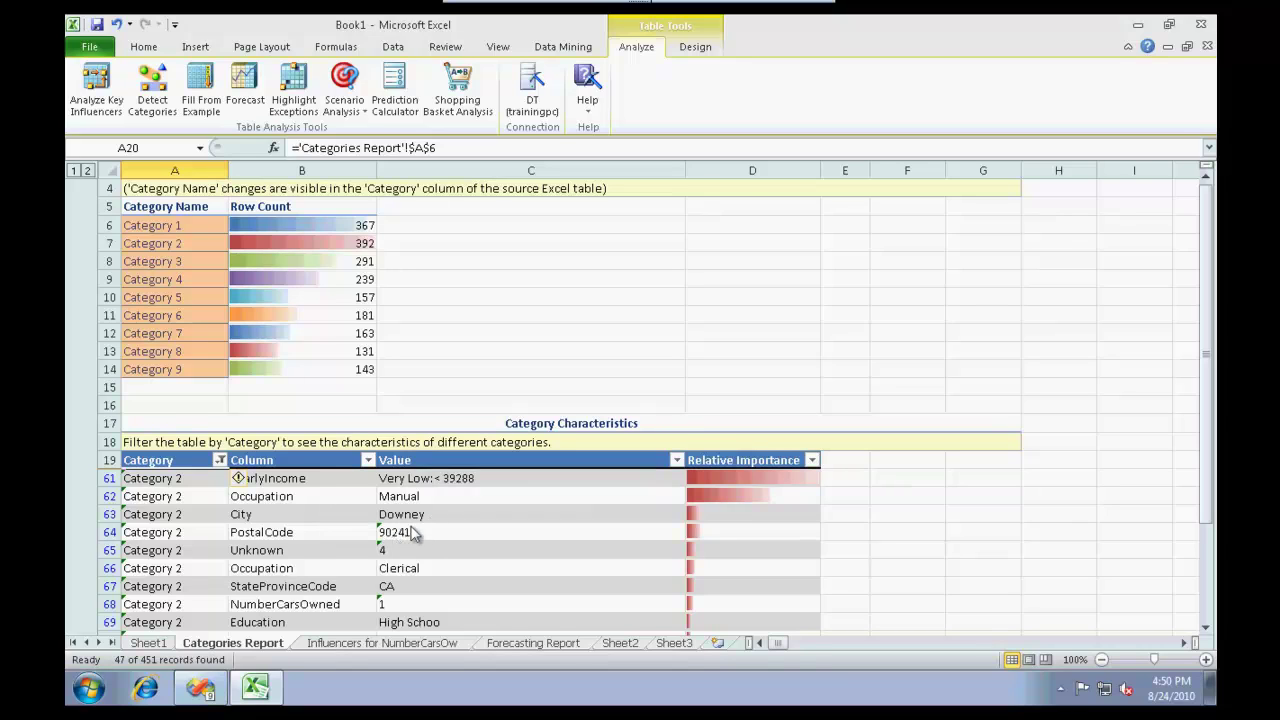
pyautogui.click(200, 245)
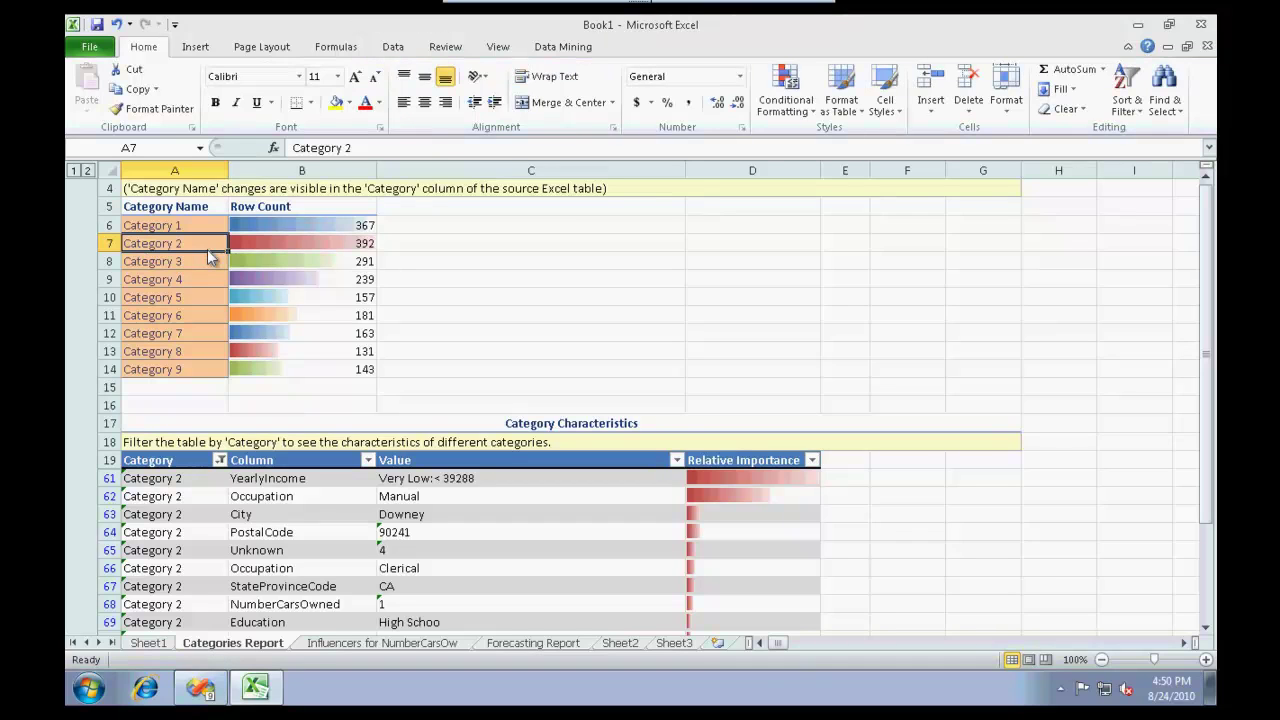
# Rename Category 2 to 'low yearly income' and scroll through its characteristics rows.
pyautogui.write('low yearl')
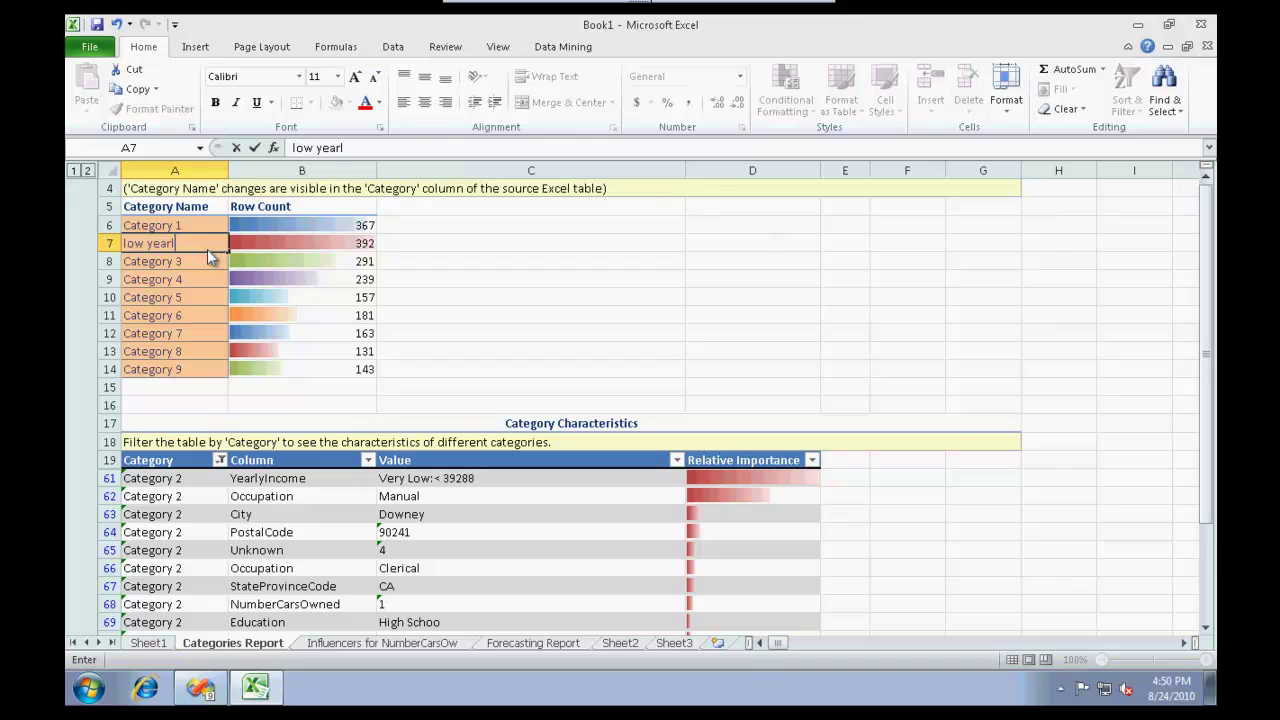
pyautogui.write('y income')
pyautogui.press('Return')
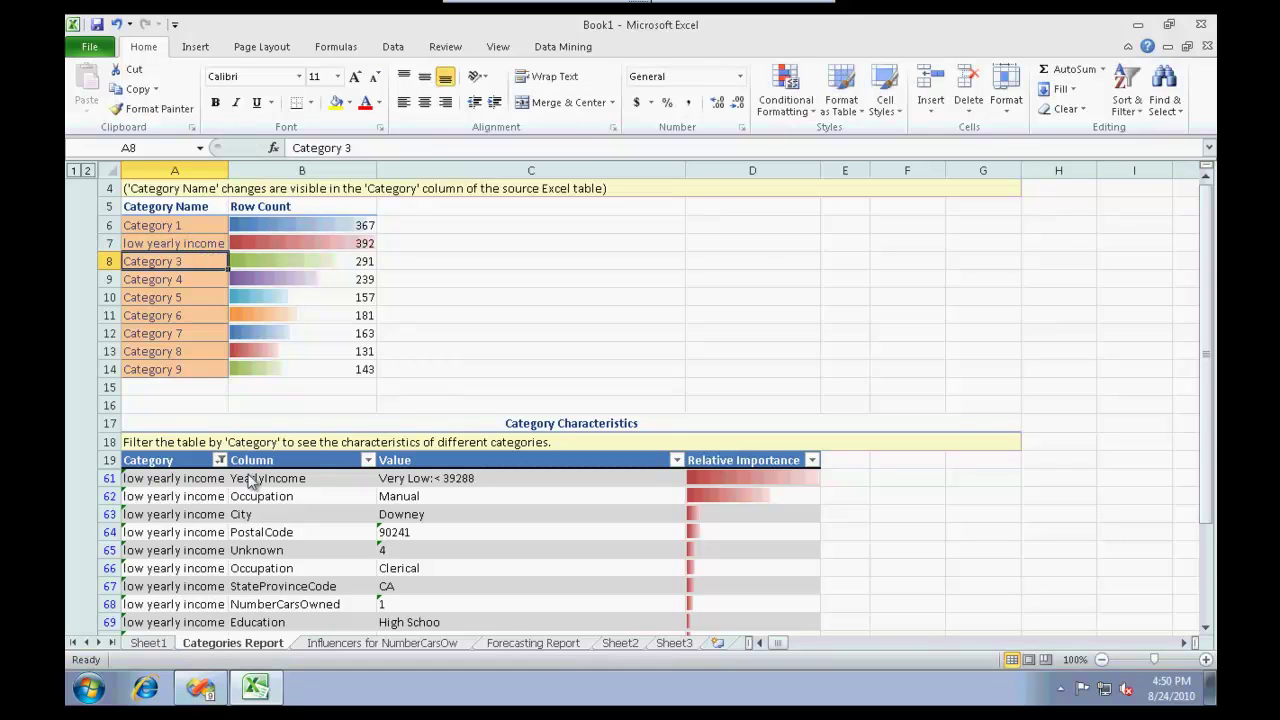
pyautogui.click(1205, 627)
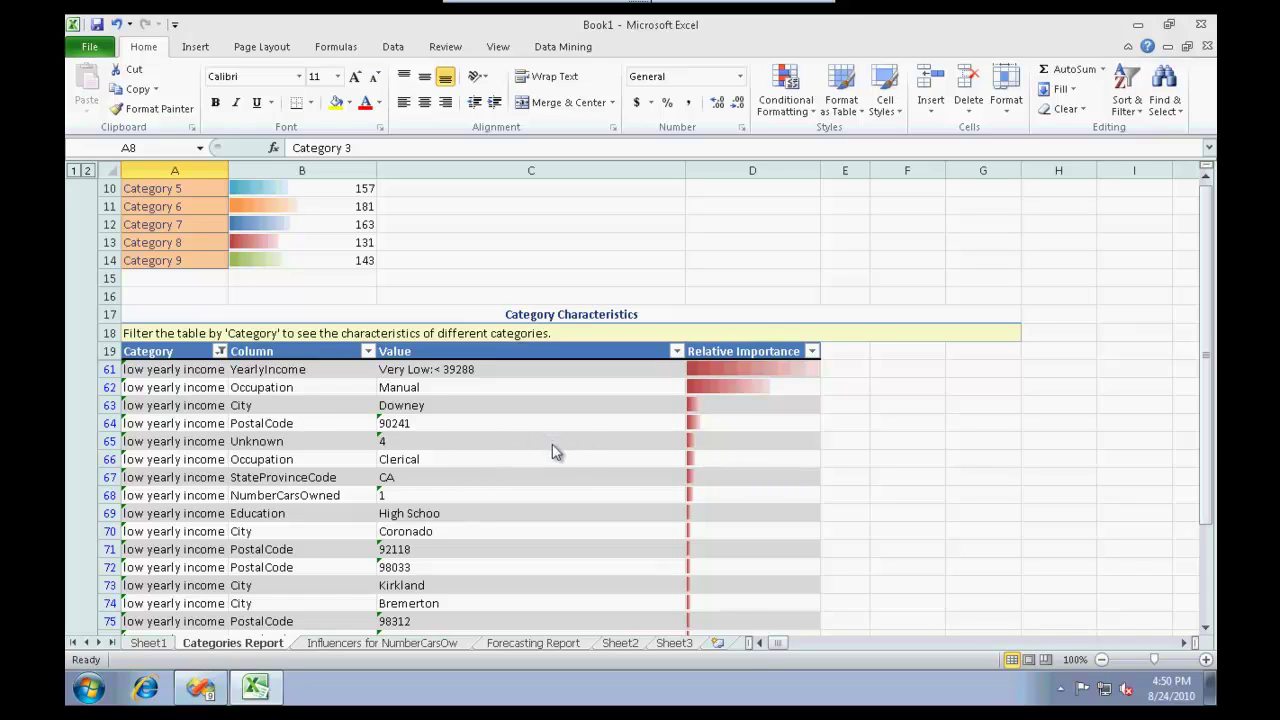
pyautogui.scroll(-3, 553, 440)
pyautogui.scroll(-1, 575, 435)
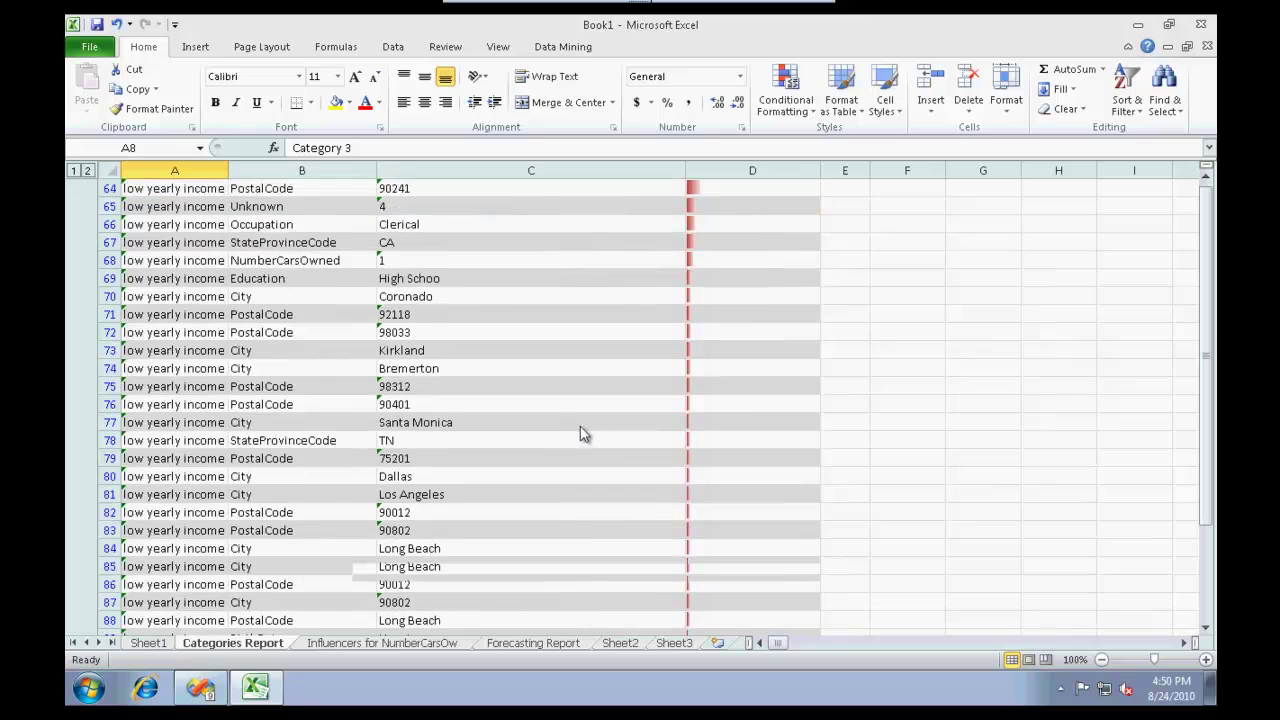
pyautogui.scroll(-5, 737, 457)
pyautogui.moveTo(1205, 481)
pyautogui.mouseDown()
pyautogui.moveTo(1210, 604)
pyautogui.moveTo(1208, 486)
pyautogui.mouseUp()
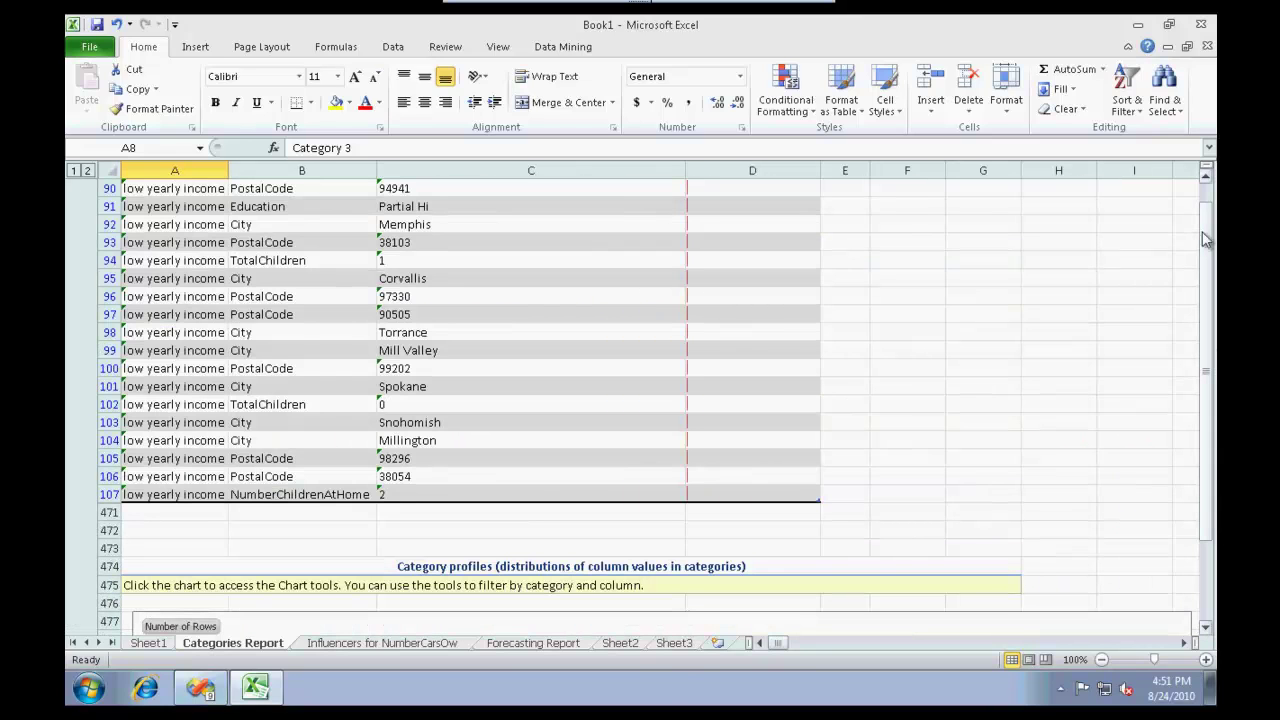
pyautogui.click(1206, 175)
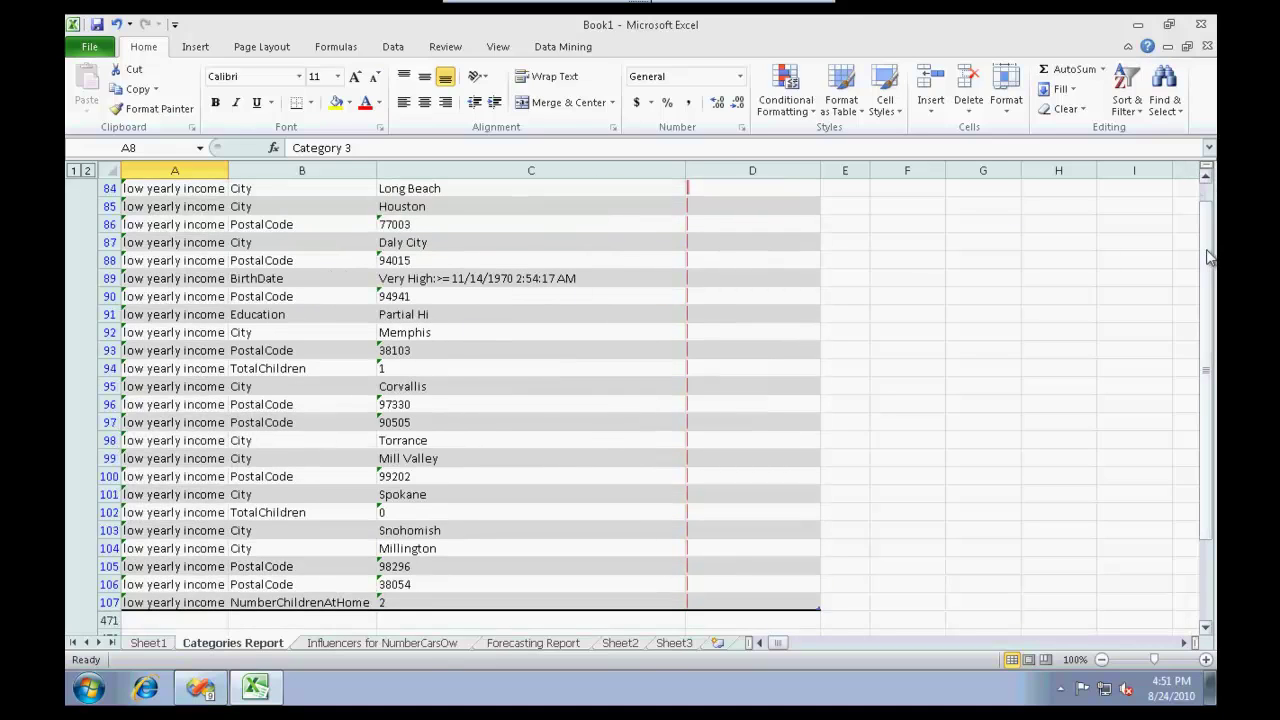
pyautogui.moveTo(1208, 257); pyautogui.dragTo(1208, 188)
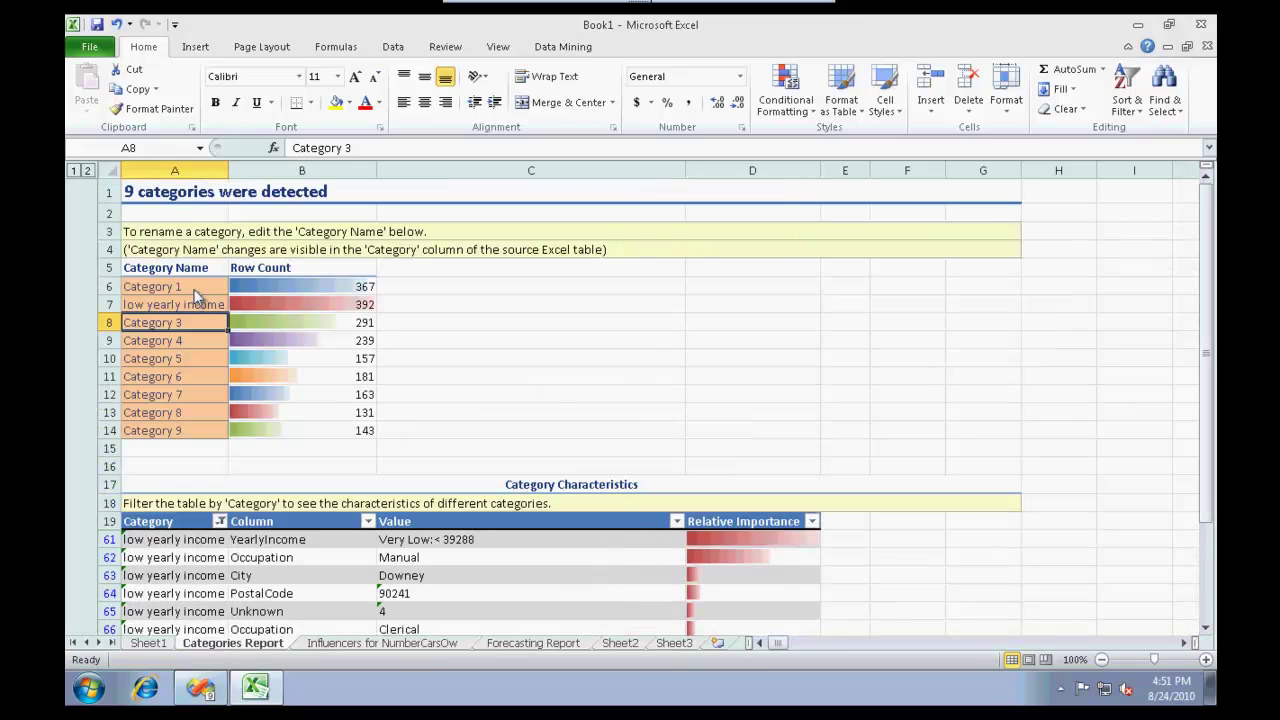
# Filter the Category Characteristics table to Category 3.
pyautogui.click(220, 523)
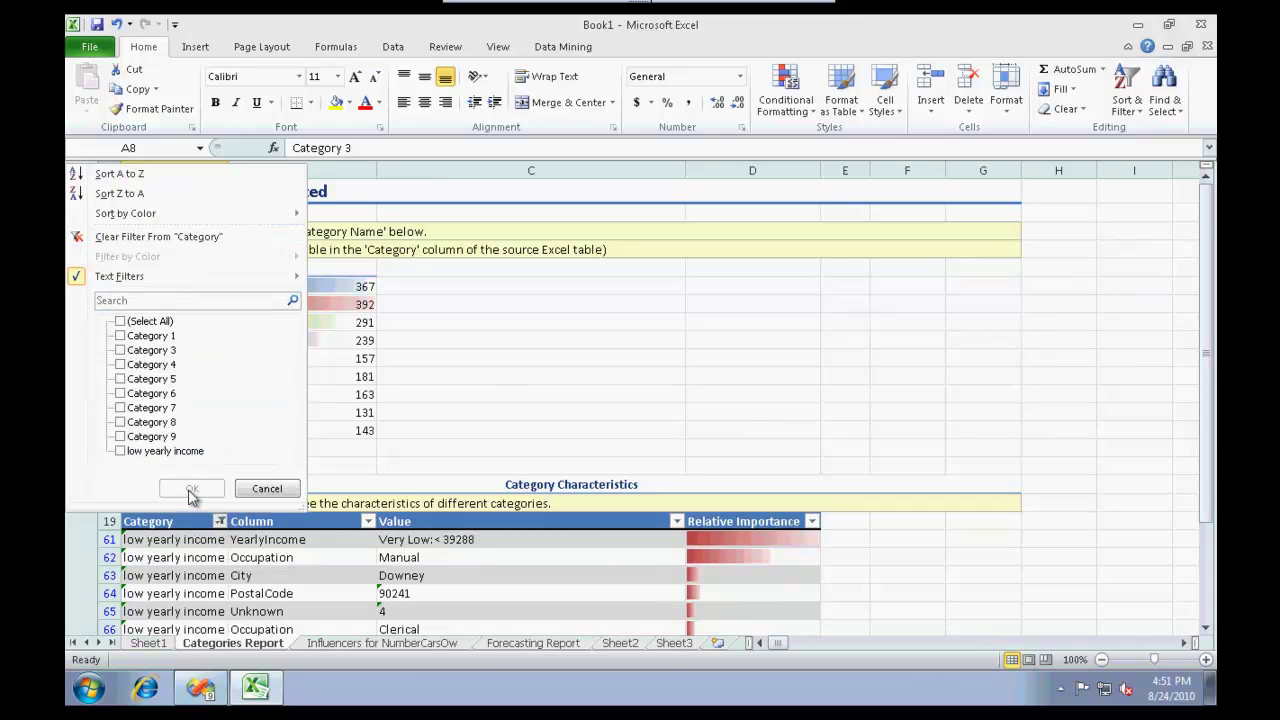
pyautogui.click(121, 350)
pyautogui.click(186, 488)
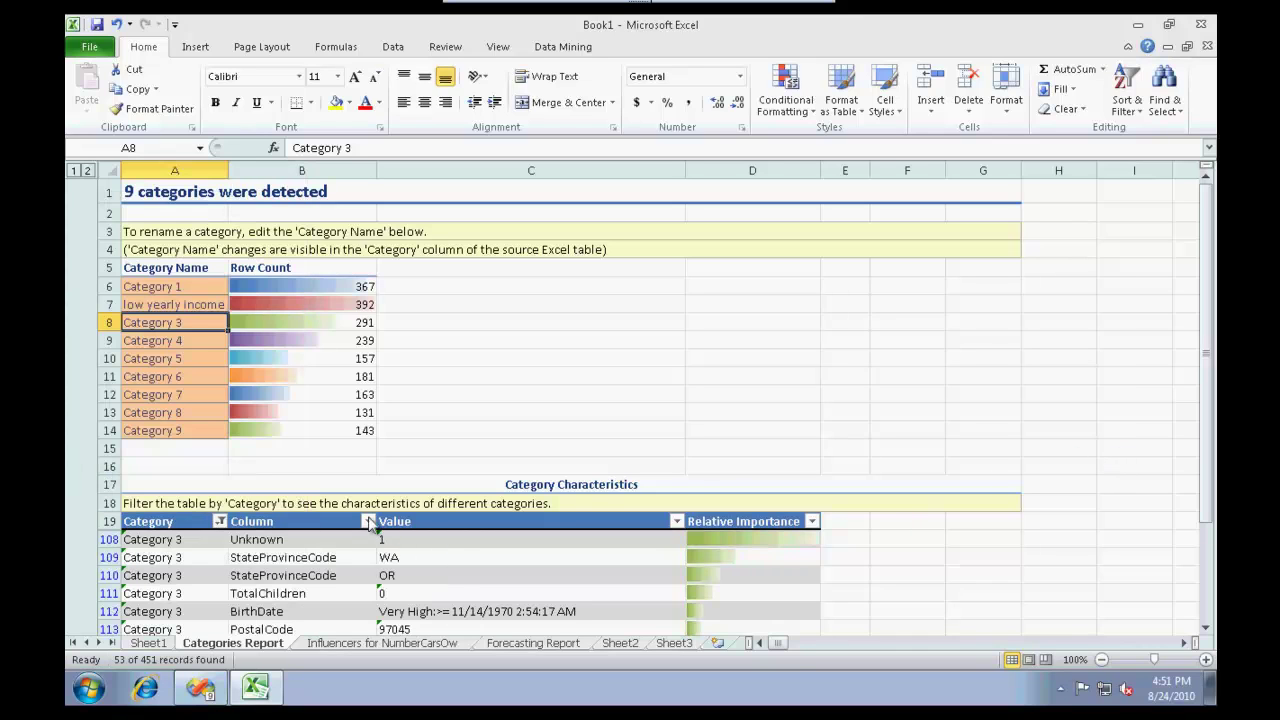
# Switch the Category filter to Category 5 and scroll through its 54 records.
pyautogui.click(219, 522)
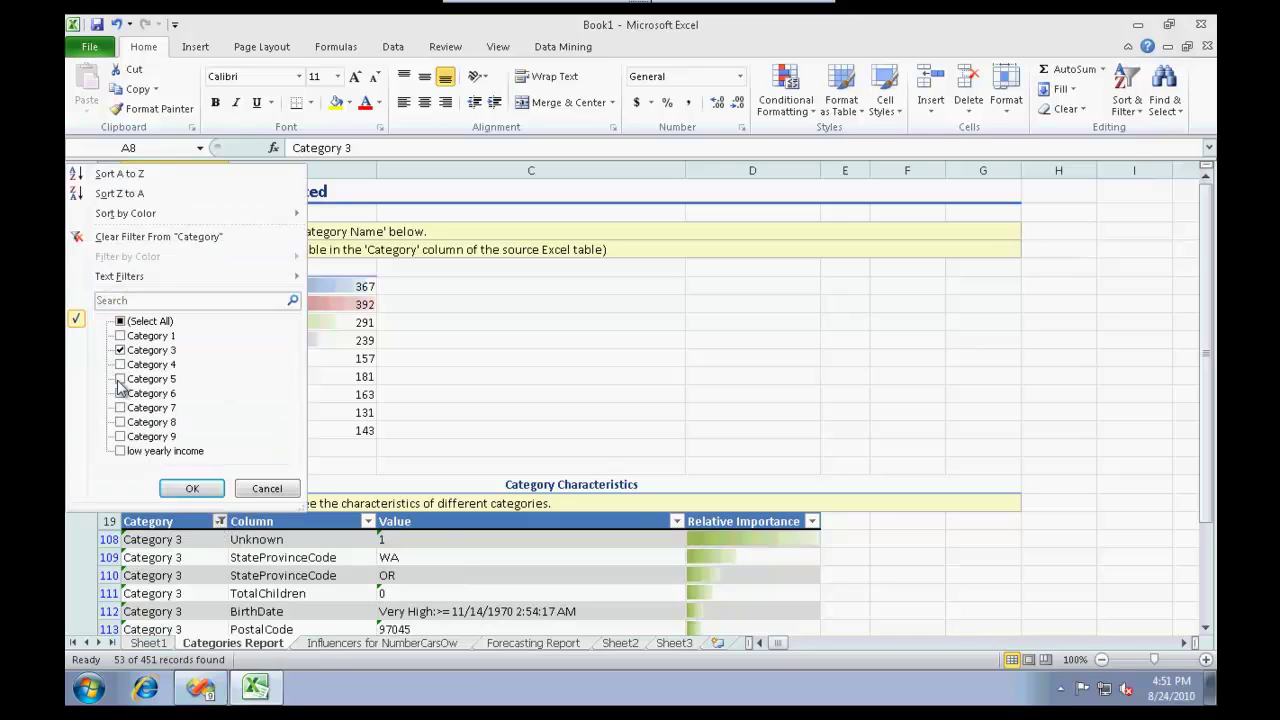
pyautogui.click(120, 379)
pyautogui.click(120, 350)
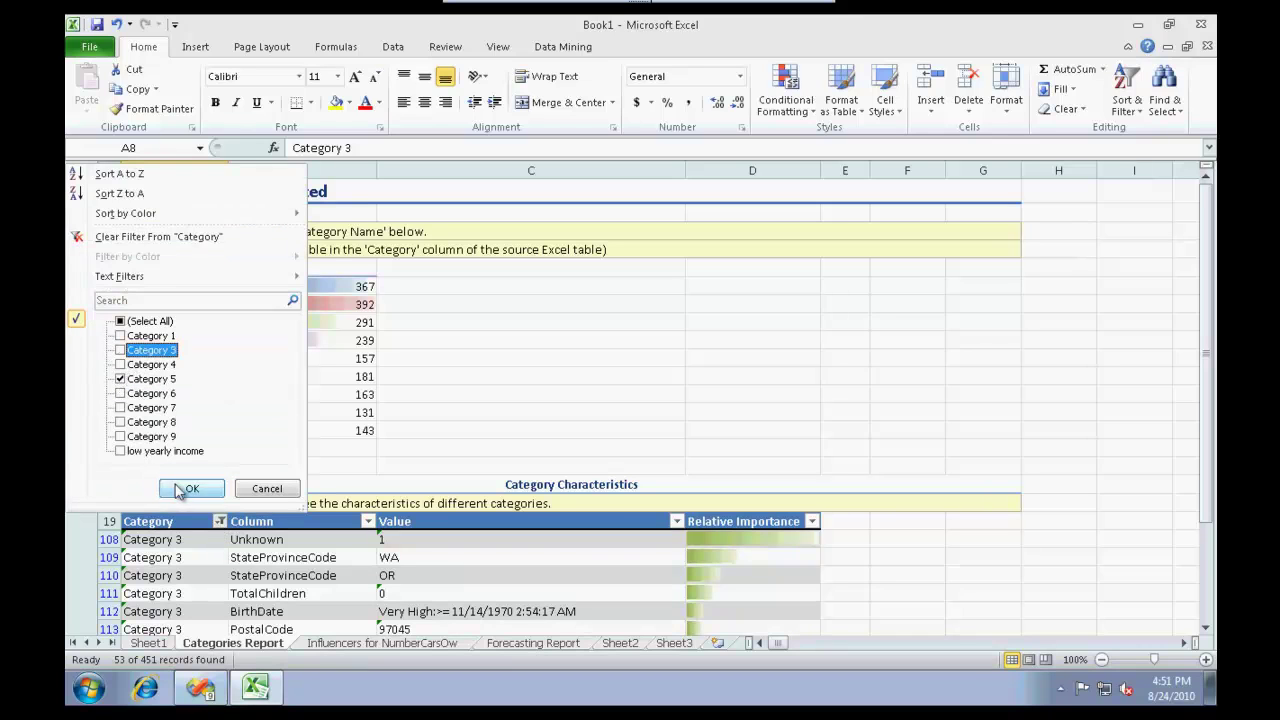
pyautogui.click(188, 489)
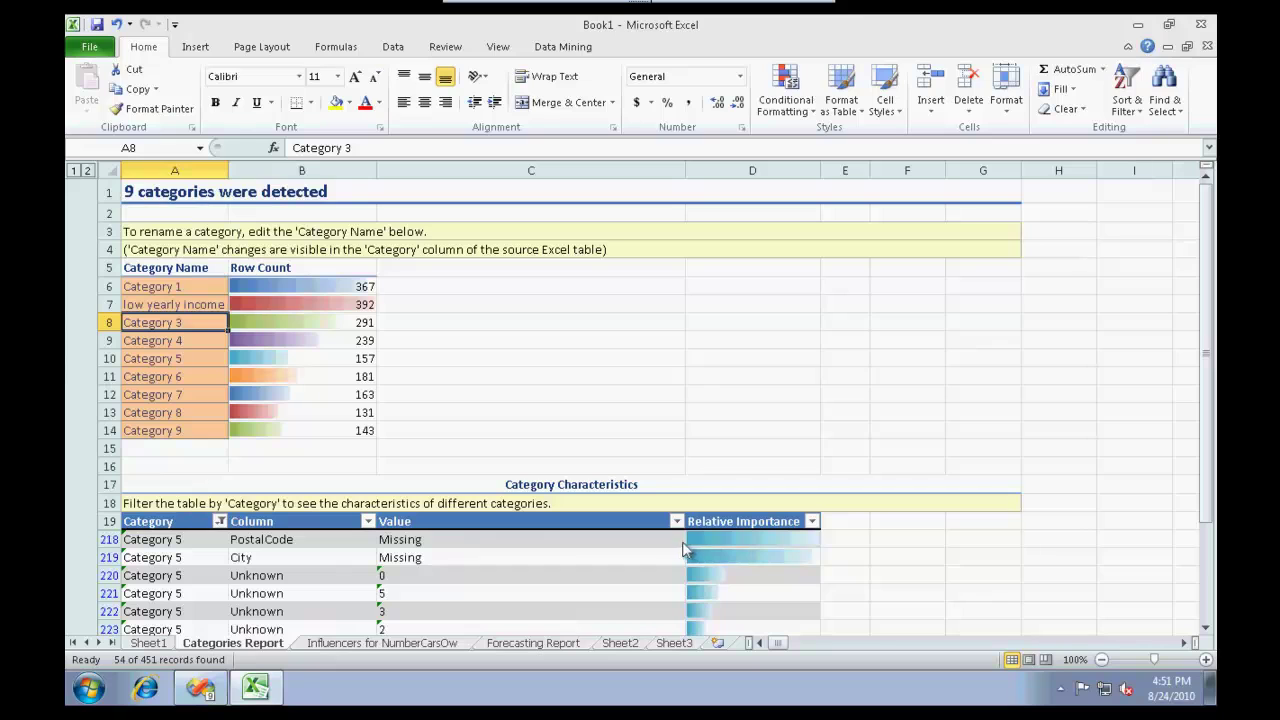
pyautogui.scroll(-1, 525, 549)
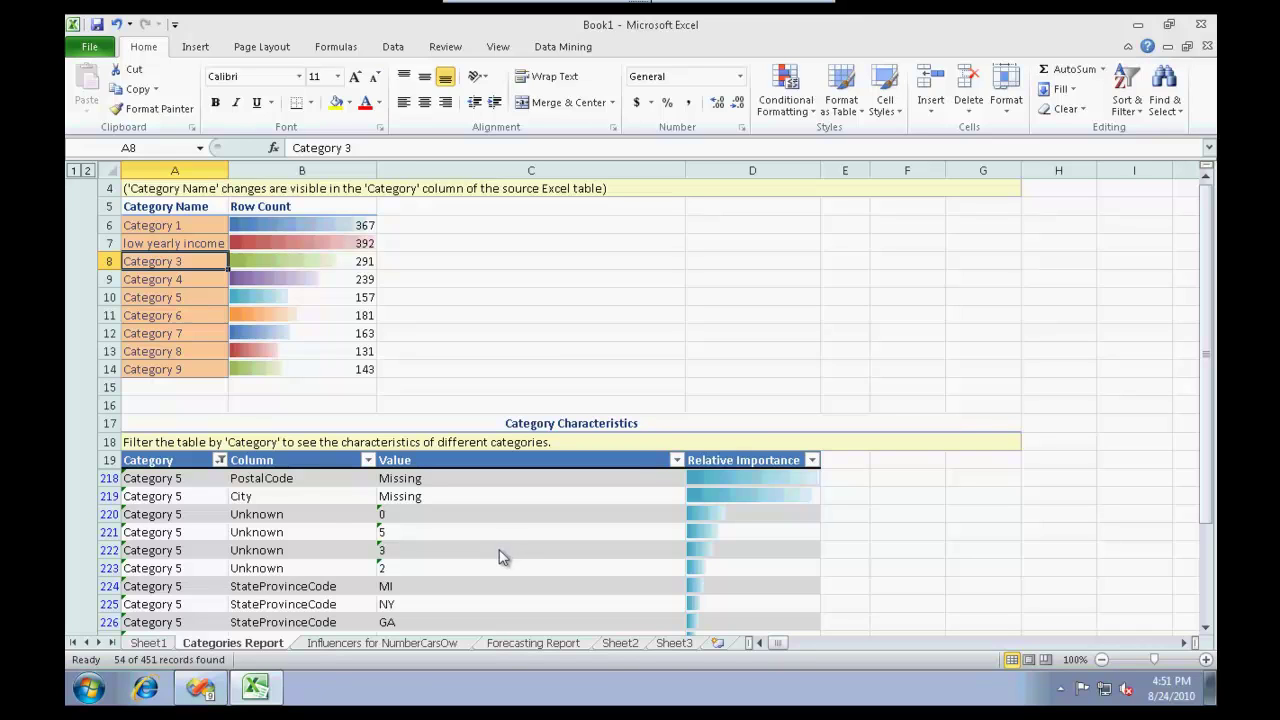
pyautogui.scroll(-3, 500, 552)
pyautogui.scroll(-4, 495, 550)
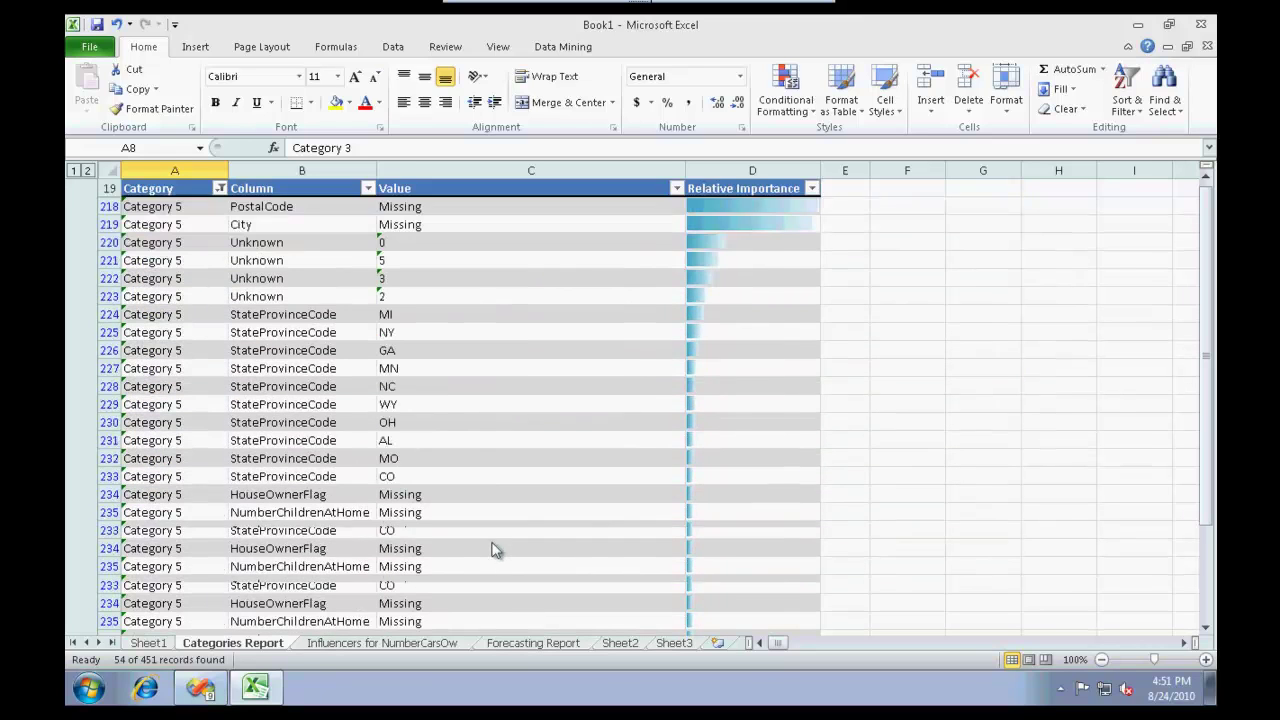
pyautogui.scroll(-8, 489, 545)
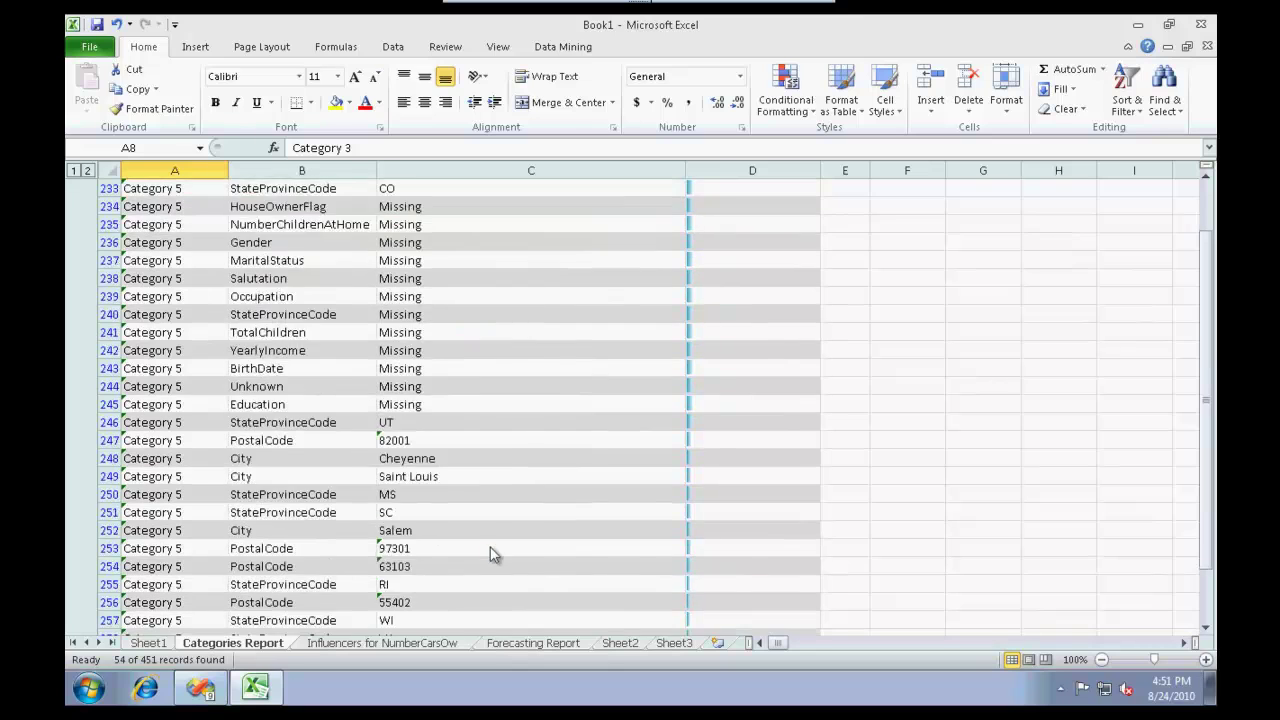
pyautogui.scroll(-3, 489, 552)
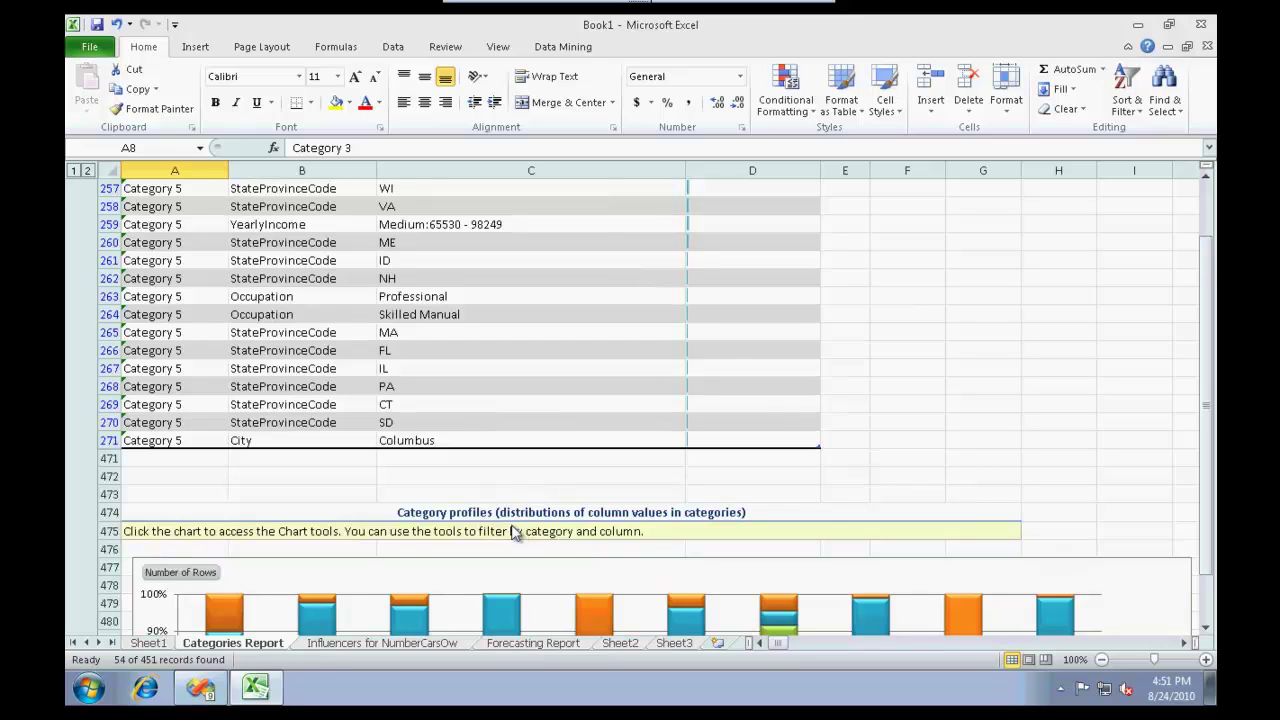
# Return to the buyer table on Sheet1 with the Table Tools Analyze ribbon showing.
pyautogui.click(148, 643)
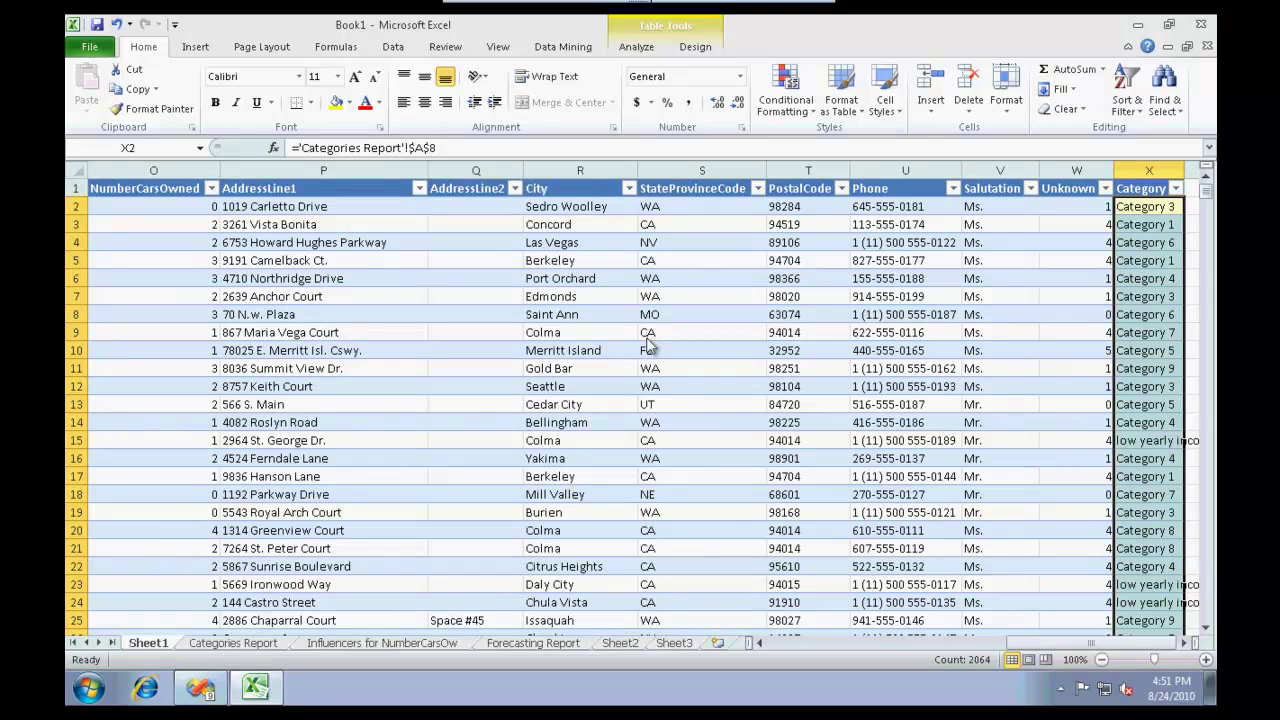
pyautogui.click(658, 336)
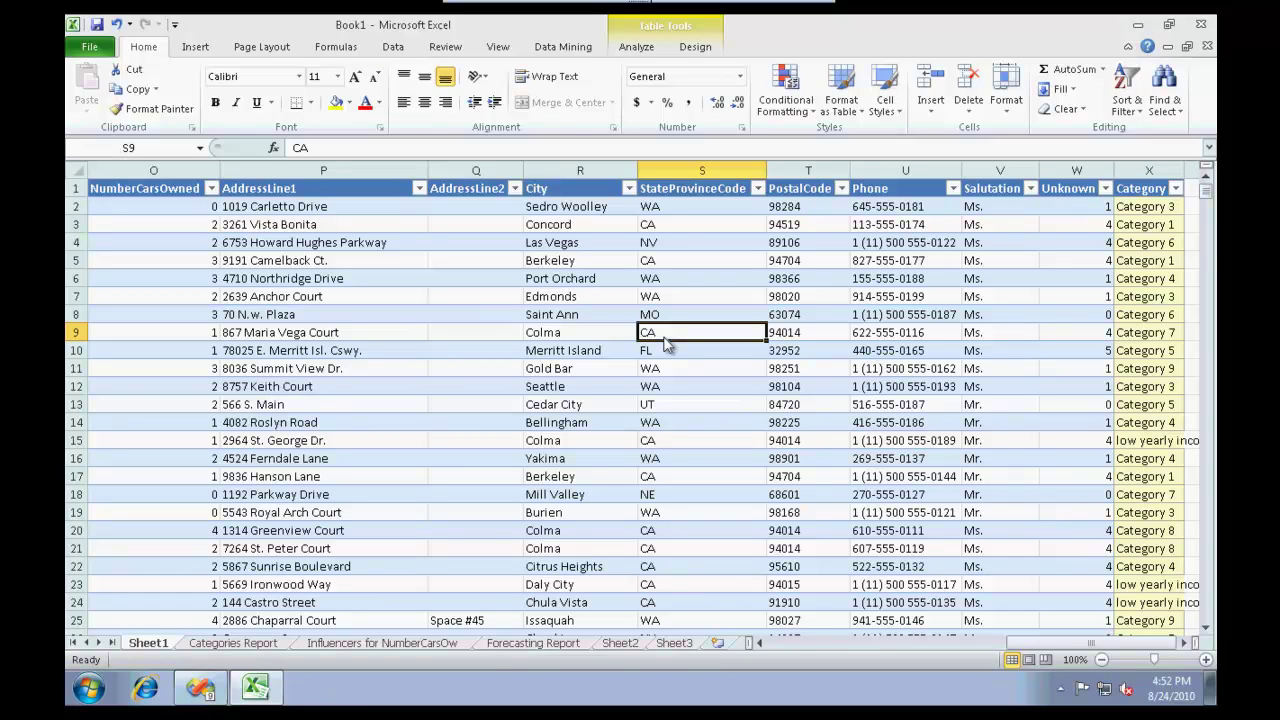
pyautogui.click(636, 47)
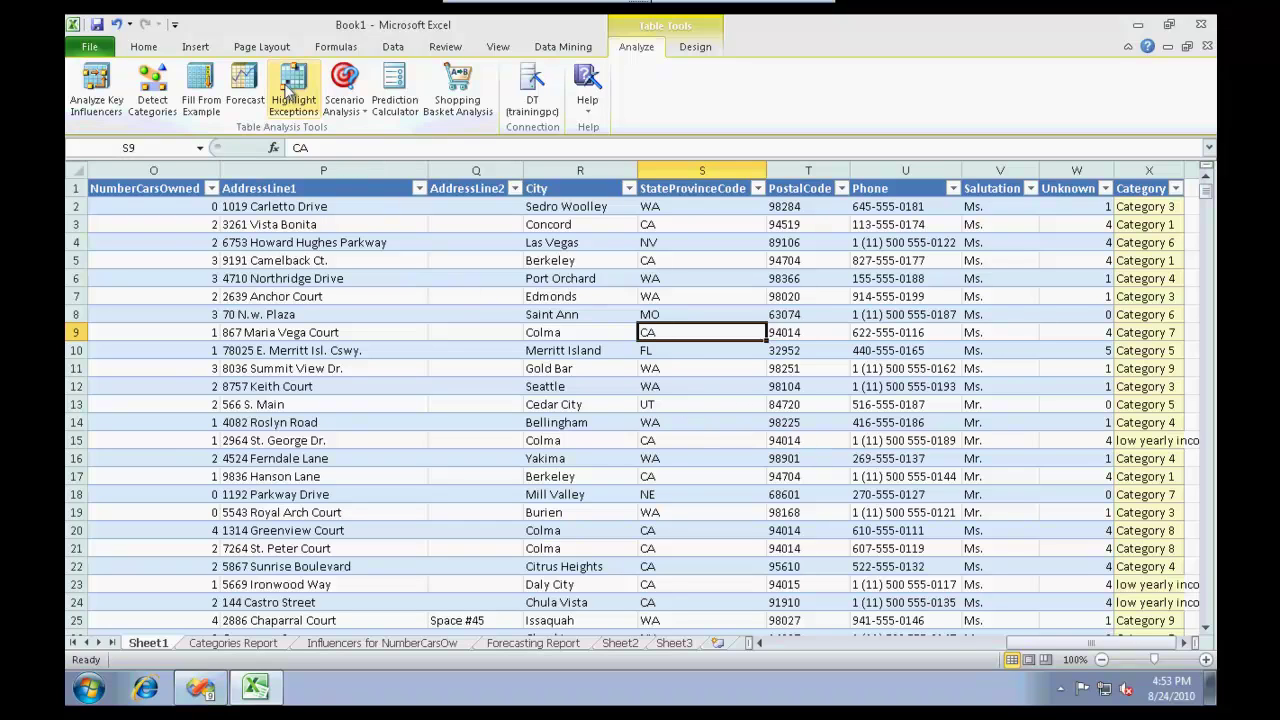
# Run Highlight Exceptions on the prospect table's checked columns, producing a 27-outlier report at threshold 75.
pyautogui.click(293, 92)
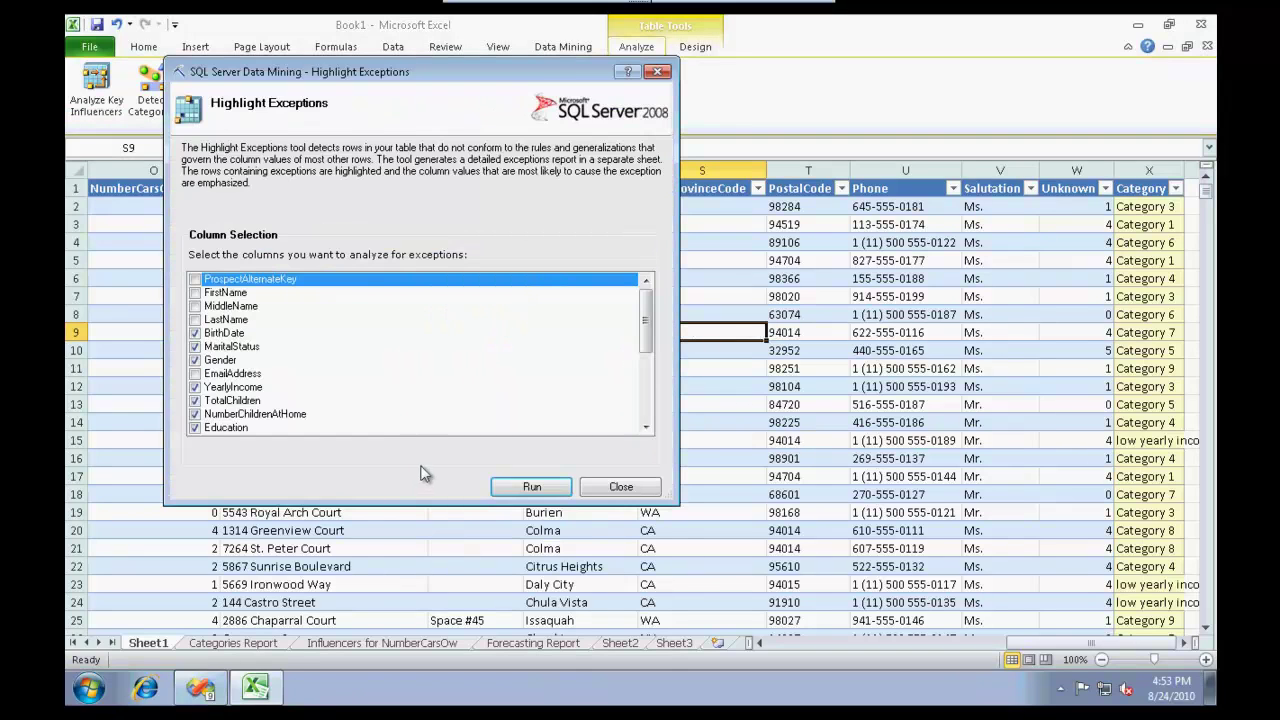
pyautogui.scroll(-4, 646, 327)
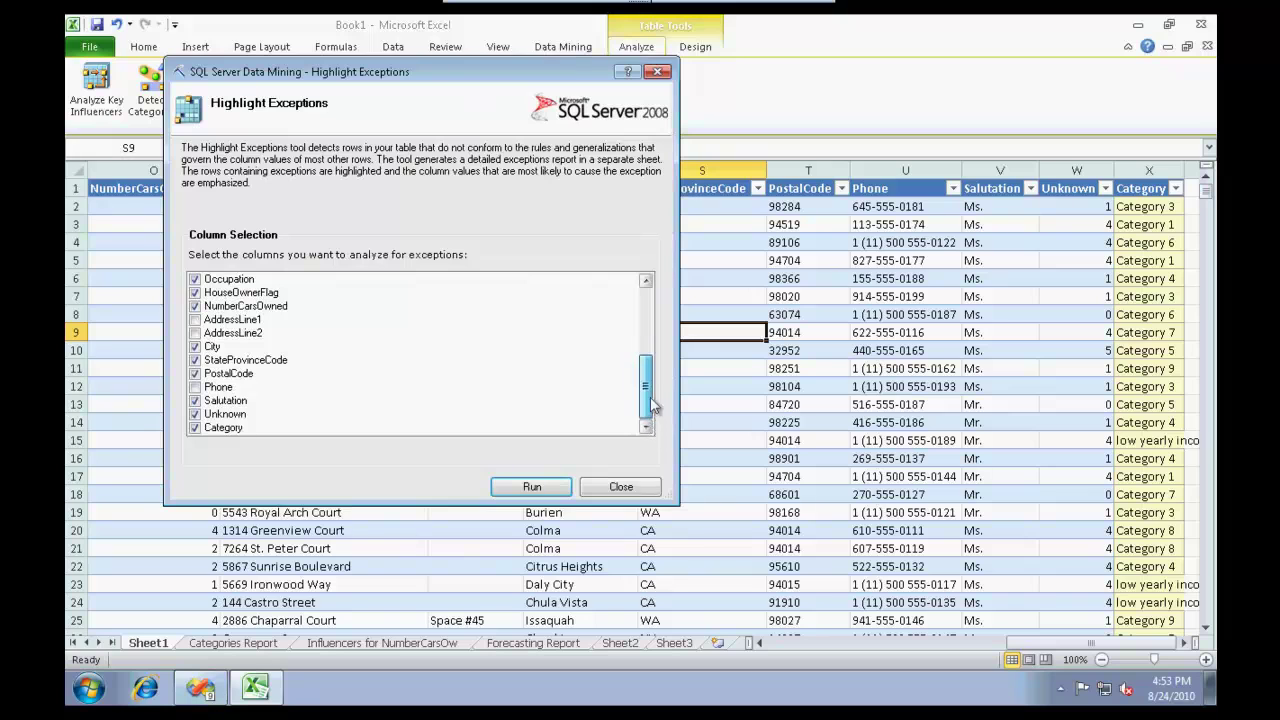
pyautogui.scroll(2, 649, 383)
pyautogui.scroll(2, 655, 310)
pyautogui.scroll(-4, 657, 425)
pyautogui.scroll(5, 652, 380)
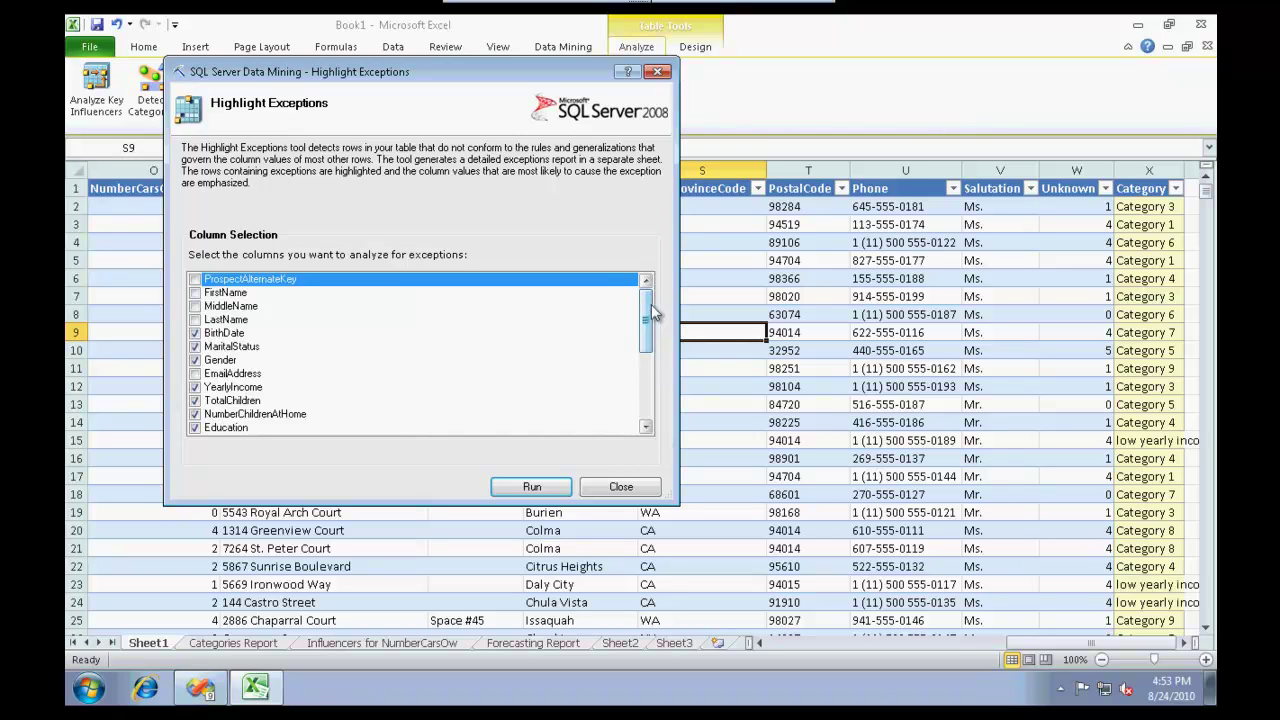
pyautogui.scroll(-1, 650, 318)
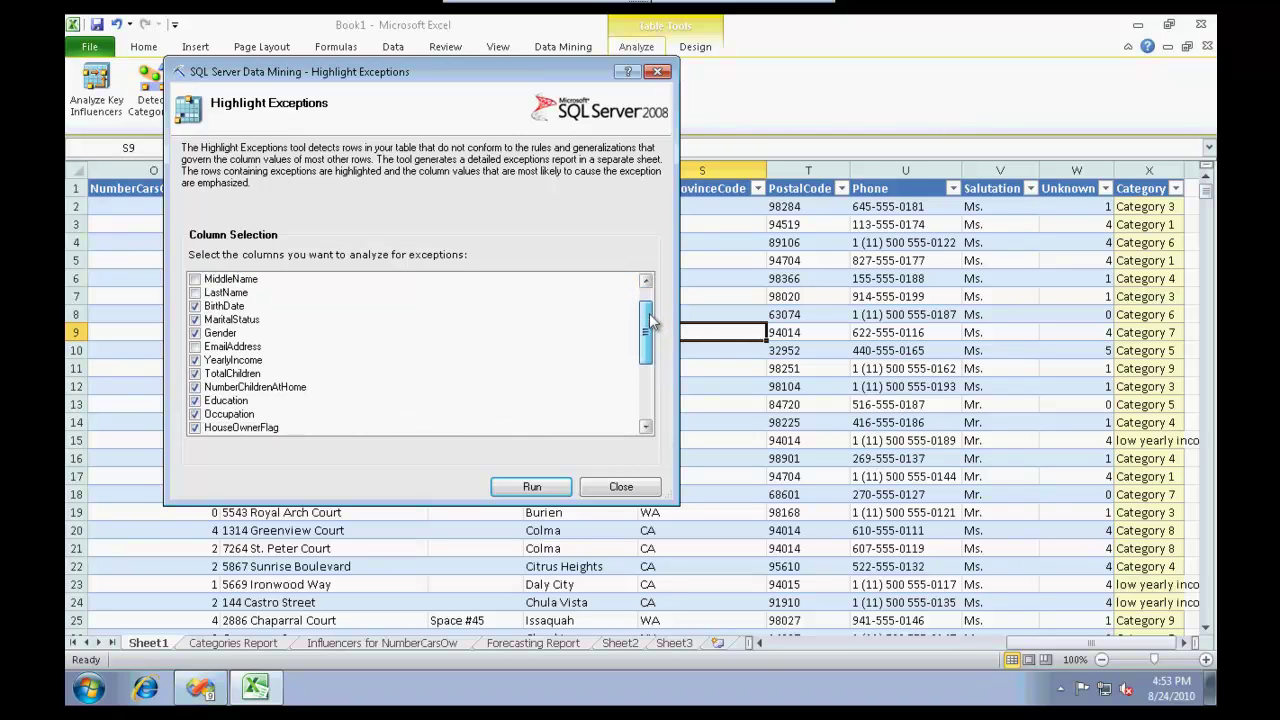
pyautogui.click(531, 486)
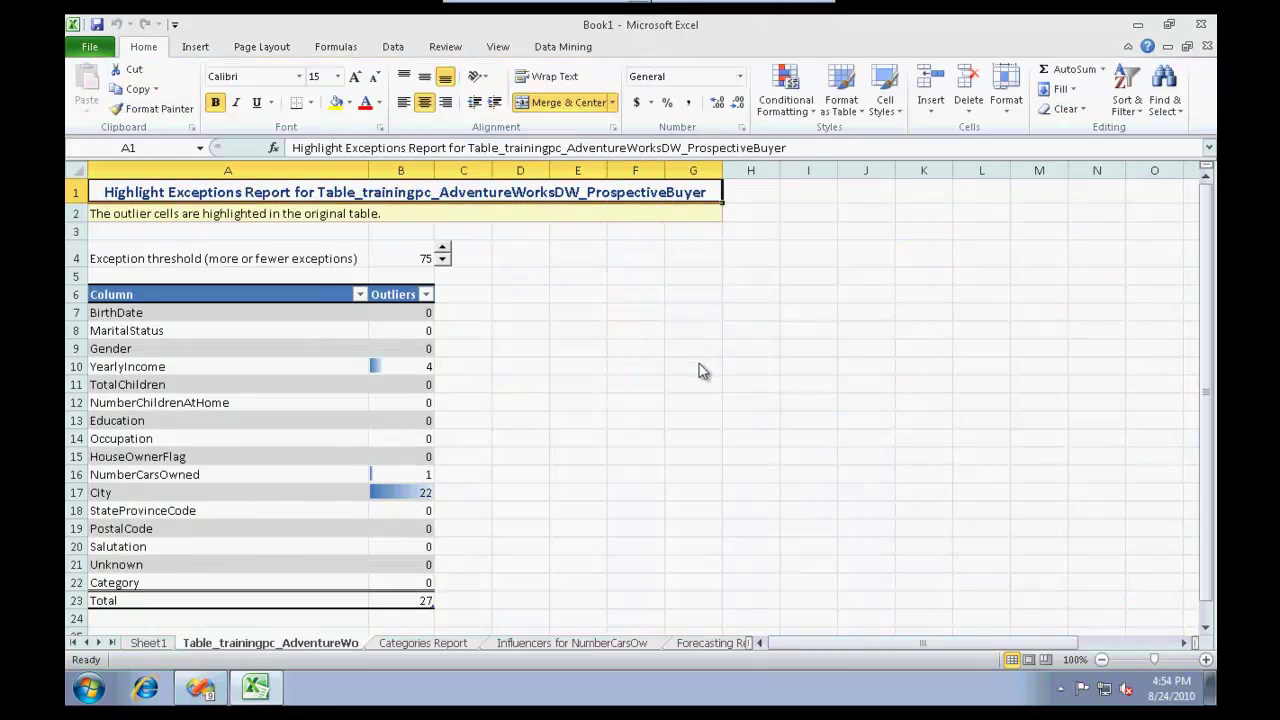
# Lower the threshold in cell A4 from 75 to 69, raising total outliers to 30 and City to 25.
pyautogui.click(230, 262)
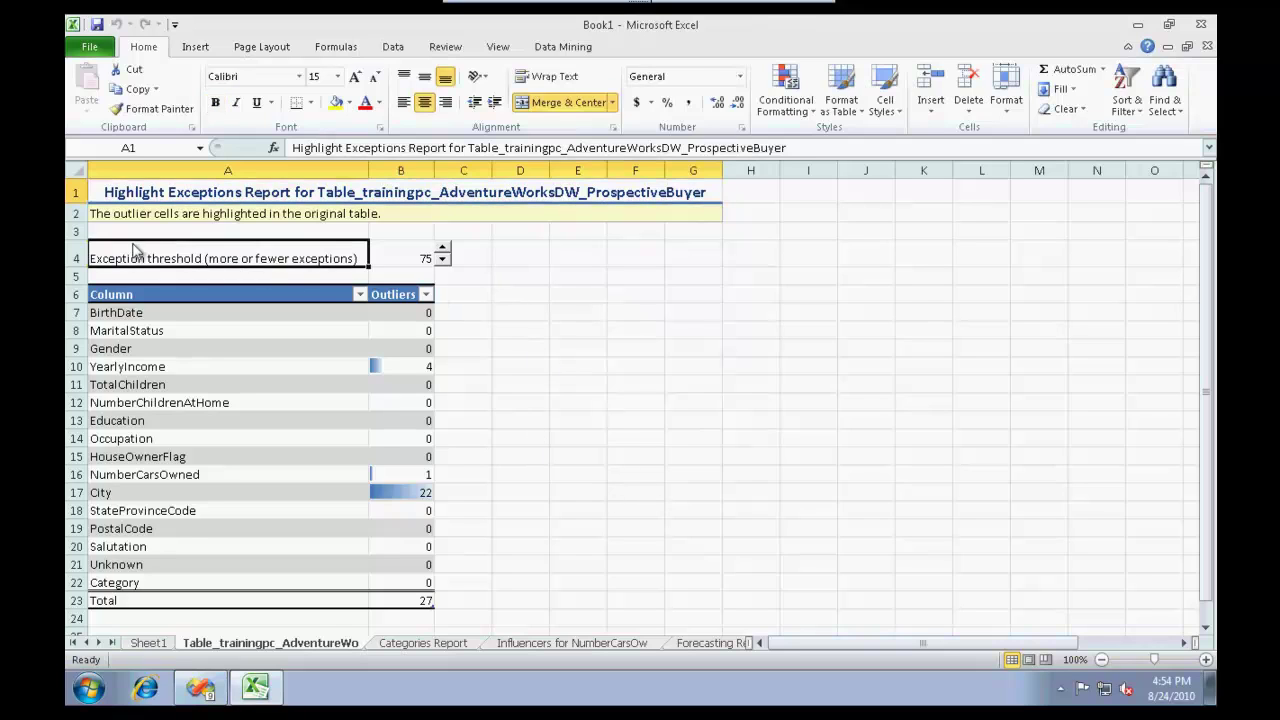
pyautogui.click(442, 260)
pyautogui.click(442, 260)
pyautogui.click(442, 260)
pyautogui.click(442, 260)
pyautogui.click(442, 260)
pyautogui.click(442, 260)
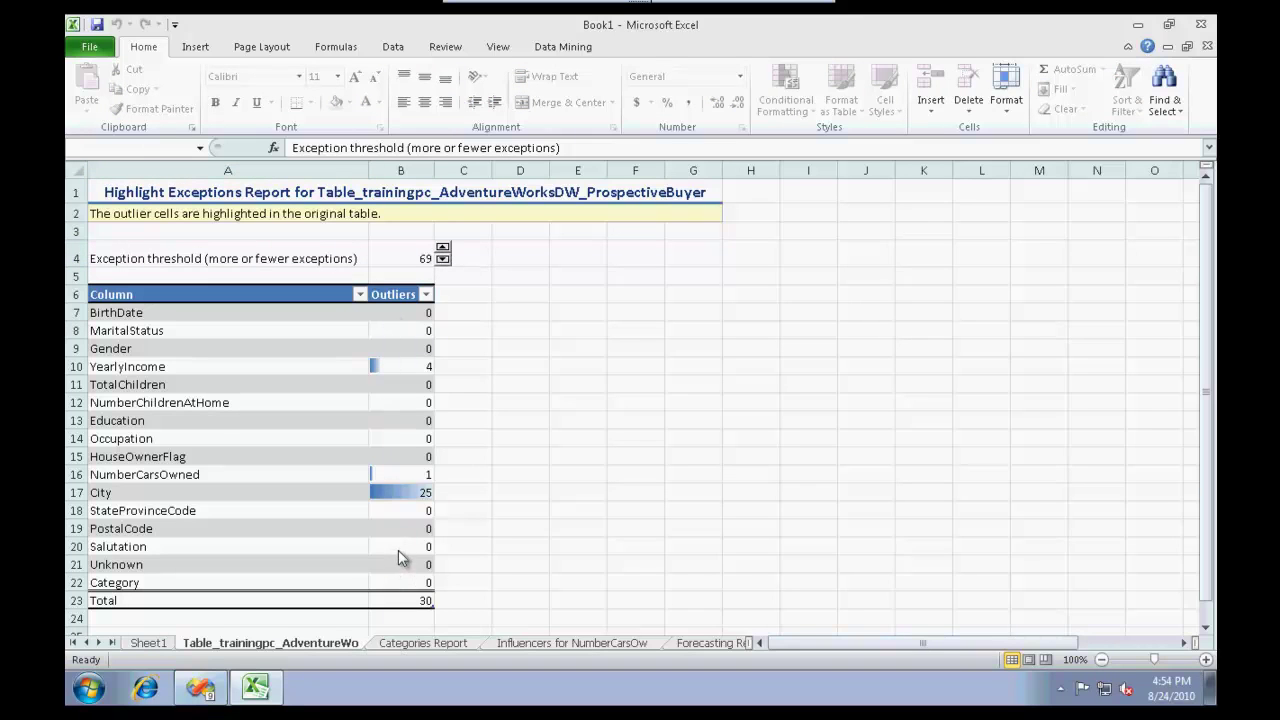